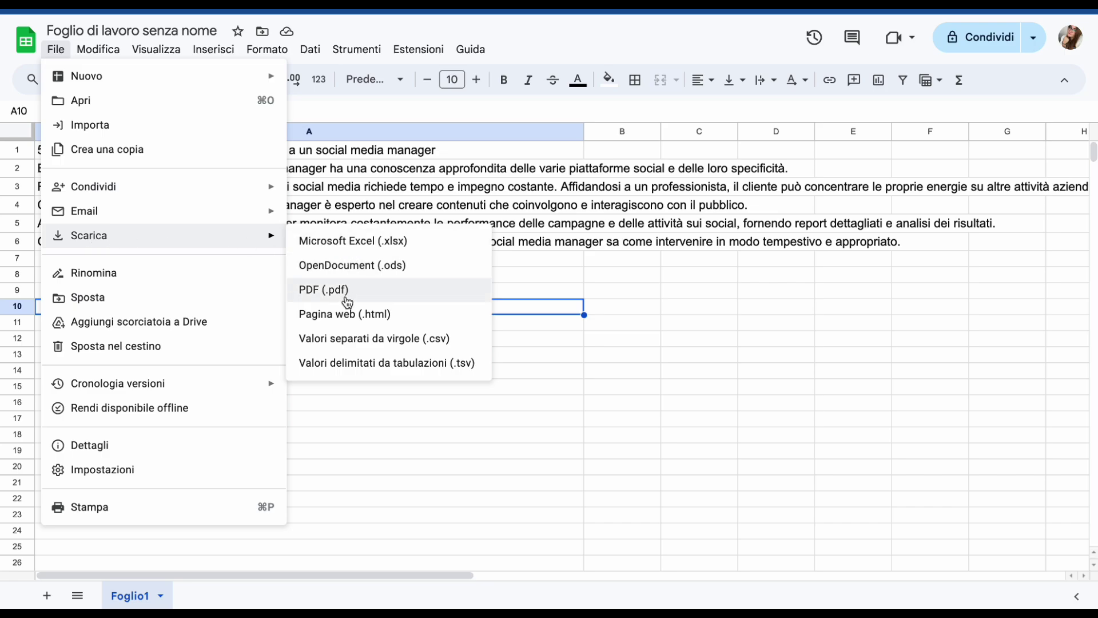
Step: Download the sheet of social media manager benefits as a CSV file and place it in an empty spot on the desktop
left_click(351, 352)
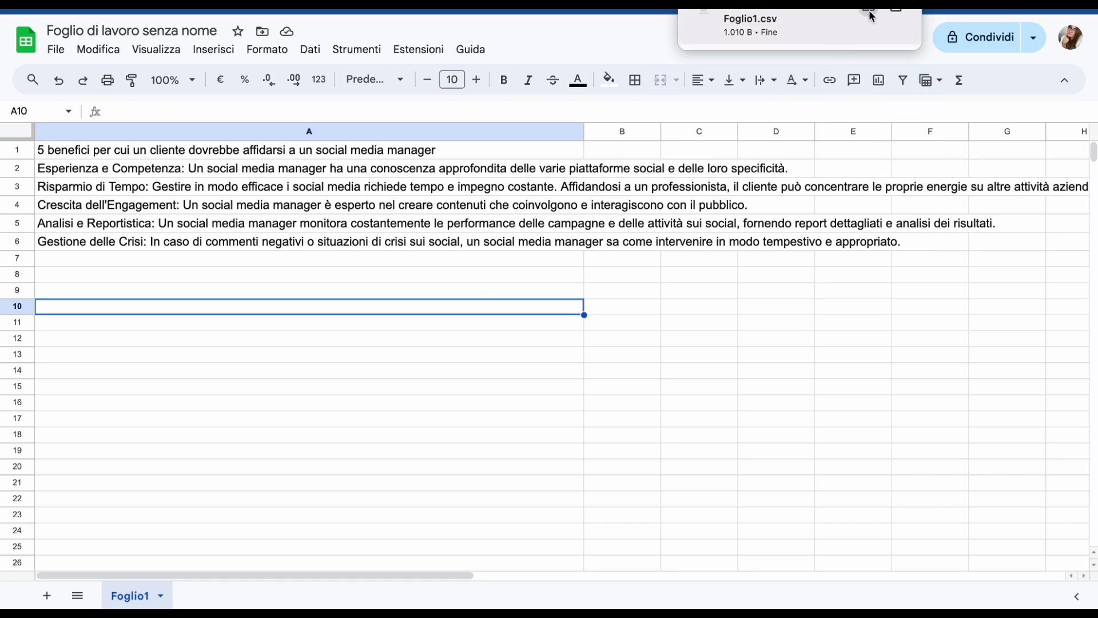
left_click(872, 18)
left_click_drag(901, 320, 589, 452)
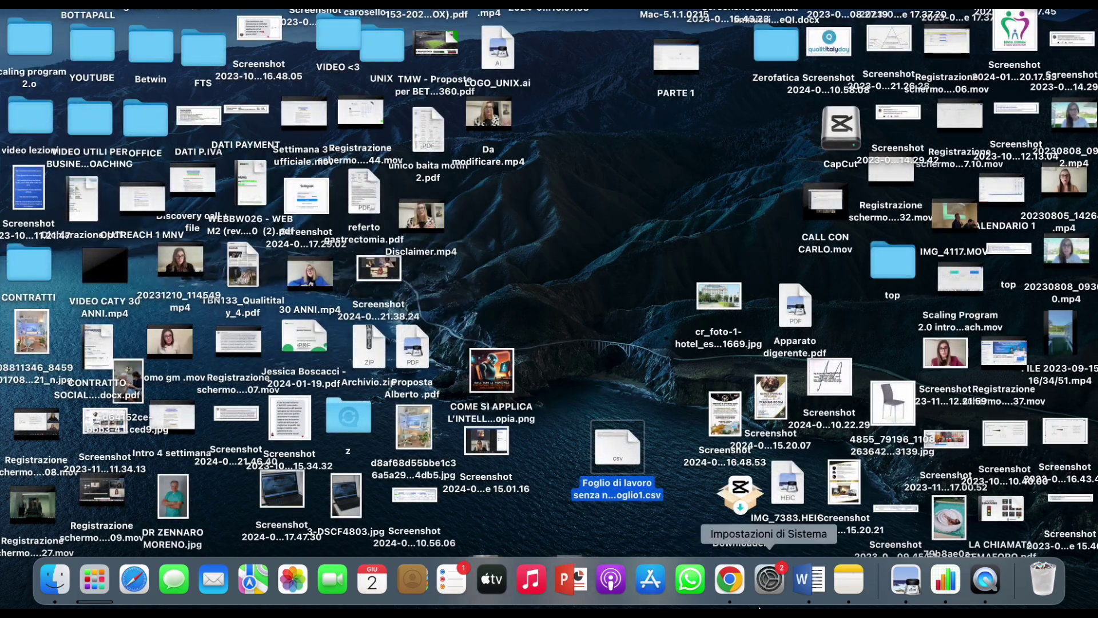
Step: Switch to Canva in Chrome, find the Reel Instagram templates and create a blank Instagram Reel document
left_click(729, 579)
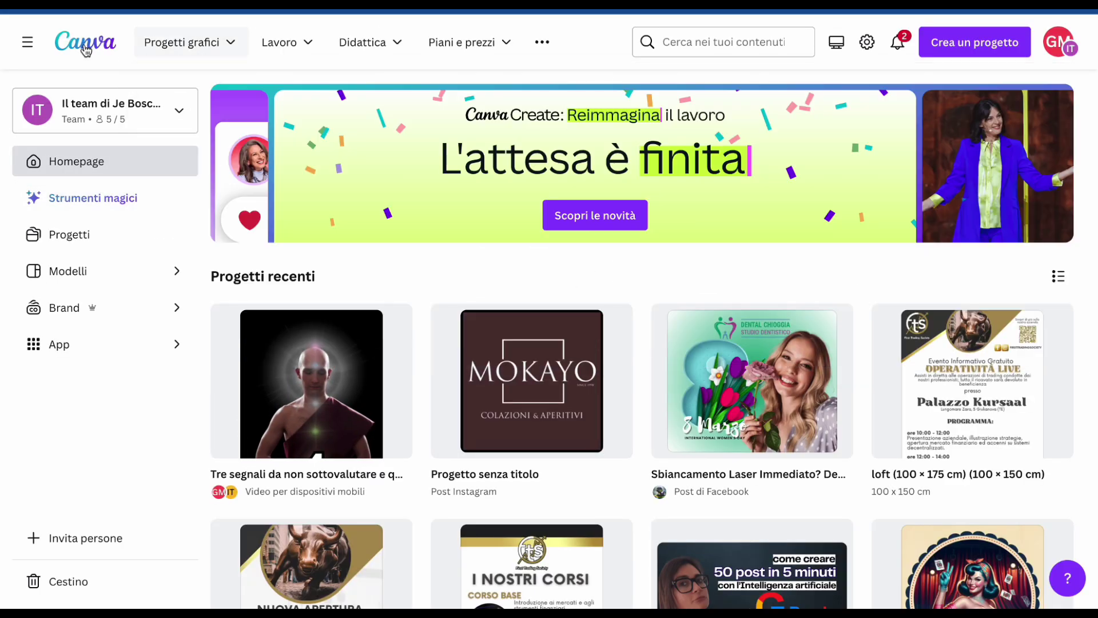
left_click(180, 53)
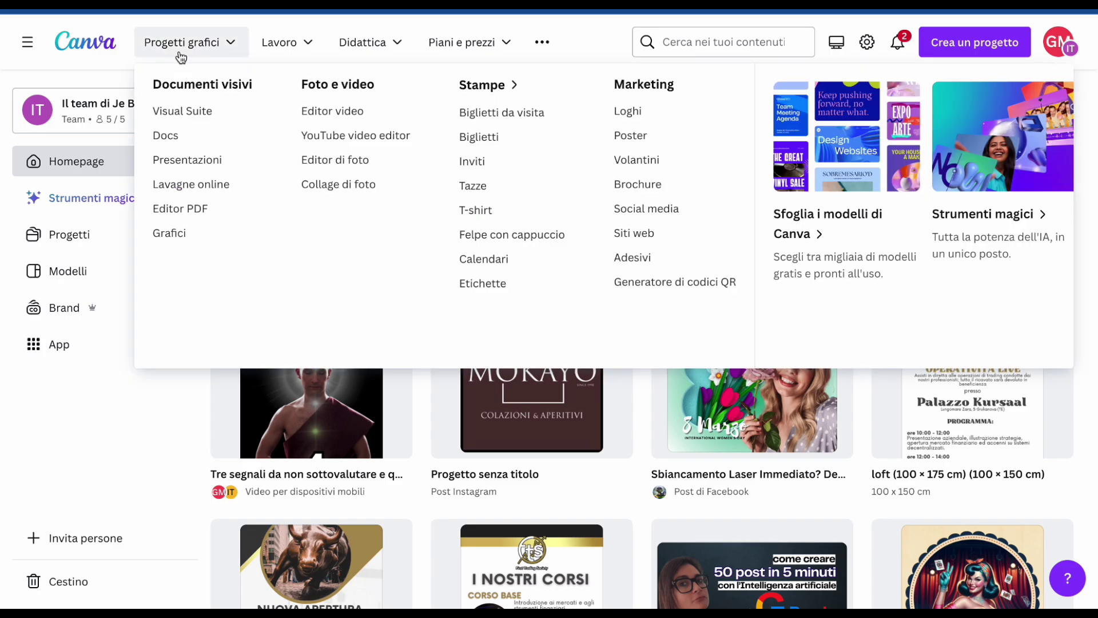
left_click(704, 48)
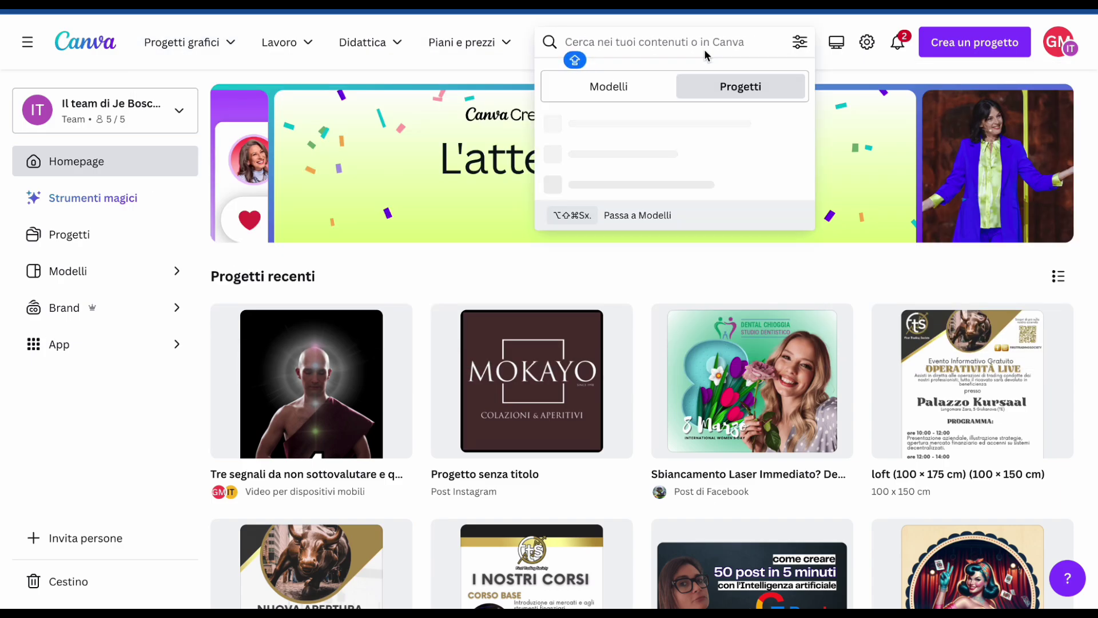
type("REE")
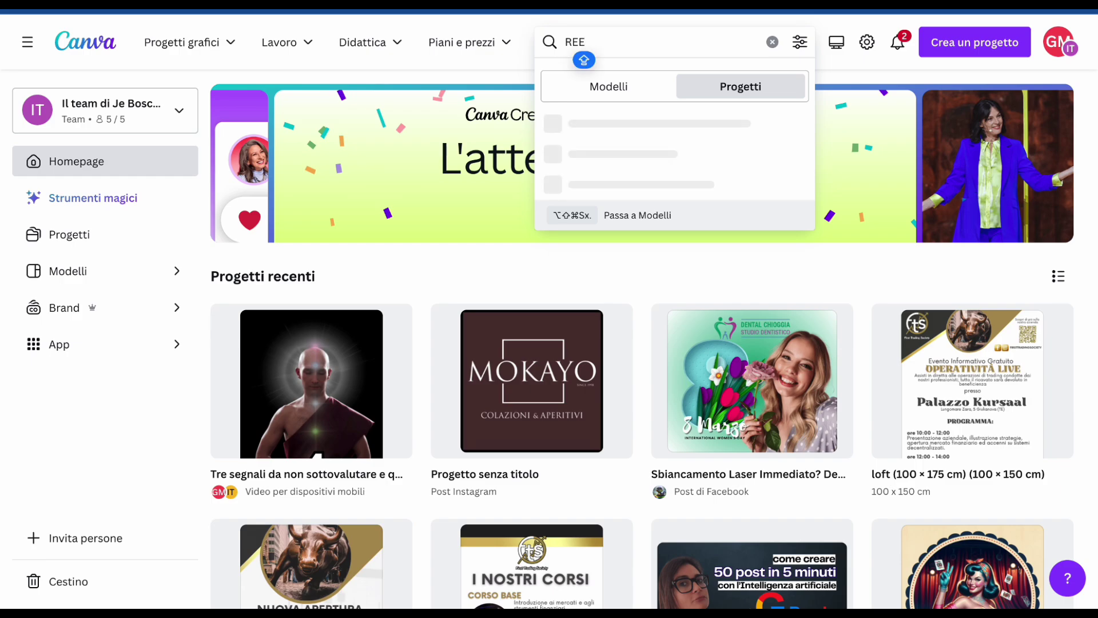
left_click(629, 86)
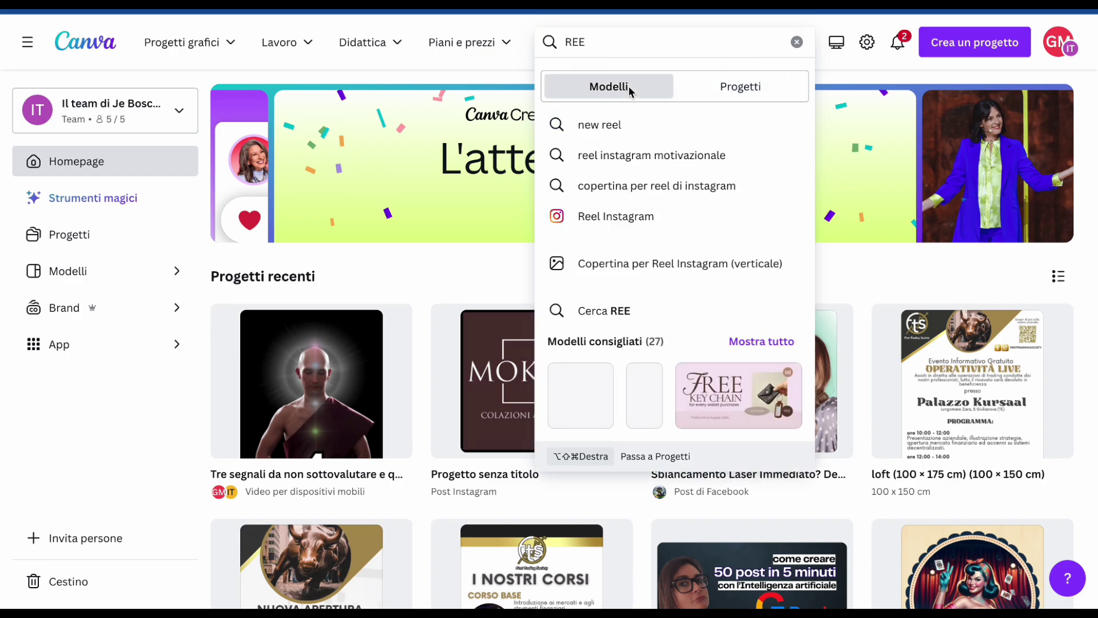
left_click(620, 221)
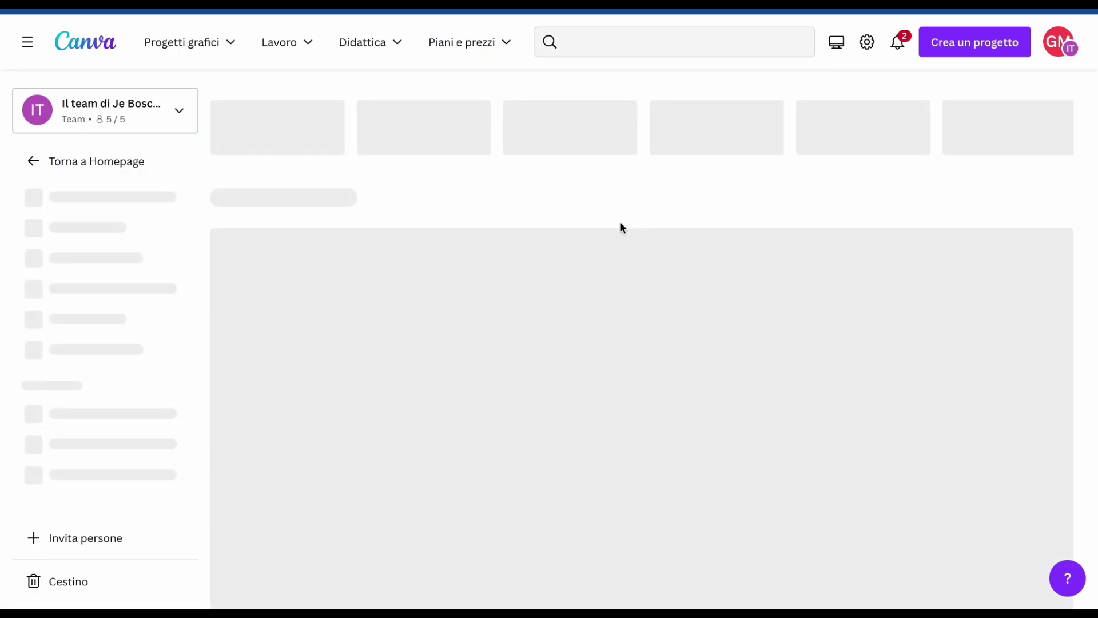
scroll(620, 221, "down", 6)
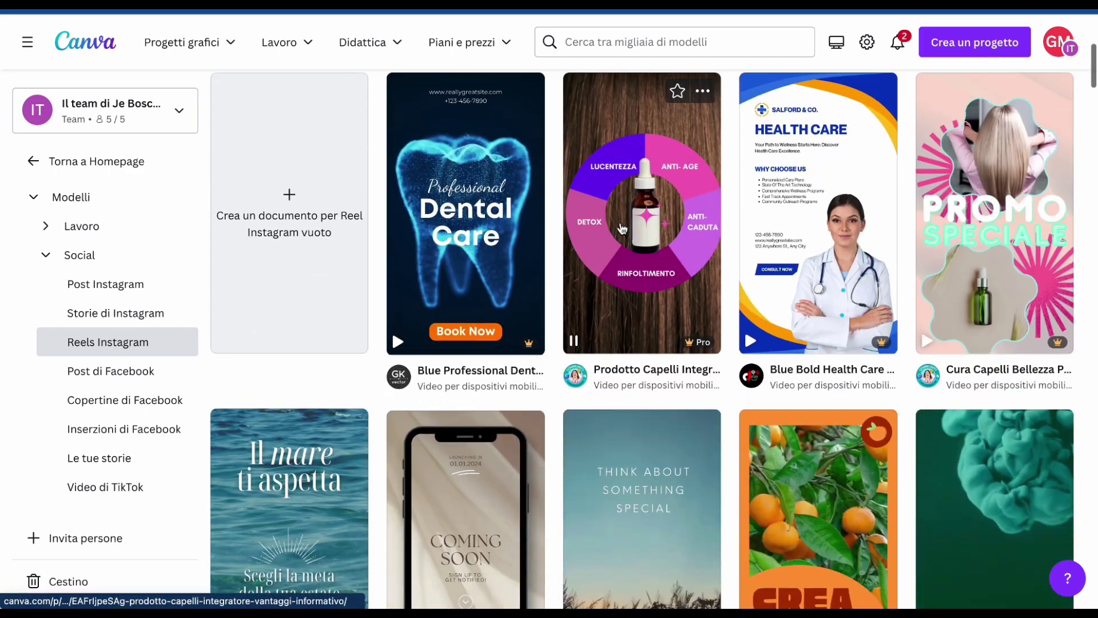
left_click(287, 252)
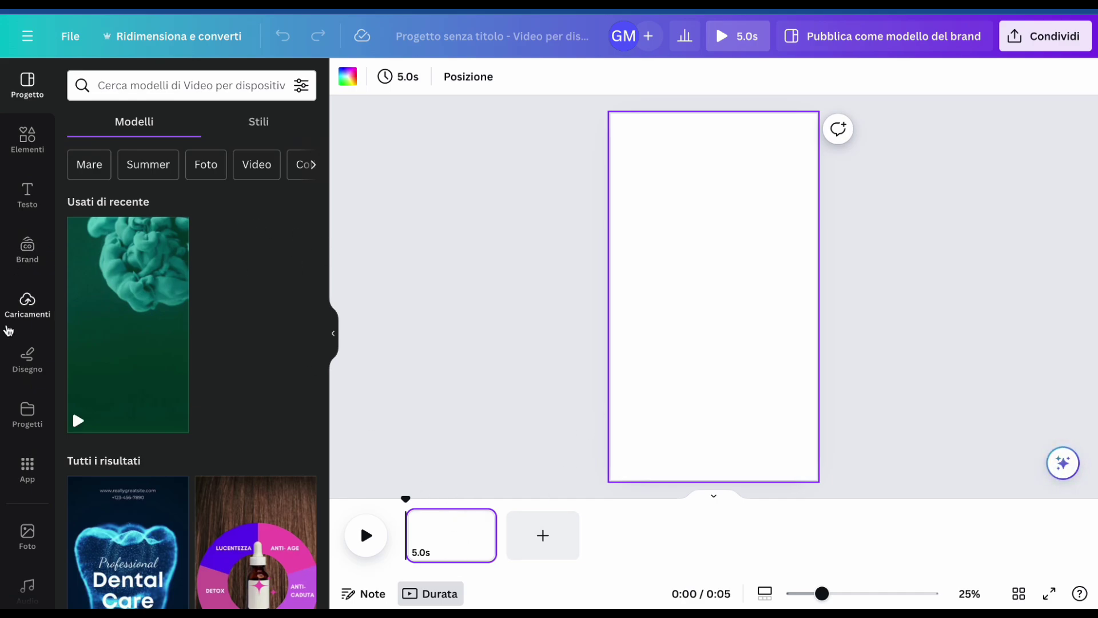
Step: Search the video library for "SOCIAL MEDIA MANAGER"
scroll(46, 503, "down", 3)
left_click(34, 491)
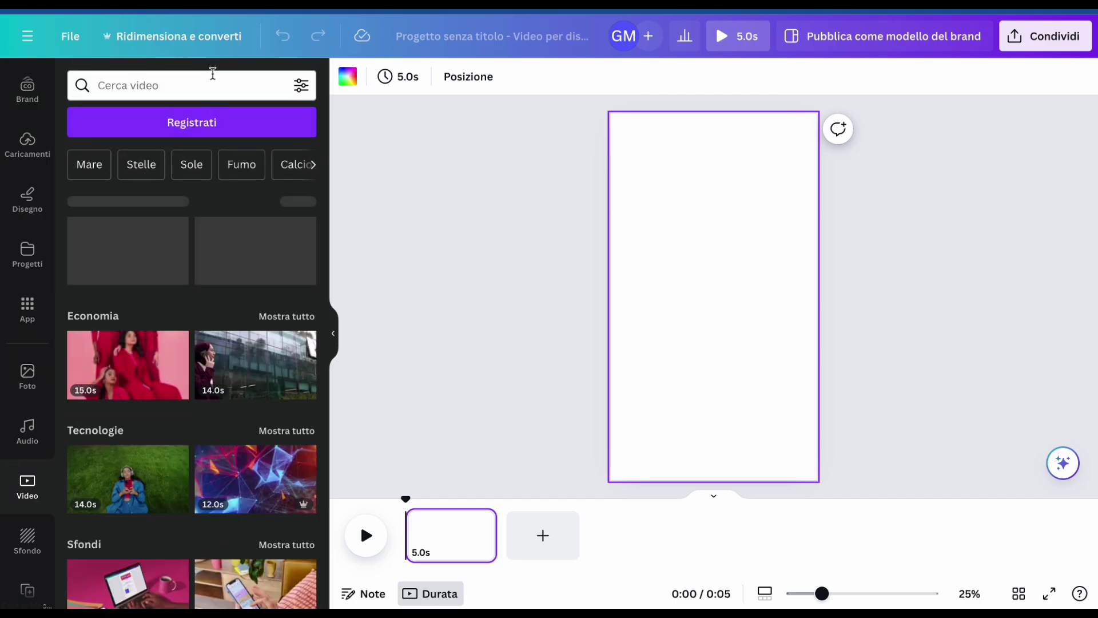
left_click(211, 73)
type("soSOCIAL ")
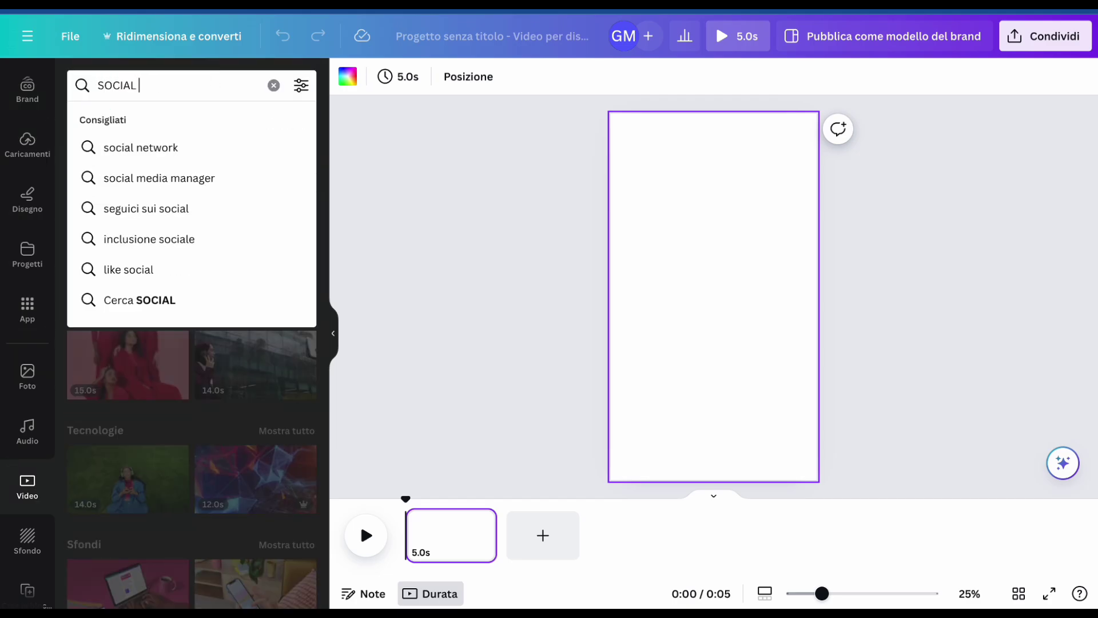
type("MEDIAM")
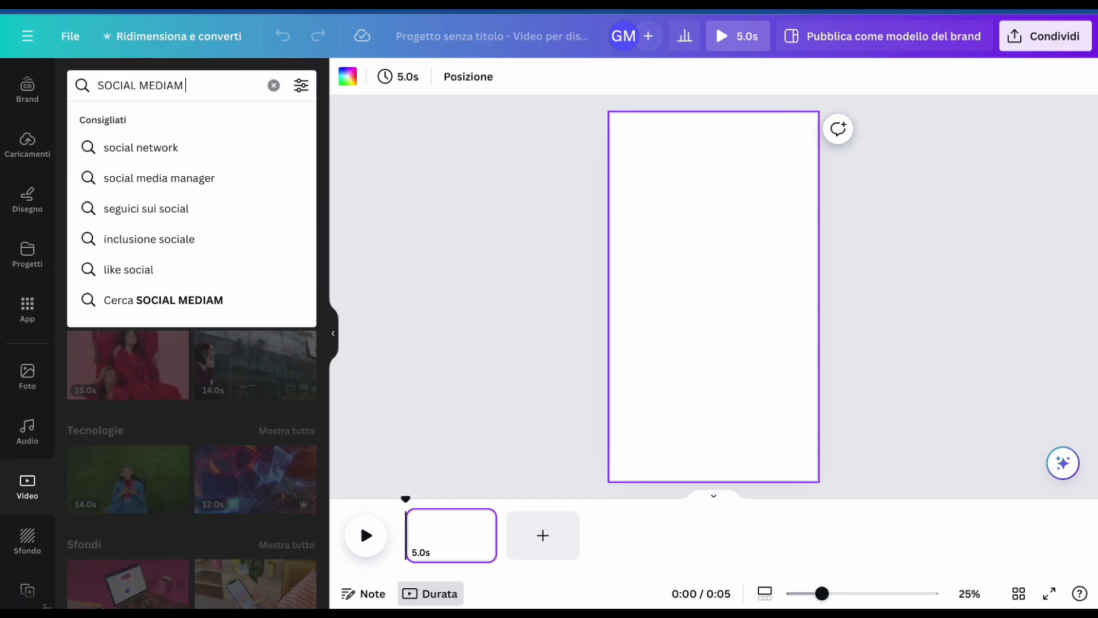
key("BackSpace")
type("MANAGER")
key("BackSpace")
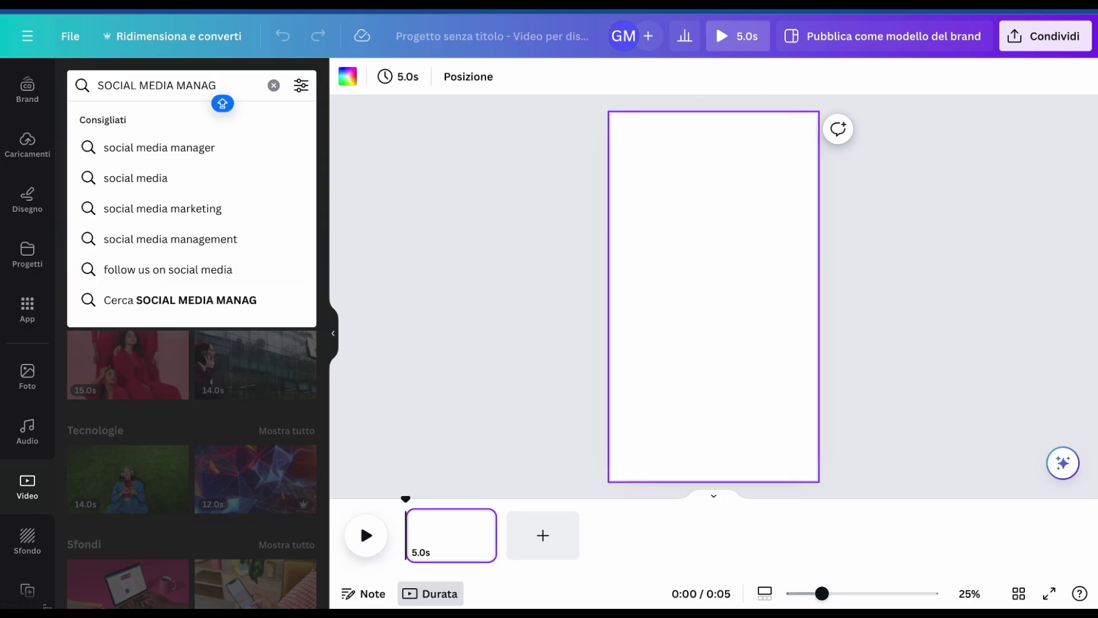
type("ER")
key("Return")
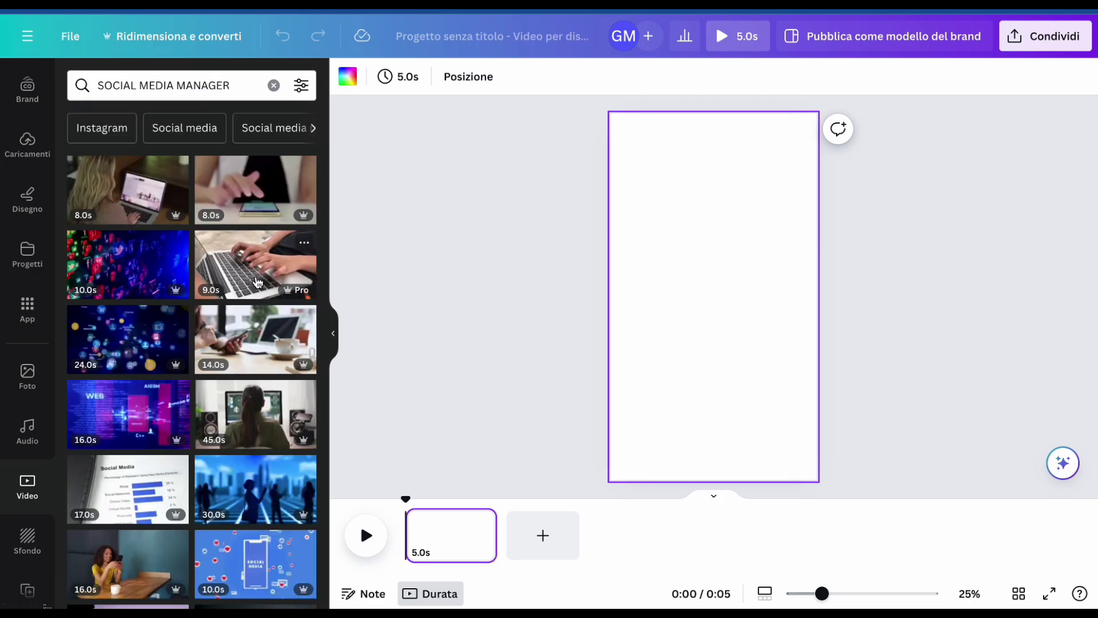
Step: Fill the page with the 9.0s clip of hands typing on a laptop as its background and add a blank second page
left_click_drag(257, 281, 643, 147)
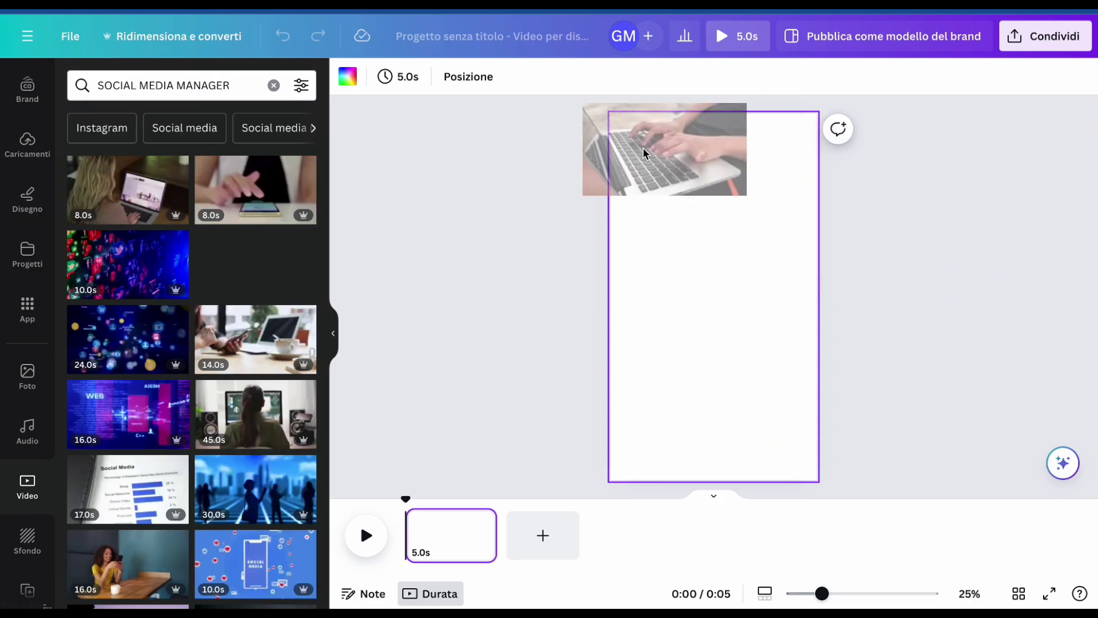
right_click(643, 148)
left_click(714, 484)
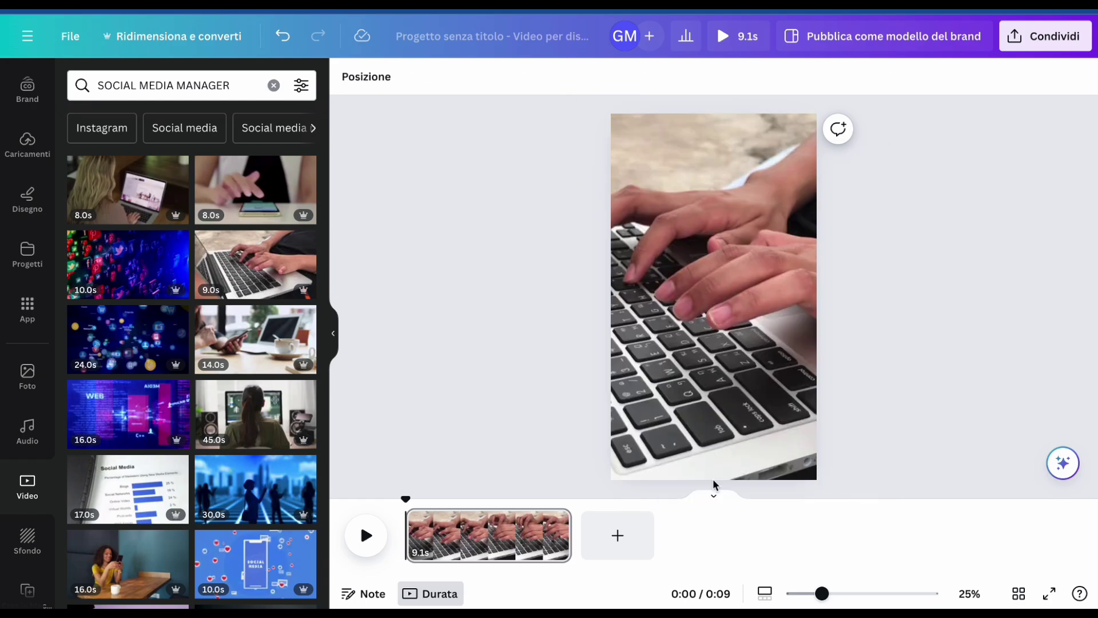
left_click(617, 535)
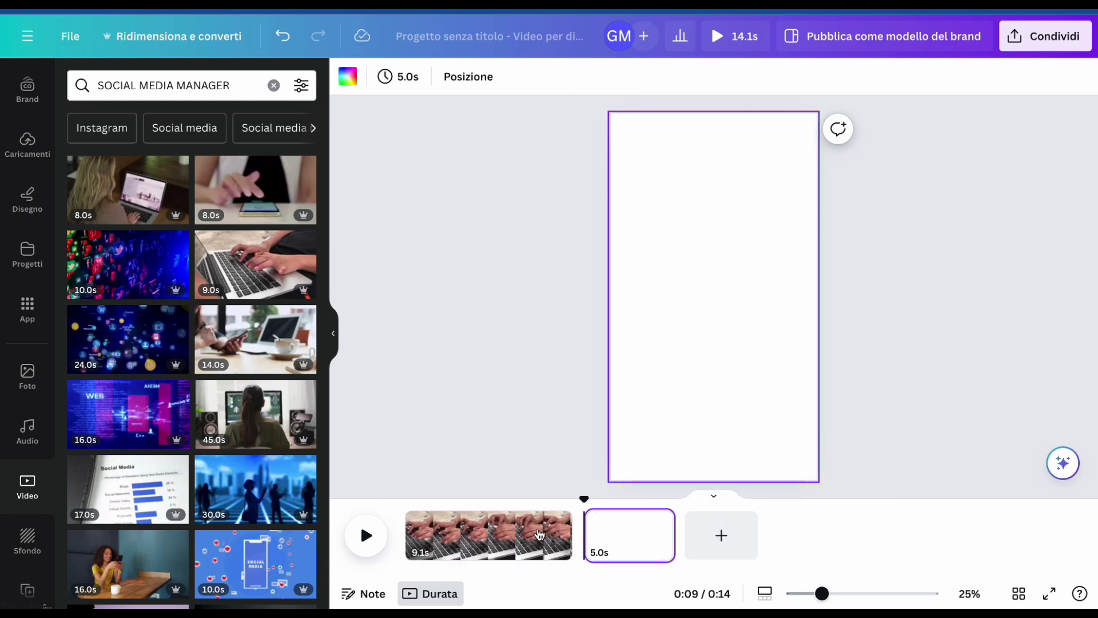
Step: Add the "ROCK" font combination to the first page, over the laptop clip
left_click(489, 526)
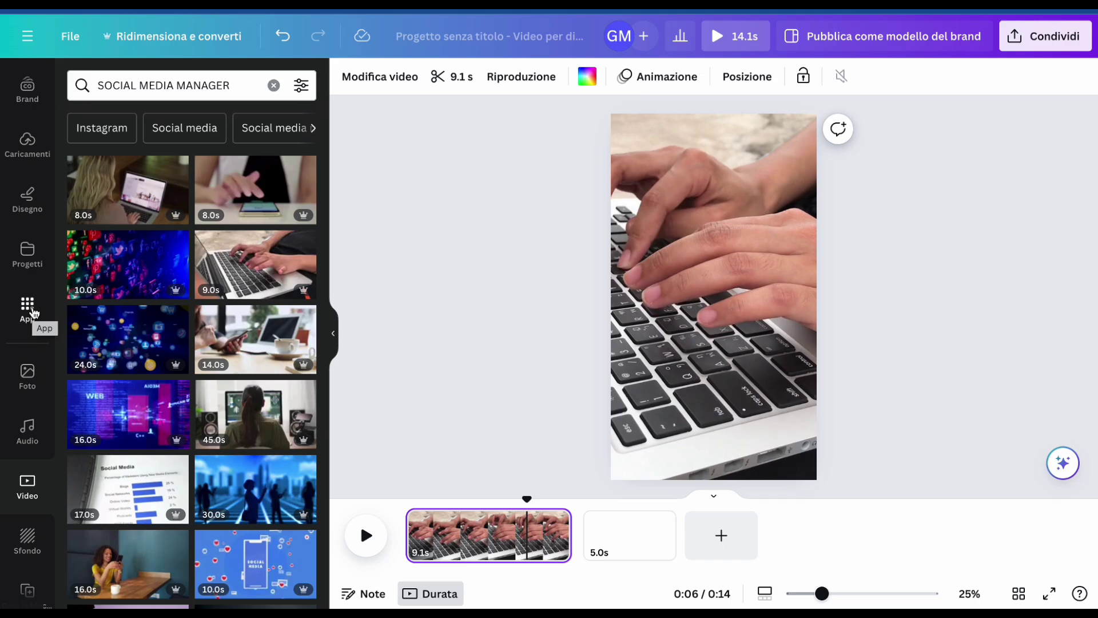
left_click(33, 312)
scroll(26, 378, "down", 3)
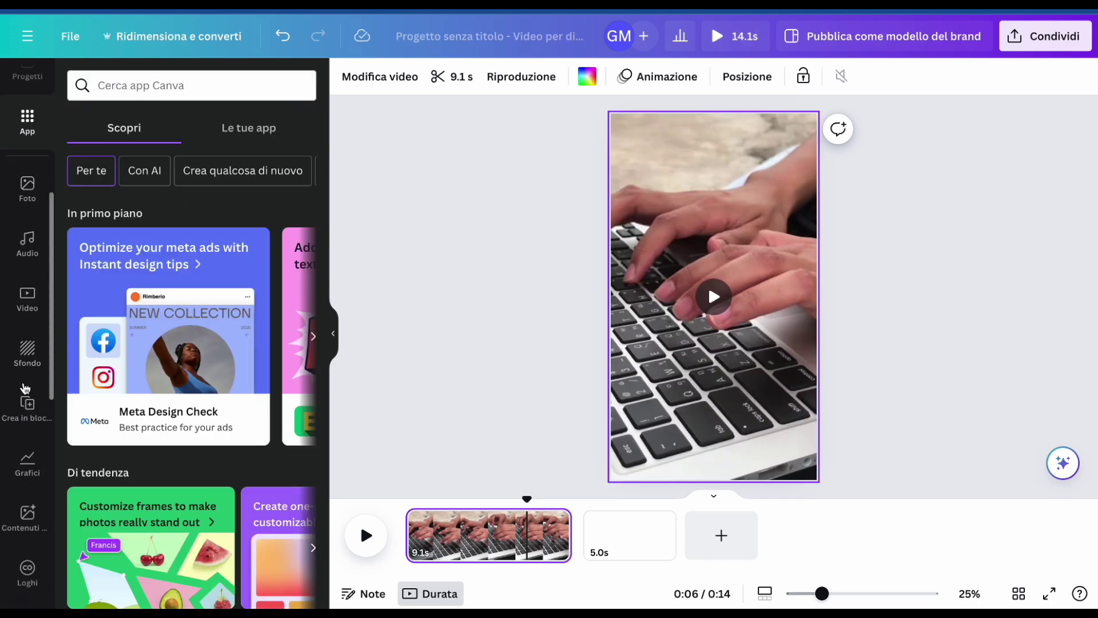
scroll(25, 383, "up", 5)
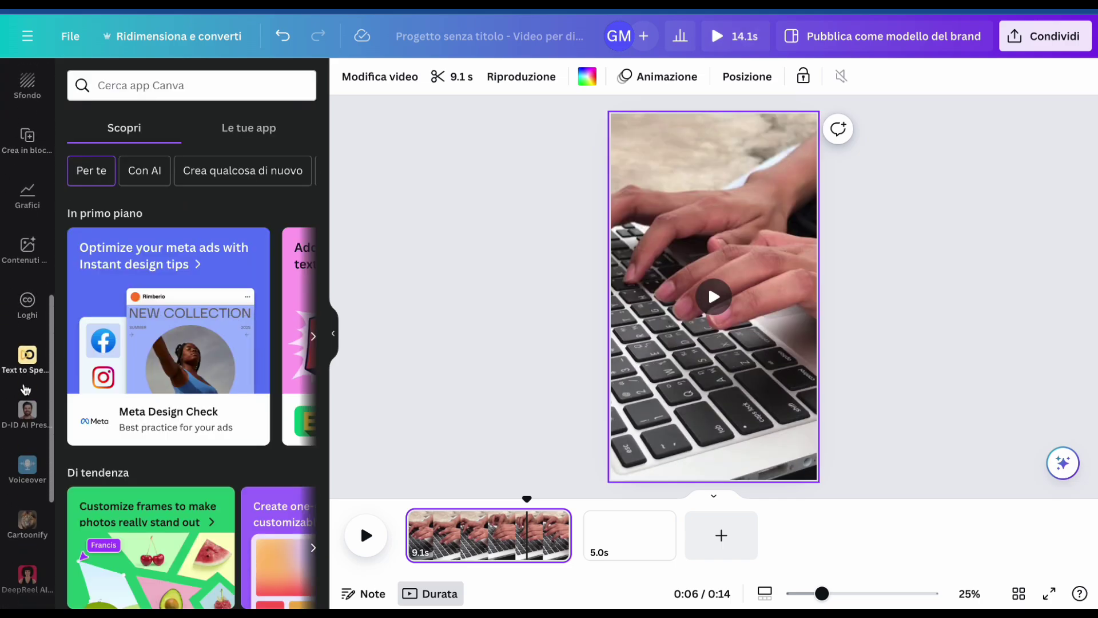
left_click(31, 89)
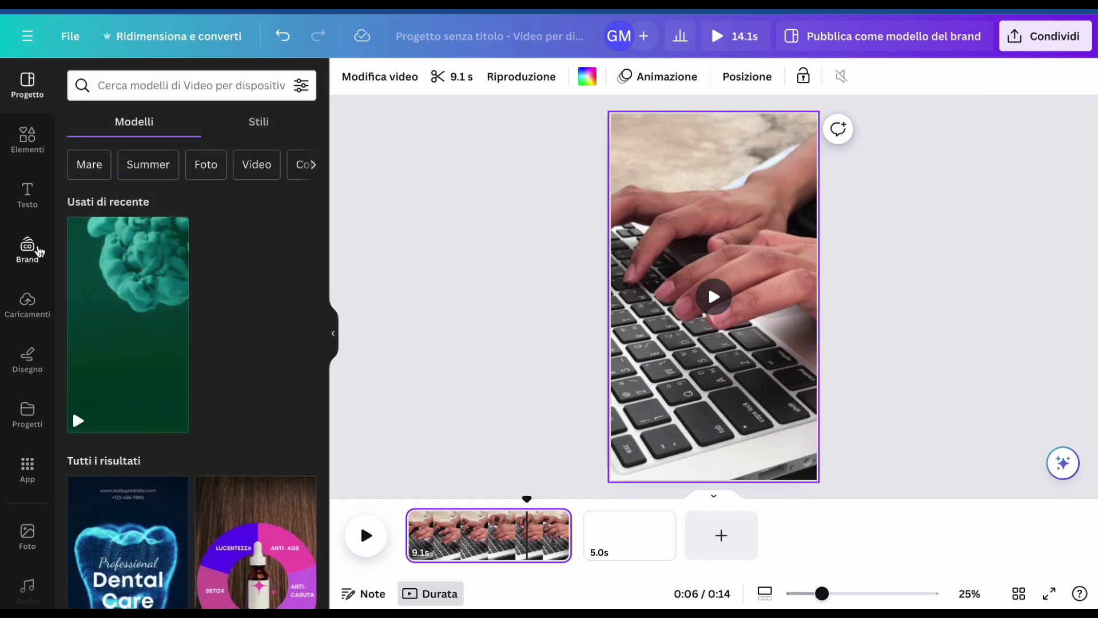
left_click(29, 197)
scroll(271, 334, "down", 2)
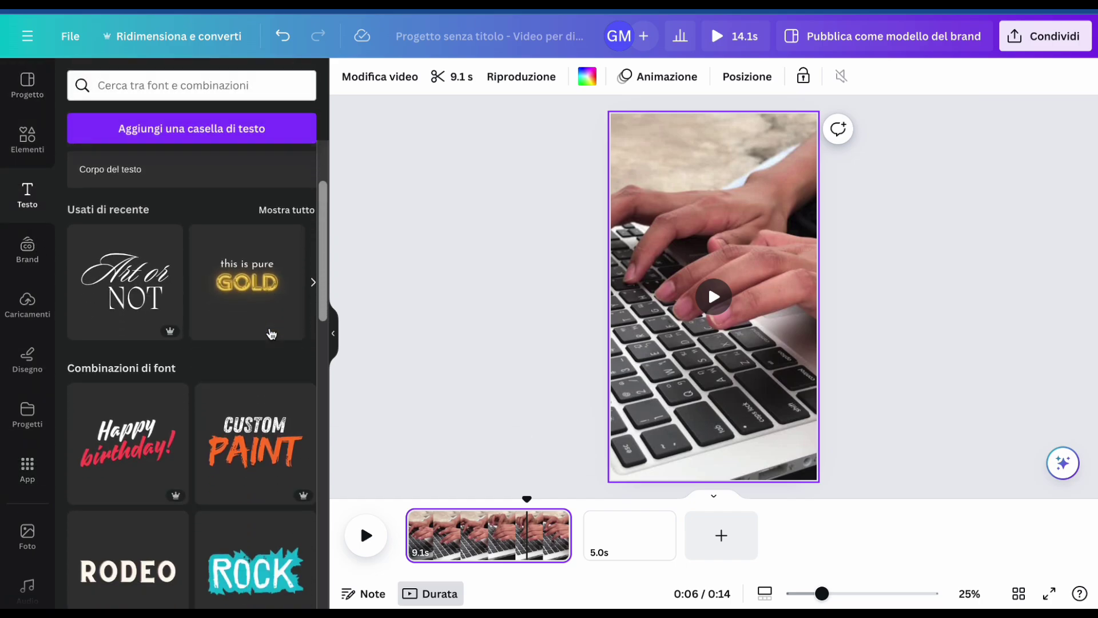
scroll(271, 334, "down", 1)
scroll(271, 333, "down", 4)
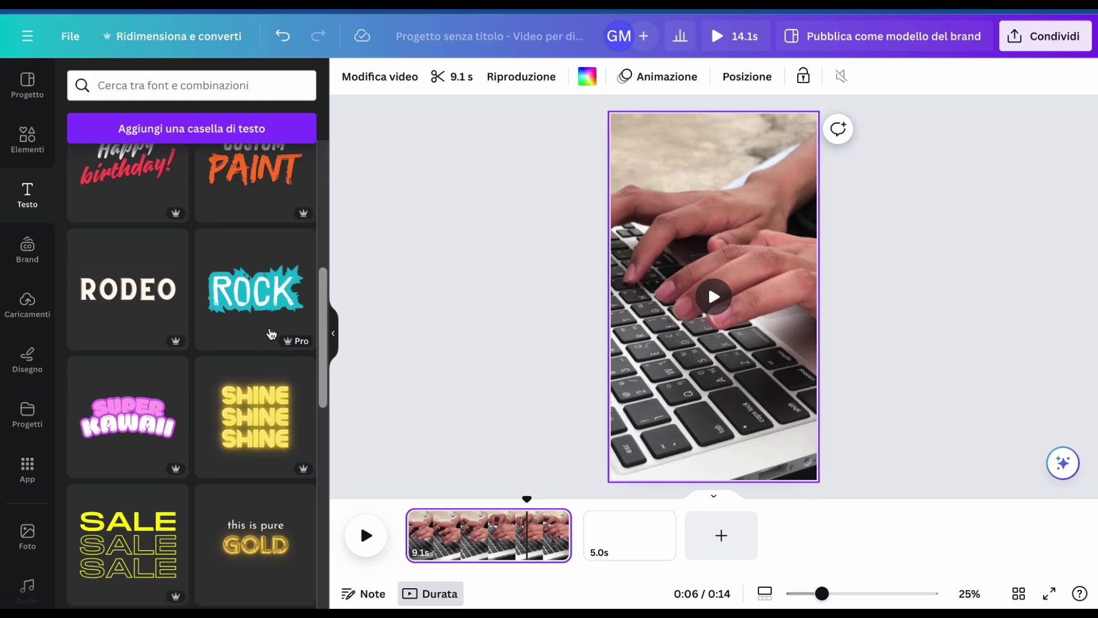
left_click(267, 319)
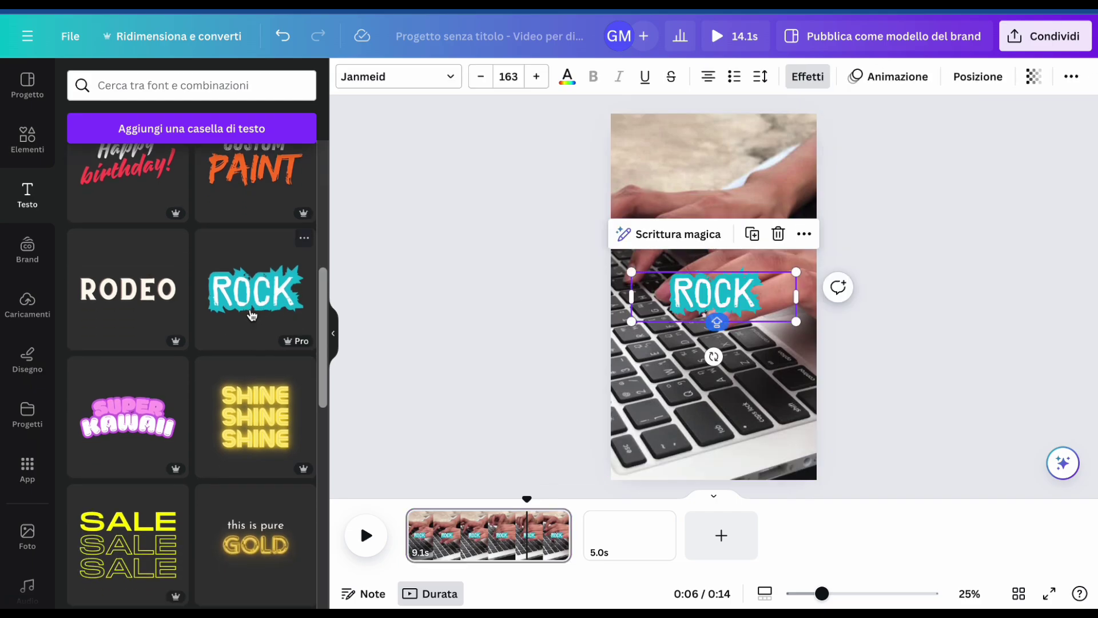
Step: Replace the "ROCK" sample text with "5 BENEFICI"
left_click(741, 307)
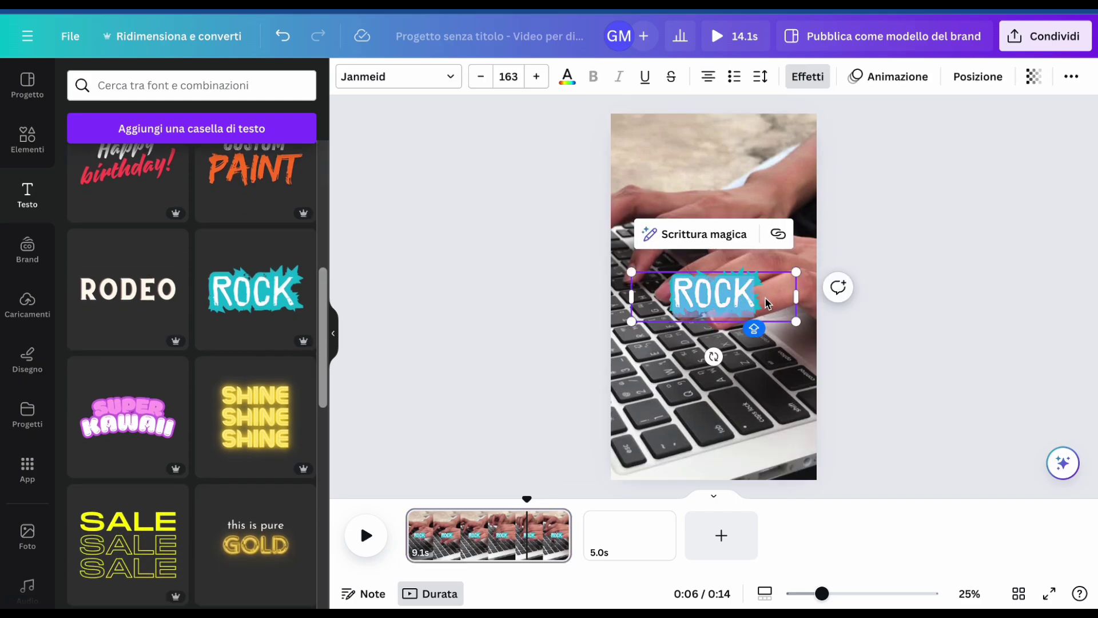
type("RISK")
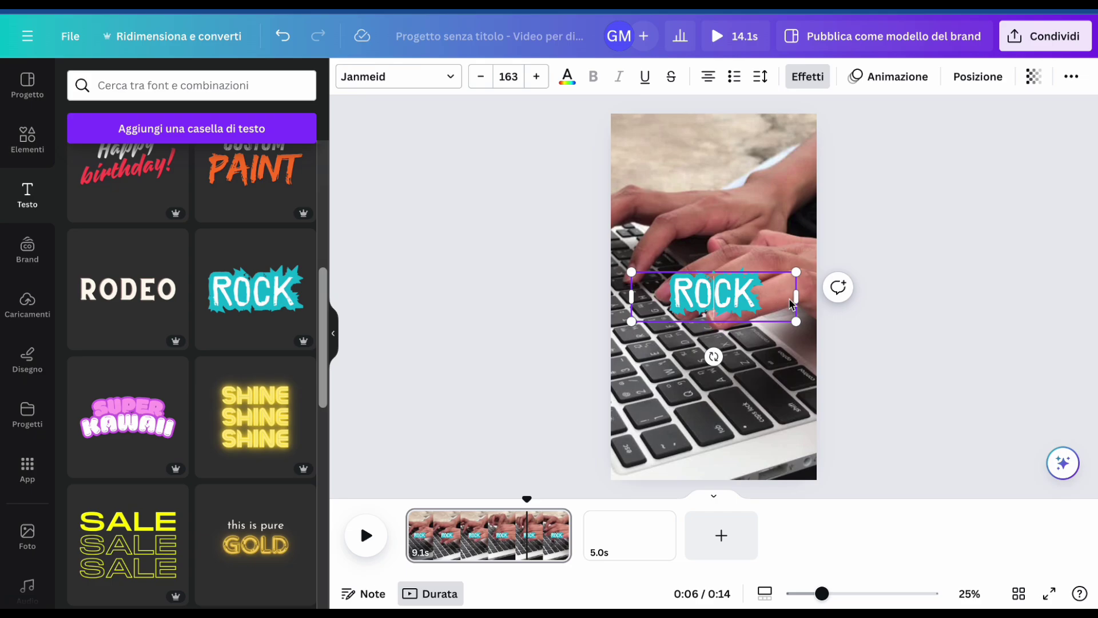
left_click(771, 319)
left_click(770, 298)
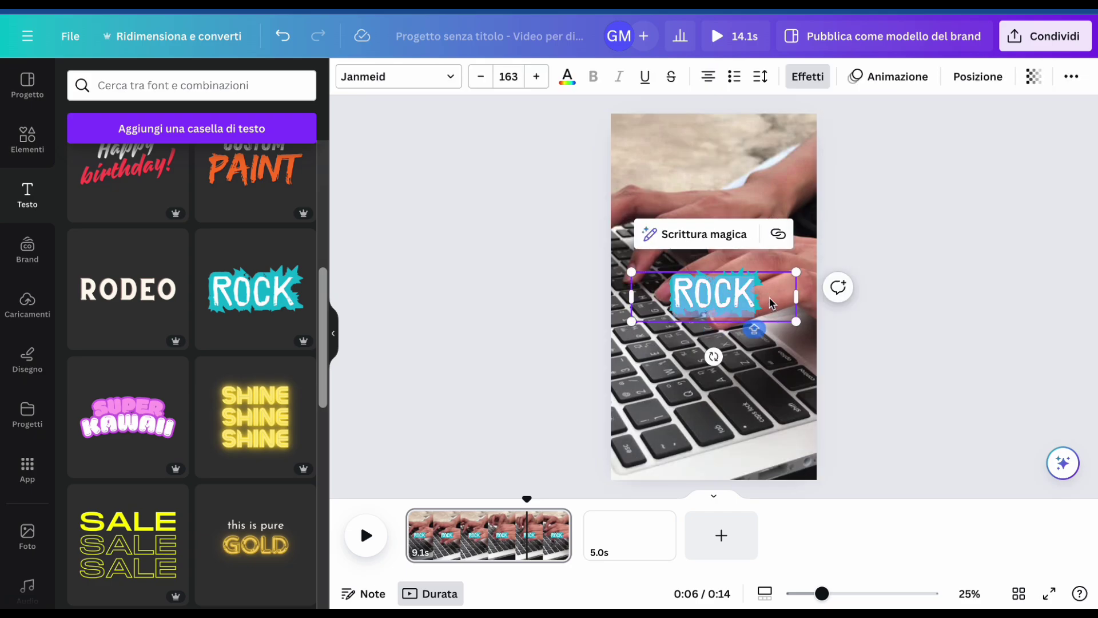
type("5 BENE")
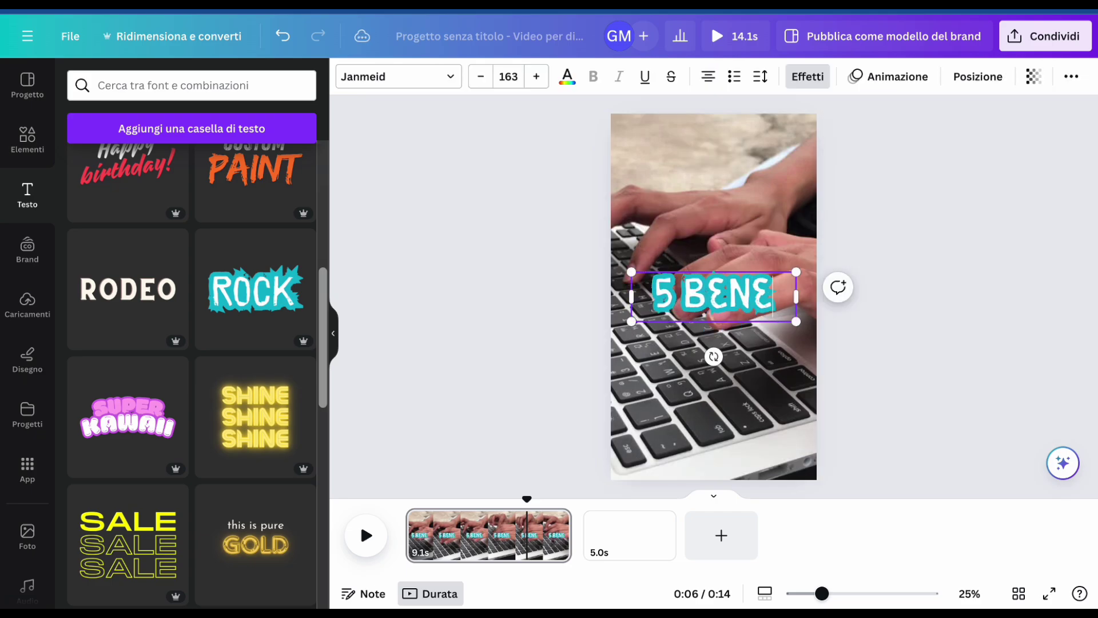
type("FICI")
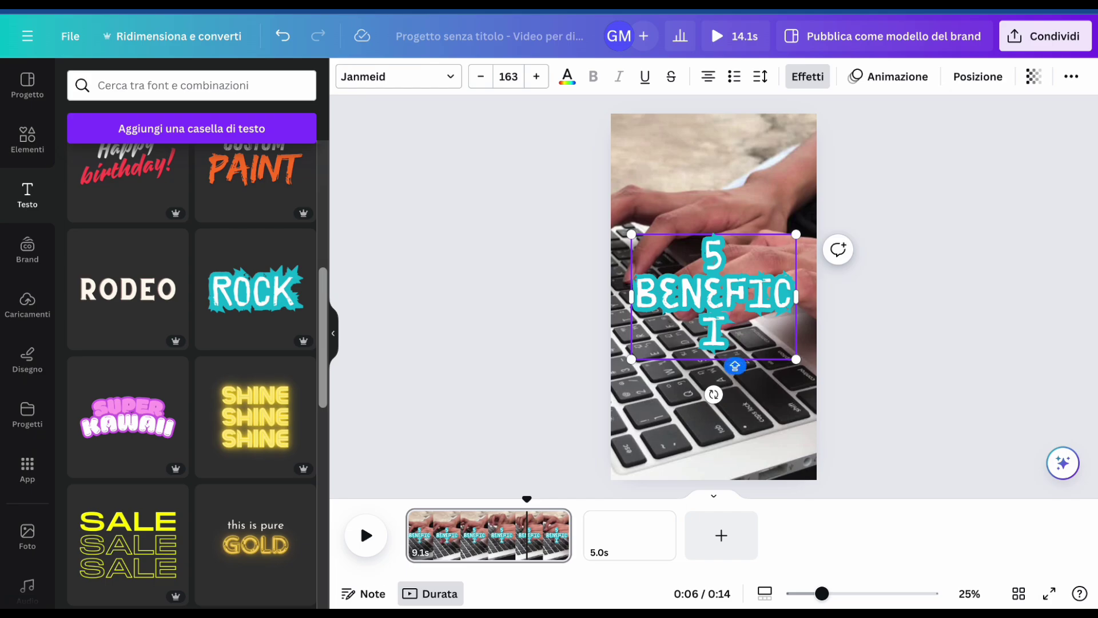
Step: Fit "5 BENEFICI" on one line at font size 116 and center it horizontally below the hands in the clip
left_click_drag(798, 361, 784, 285)
left_click(725, 309)
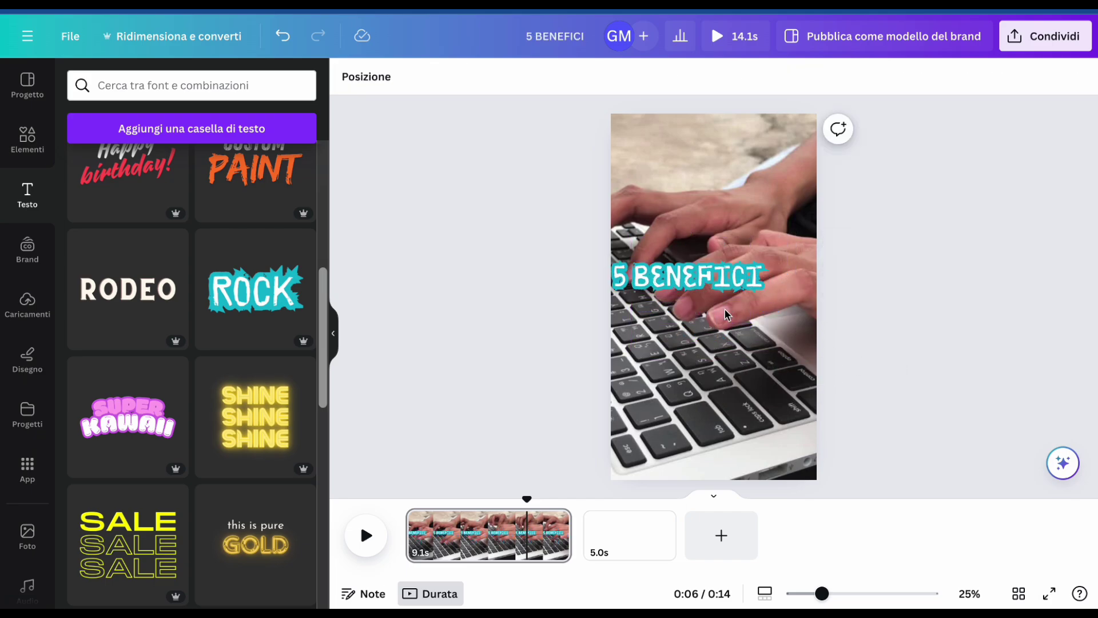
left_click_drag(709, 283, 733, 350)
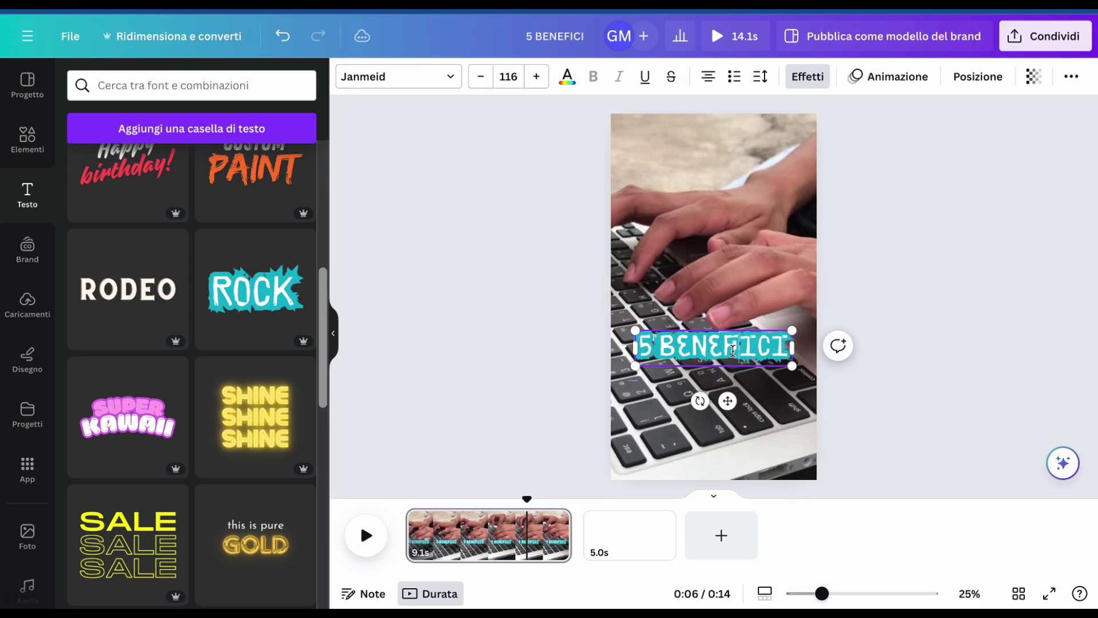
left_click(787, 346)
type("PER AFFI")
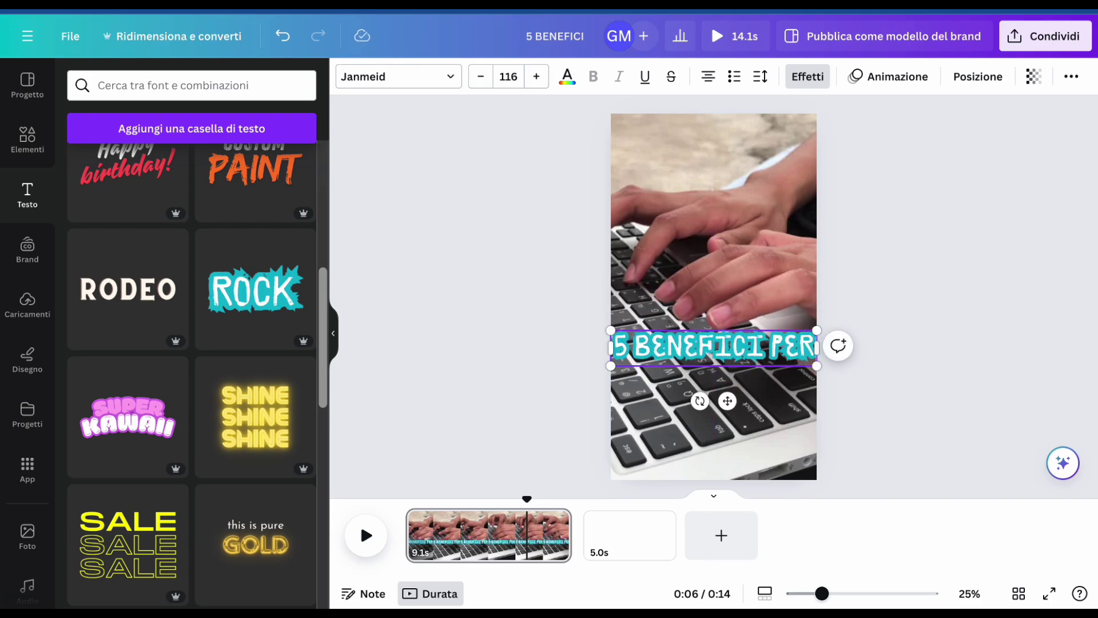
key("BackSpace")
key("BackSpace")
key("BackSpace")
key("BackSpace")
key("BackSpace")
key("BackSpace")
key("BackSpace")
key("BackSpace")
key("BackSpace")
Step: Extend the title text after "5 BENEFICI" with "CHE TI PORTERÀ UN SOCIAL MEDIA MANAGER"
type("CHE TI")
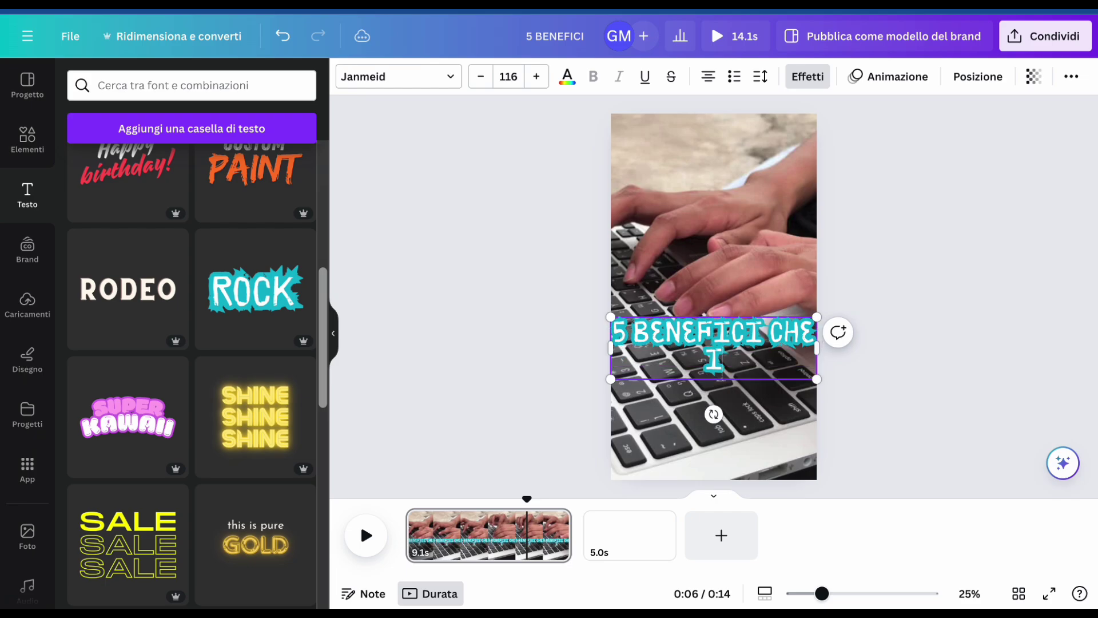
type(" PORTER")
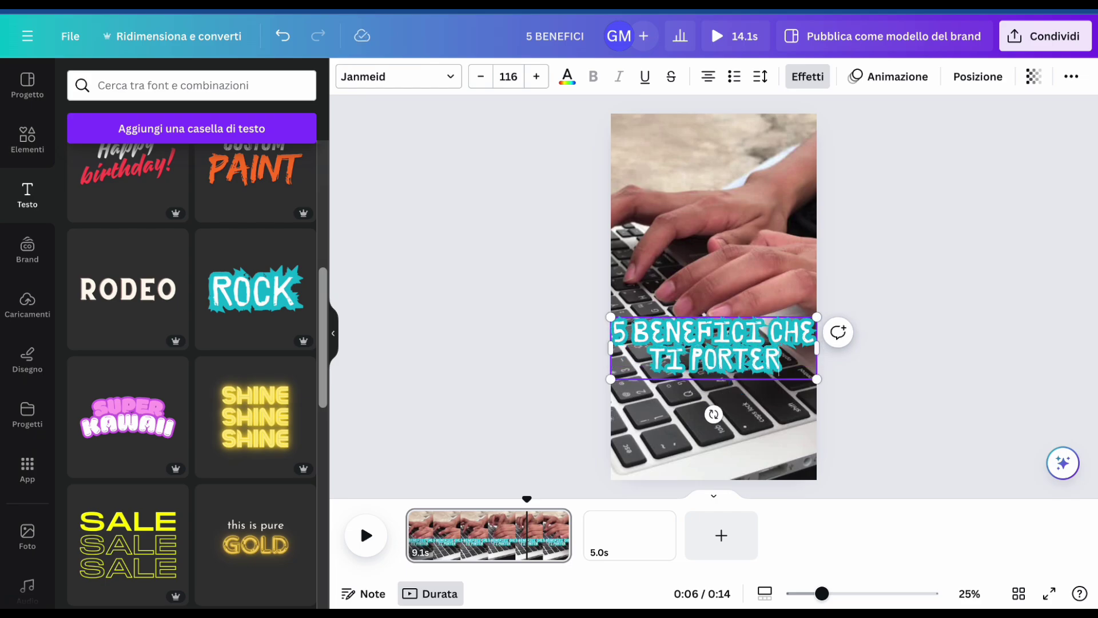
type("A")
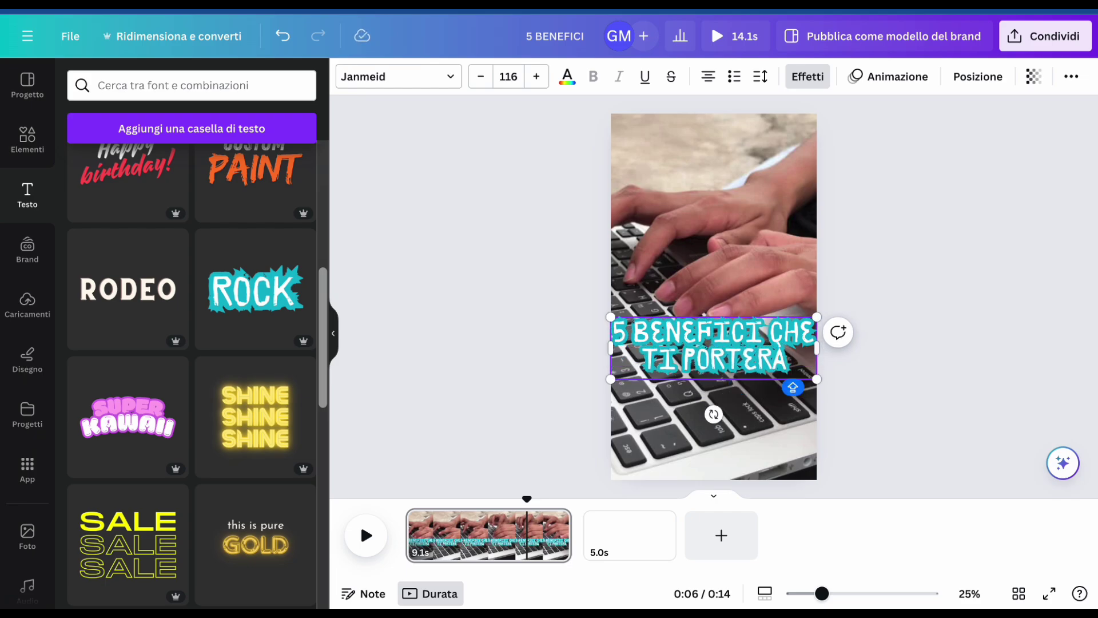
type(" l")
key("BackSpace")
key("BackSpace")
type("UN SOCIAl m")
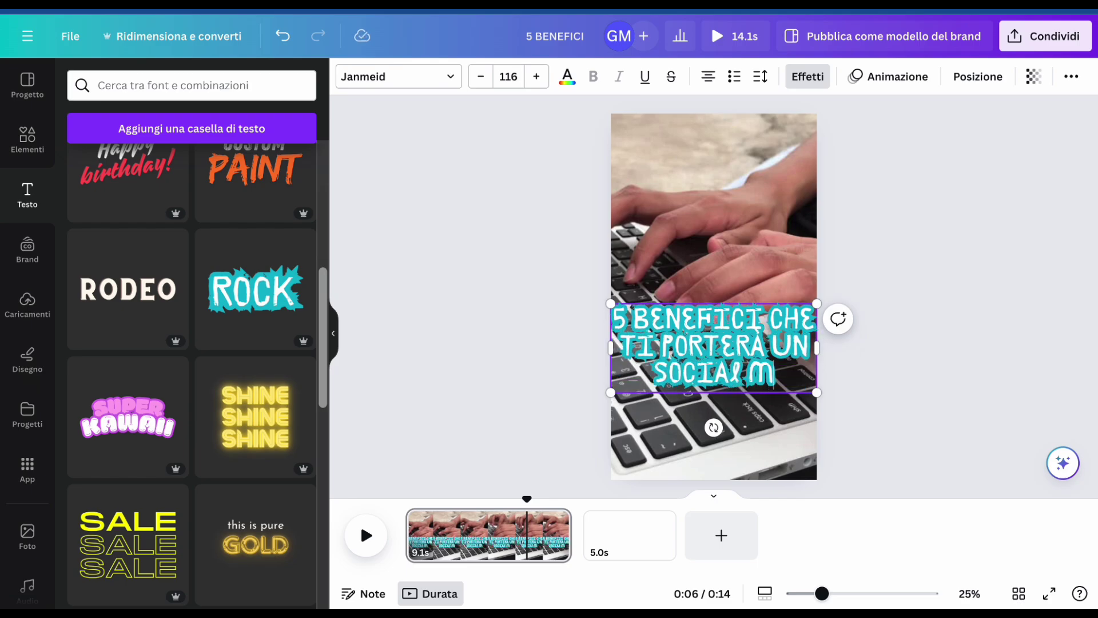
type("edia manager")
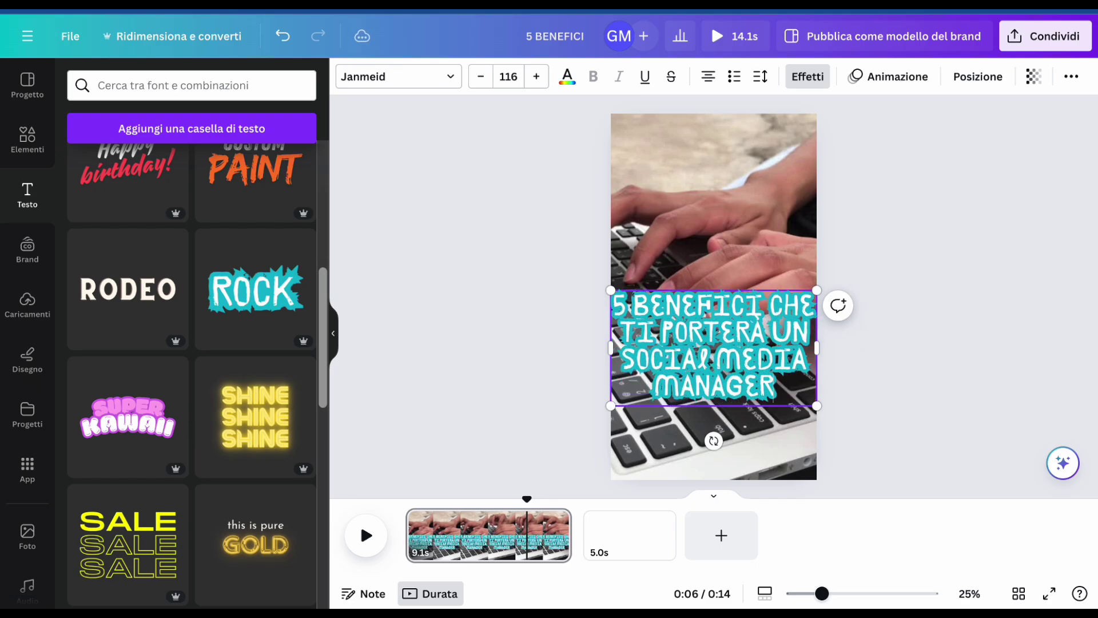
Step: Restyle the title's text effect as a grey Contorno outline with thickness 50
scroll(232, 408, "down", 10)
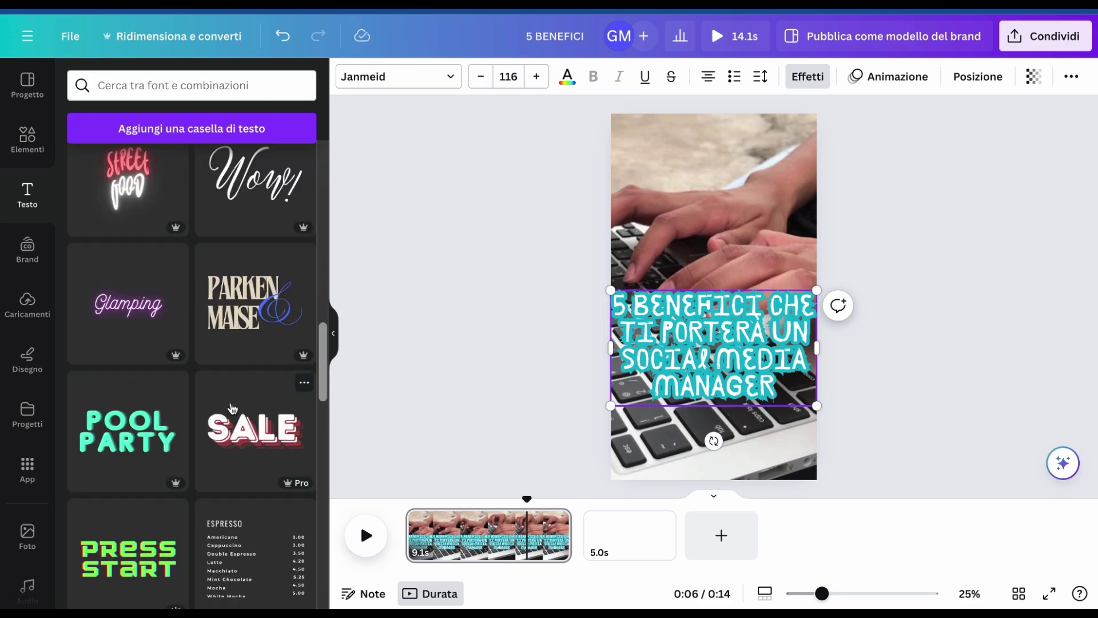
scroll(231, 407, "down", 6)
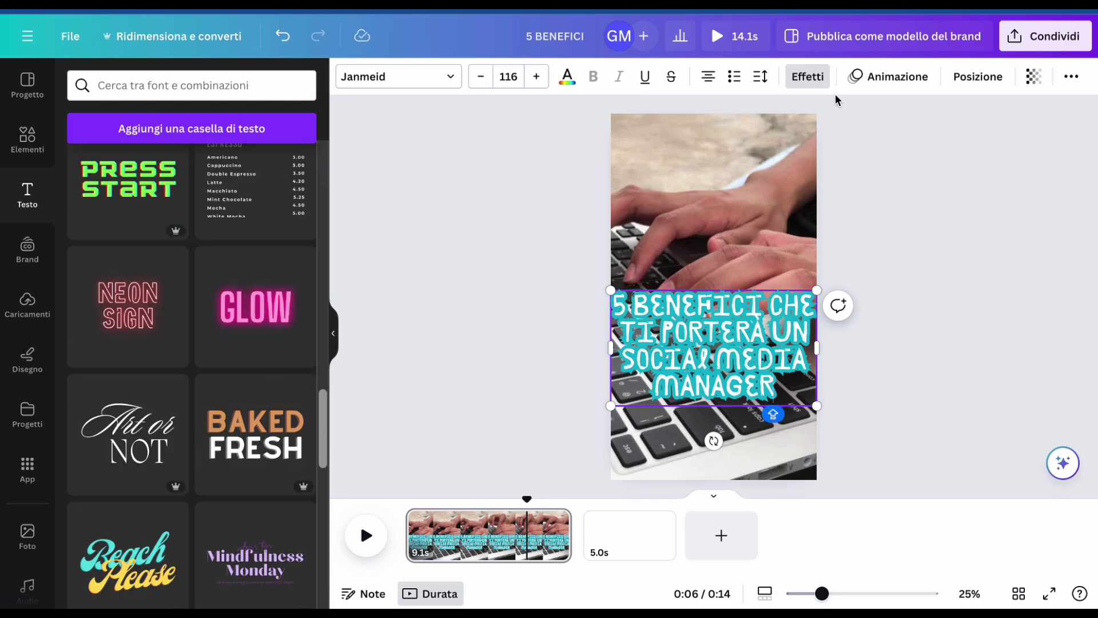
left_click(811, 78)
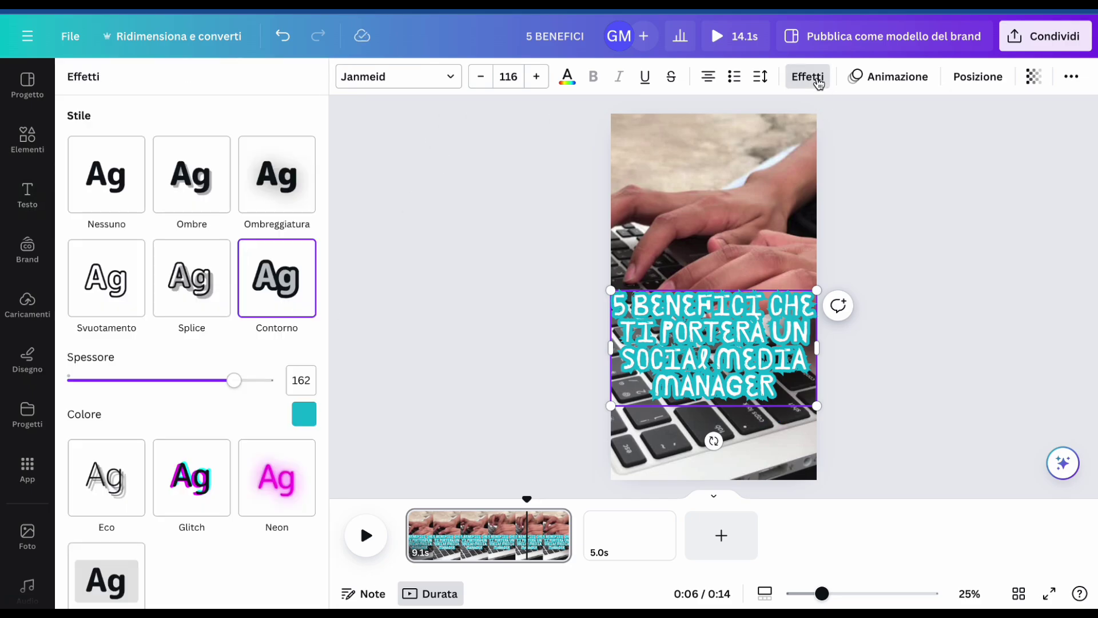
left_click(298, 188)
left_click(290, 366)
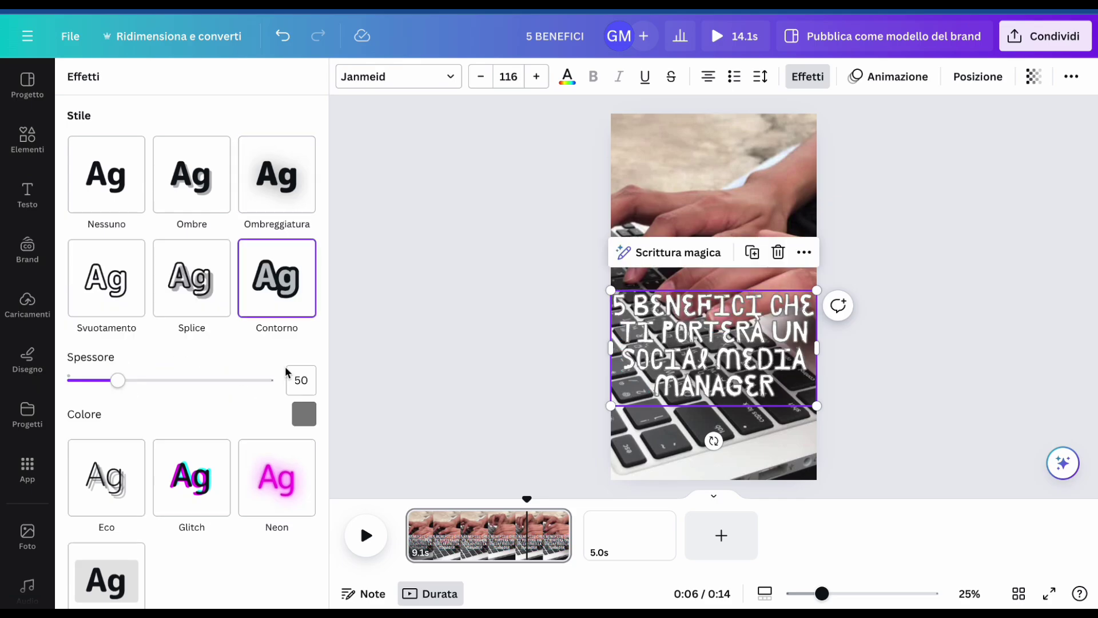
Step: Search the fonts available for the title for "MONS" and "MANN"
left_click(407, 86)
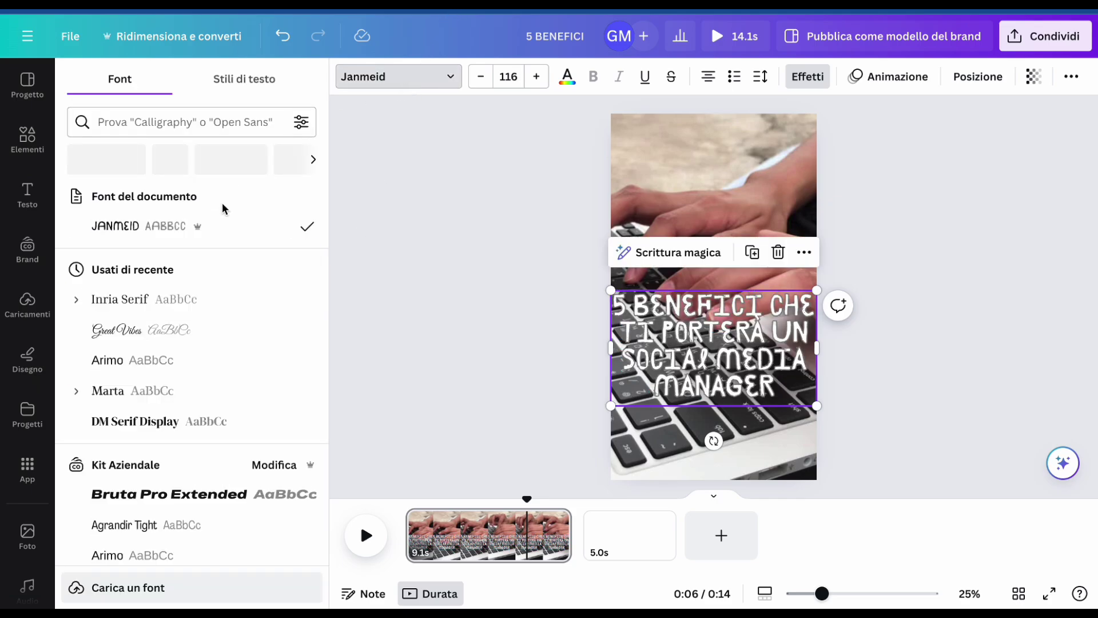
left_click(195, 118)
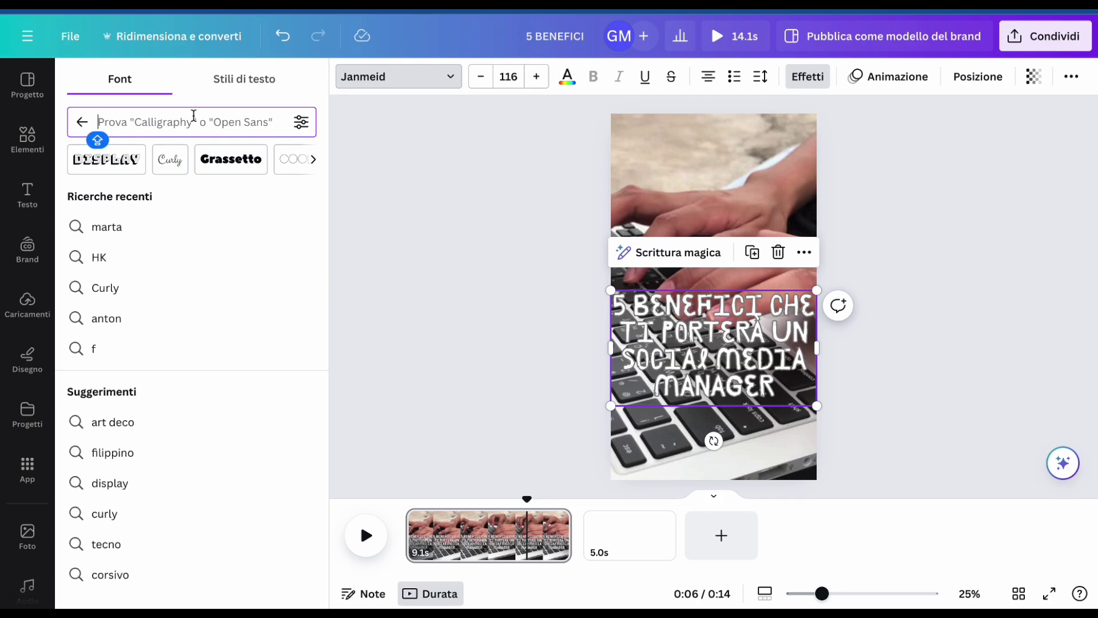
type("MONS")
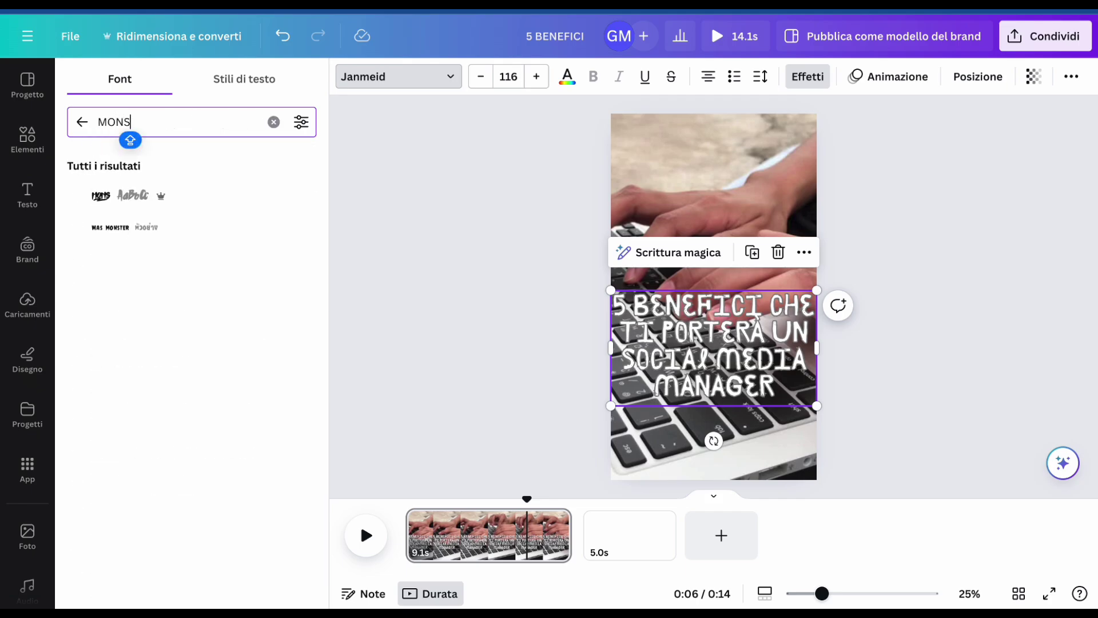
key("BackSpace")
key("BackSpace")
key("BackSpace")
type("ANN")
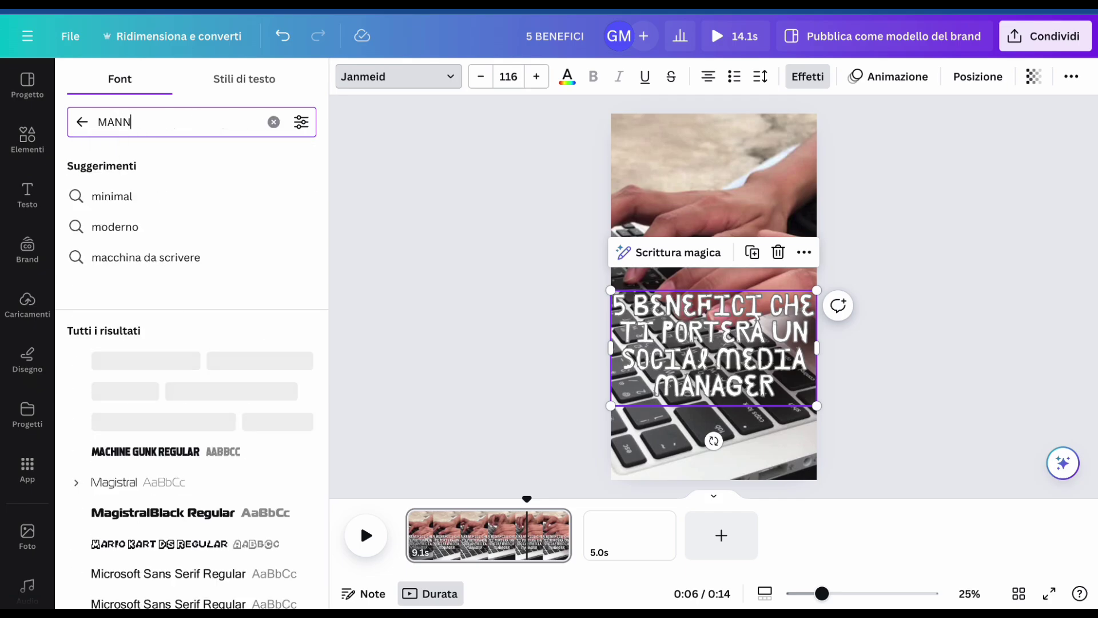
key("BackSpace")
key("BackSpace")
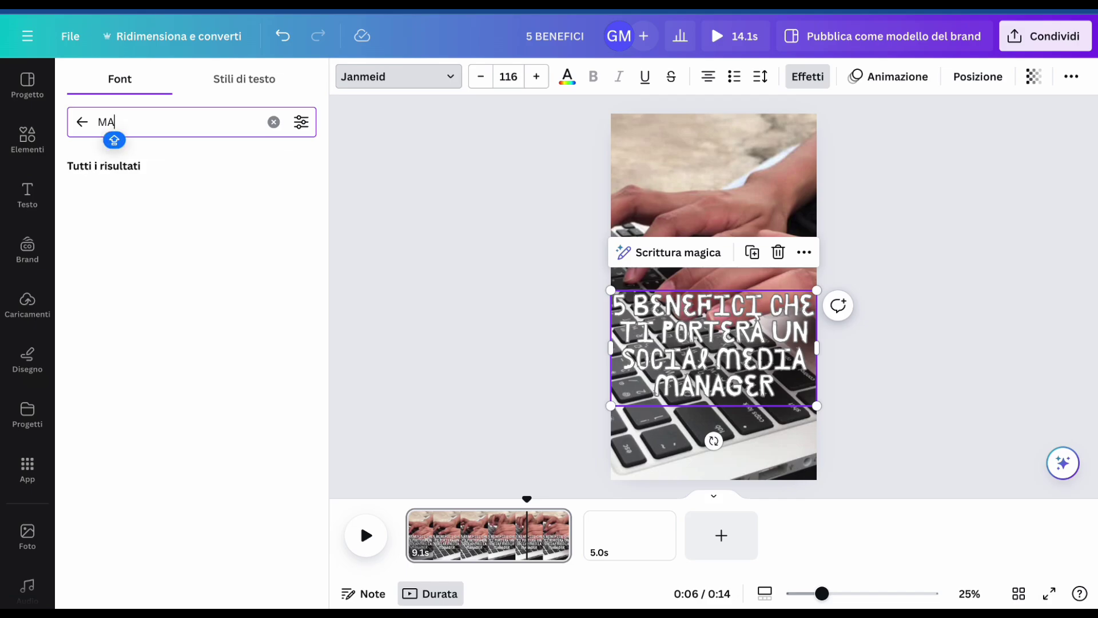
key("BackSpace")
key("BackSpace")
Step: Search the fonts for "LATO" and apply Lato Black to the title
type("LA")
key("BackSpace")
key("BackSpace")
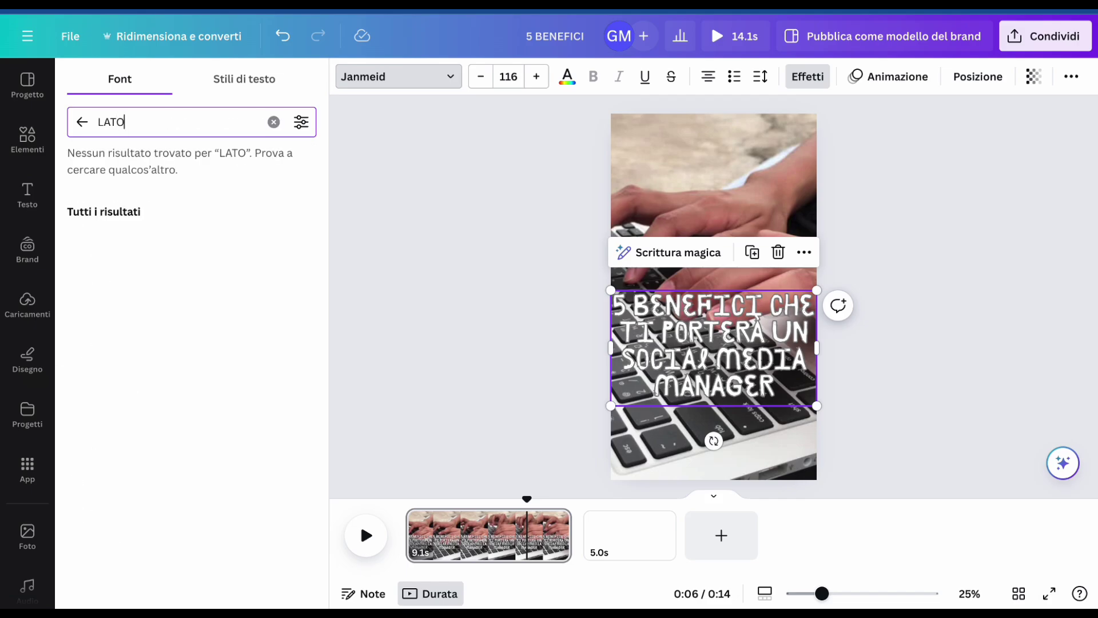
left_click(196, 210)
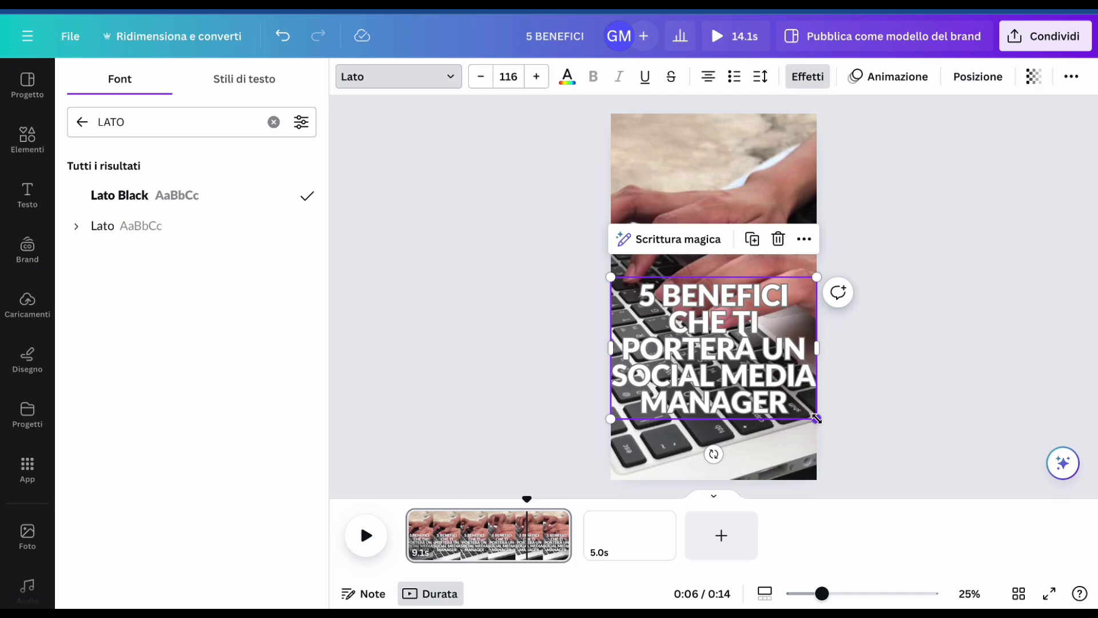
Step: Scale the title down to font size 79,4 and widen its text box so the text wraps onto four lines
left_click_drag(817, 419, 753, 374)
left_click_drag(754, 327, 801, 323)
left_click(768, 319)
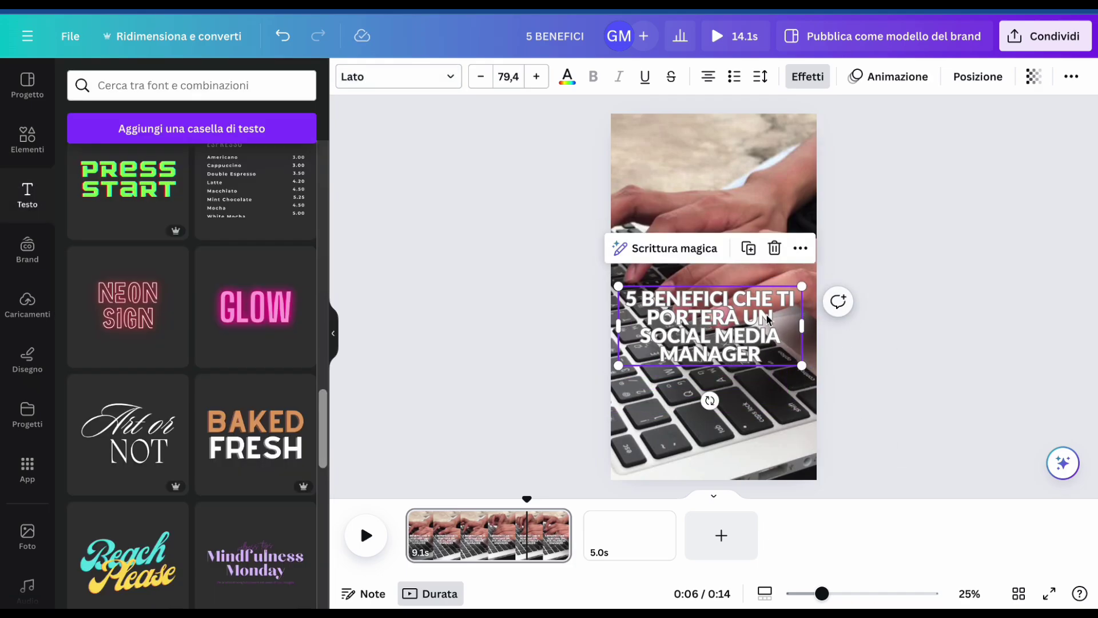
left_click(869, 387)
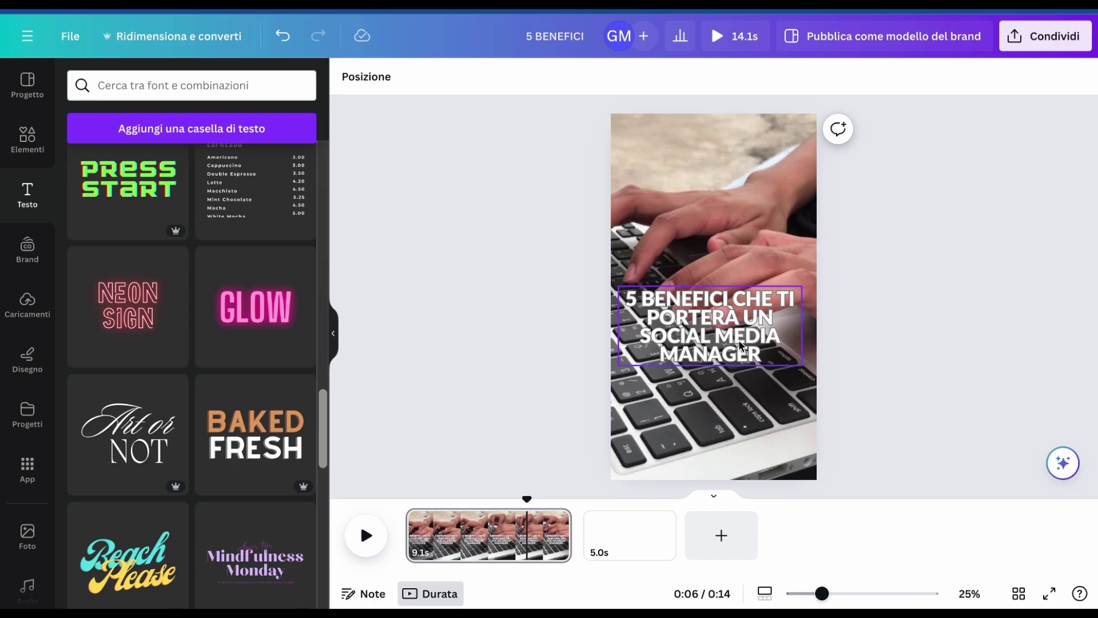
Step: Move the title down over the keyboard, horizontally centered and slightly above the page's bottom edge
left_click_drag(734, 334, 739, 431)
left_click(805, 79)
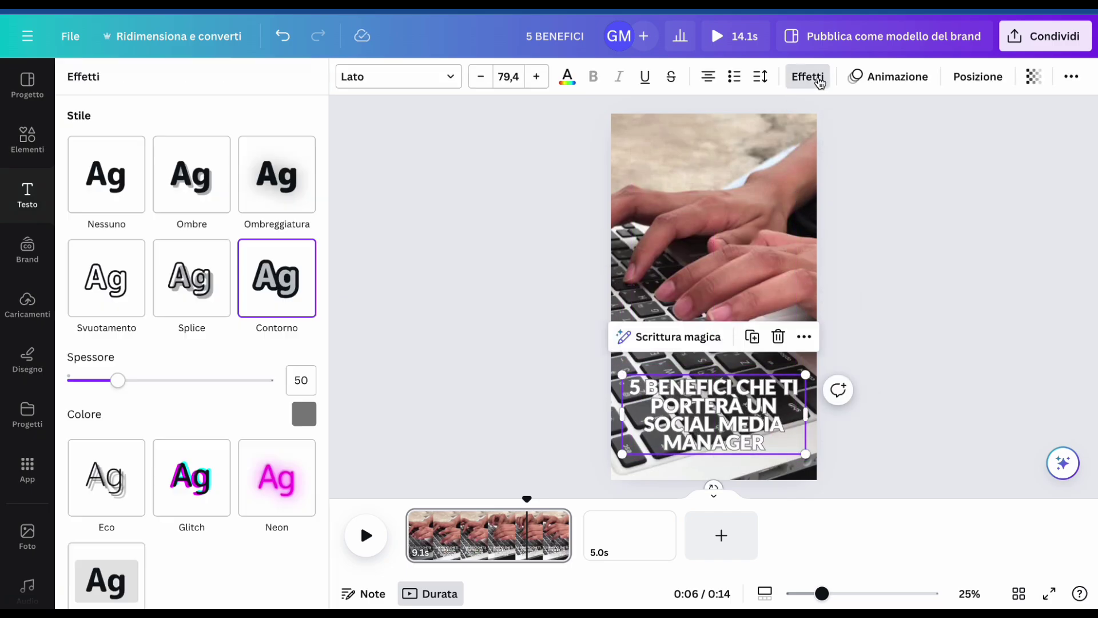
left_click_drag(745, 427, 745, 404)
left_click(888, 343)
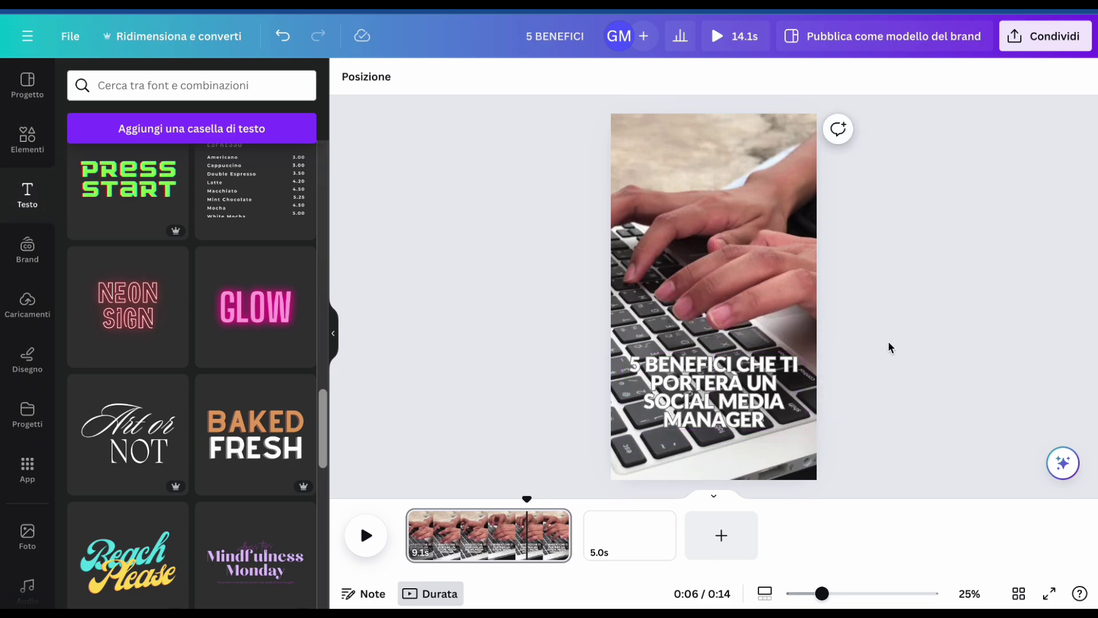
Step: Color the whole title text light blue from the default solid colors
left_click(712, 378)
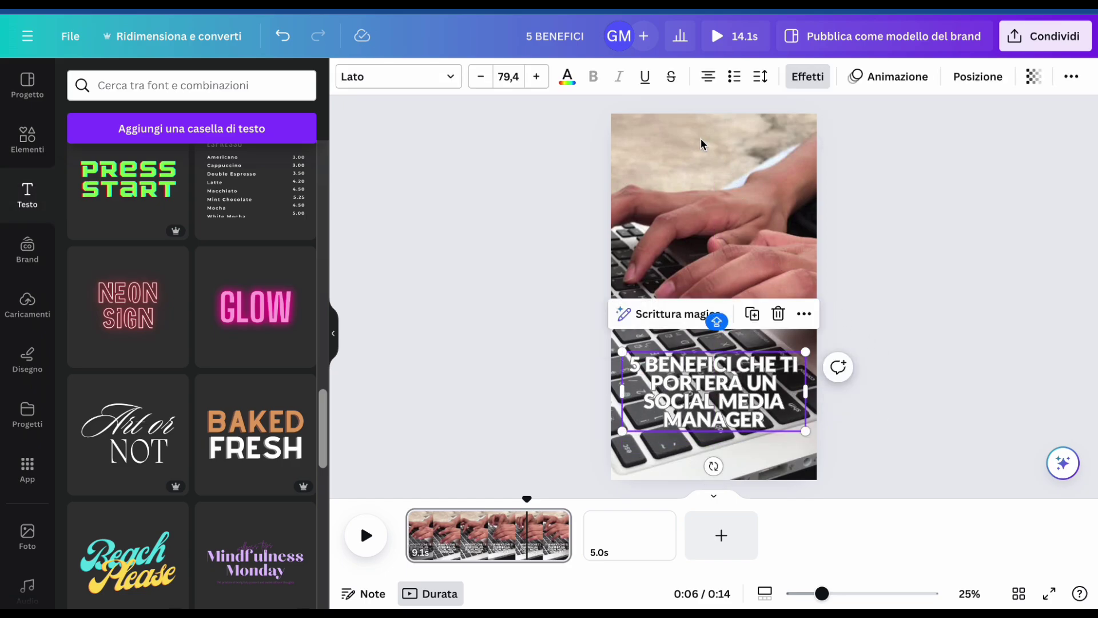
left_click(567, 78)
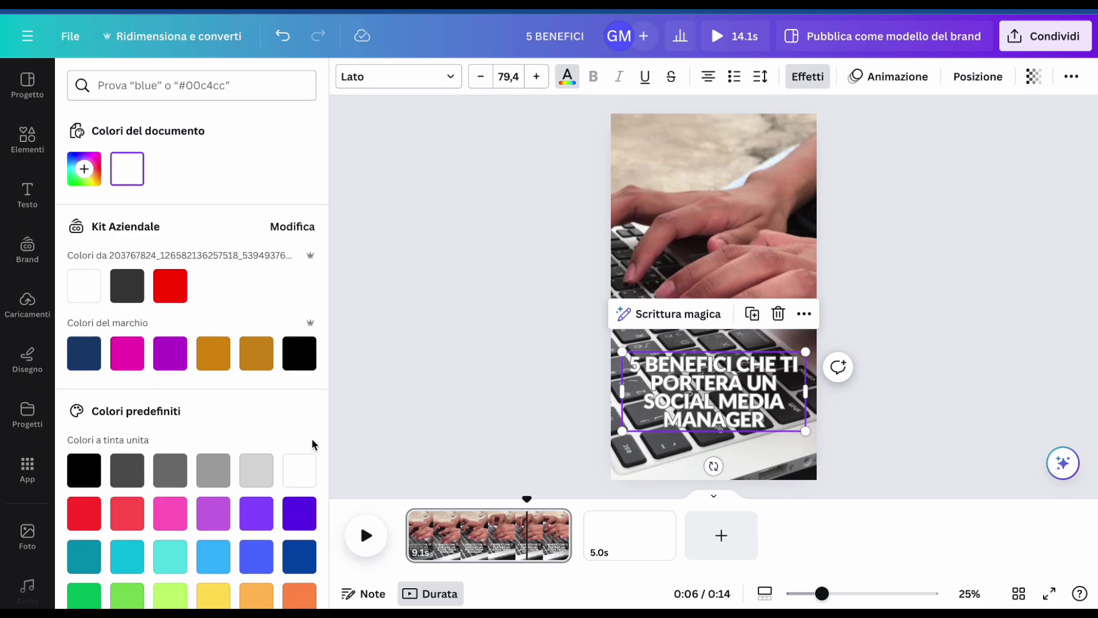
scroll(294, 466, "down", 1)
left_click(212, 493)
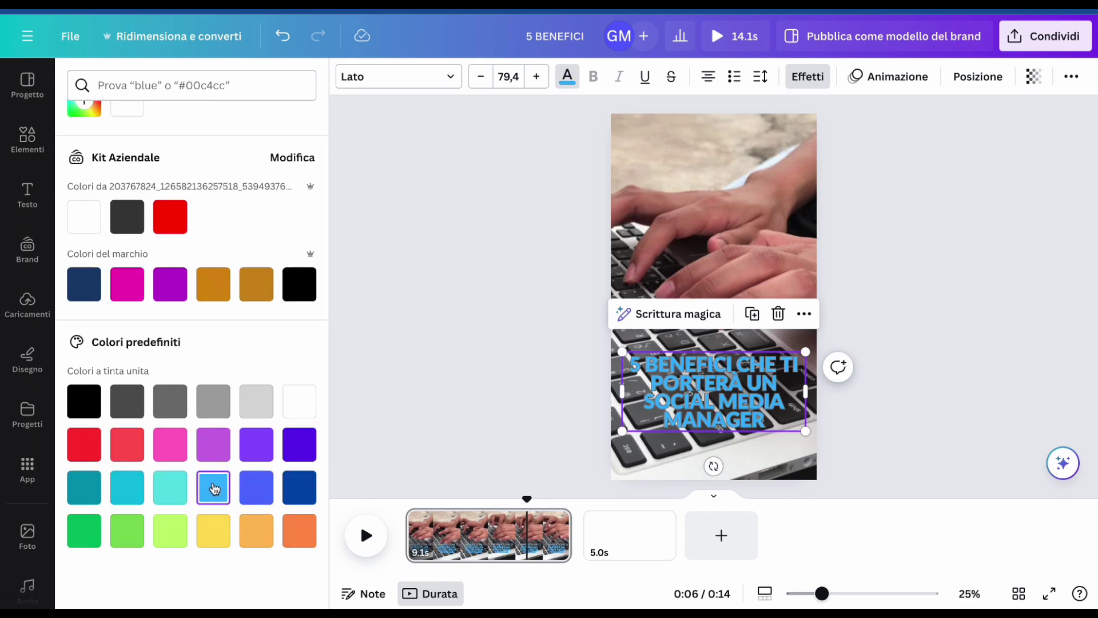
Step: Change the color of the title's Contorno outline to the brand black
left_click(806, 80)
left_click(303, 413)
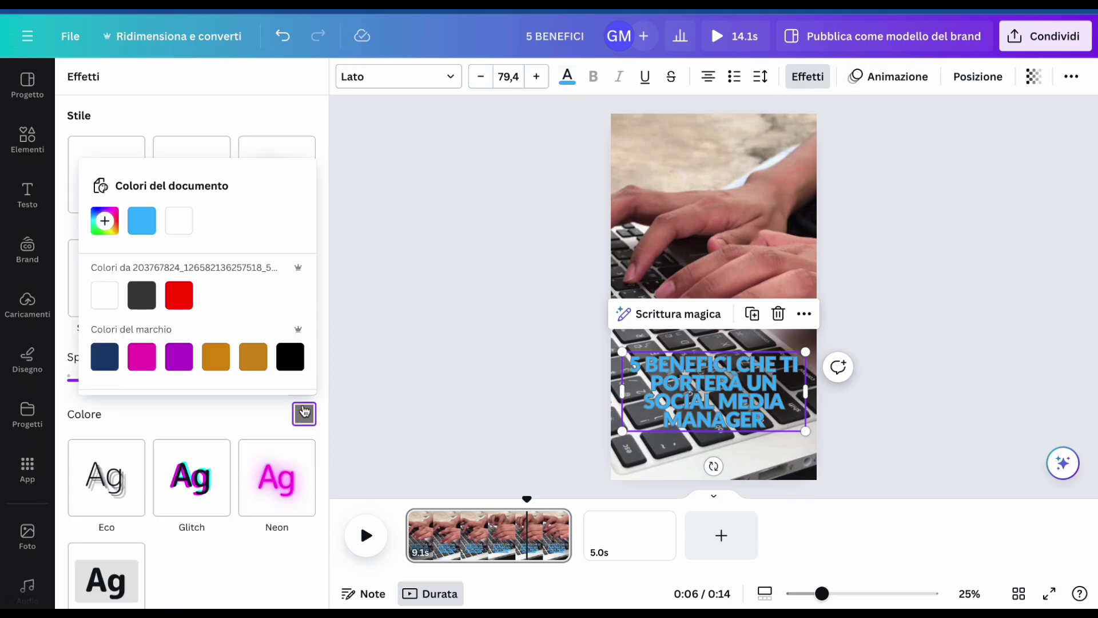
left_click(303, 364)
Step: Color only the words "5 BENEFICI CHE TI PORTERÀ UN" in the title white
left_click(675, 388)
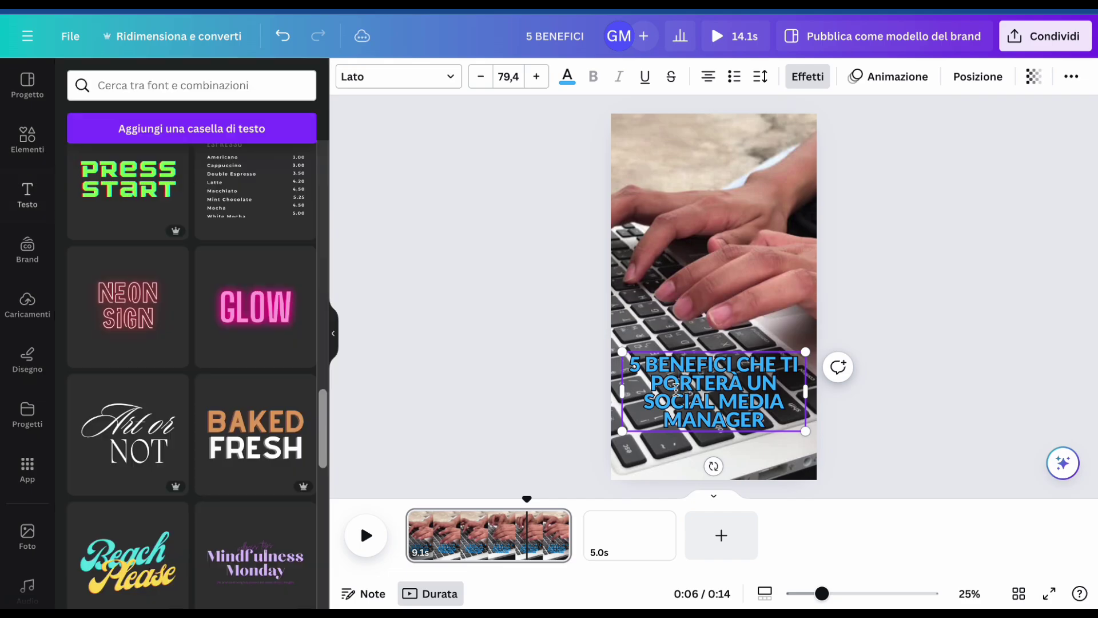
left_click_drag(633, 364, 766, 438)
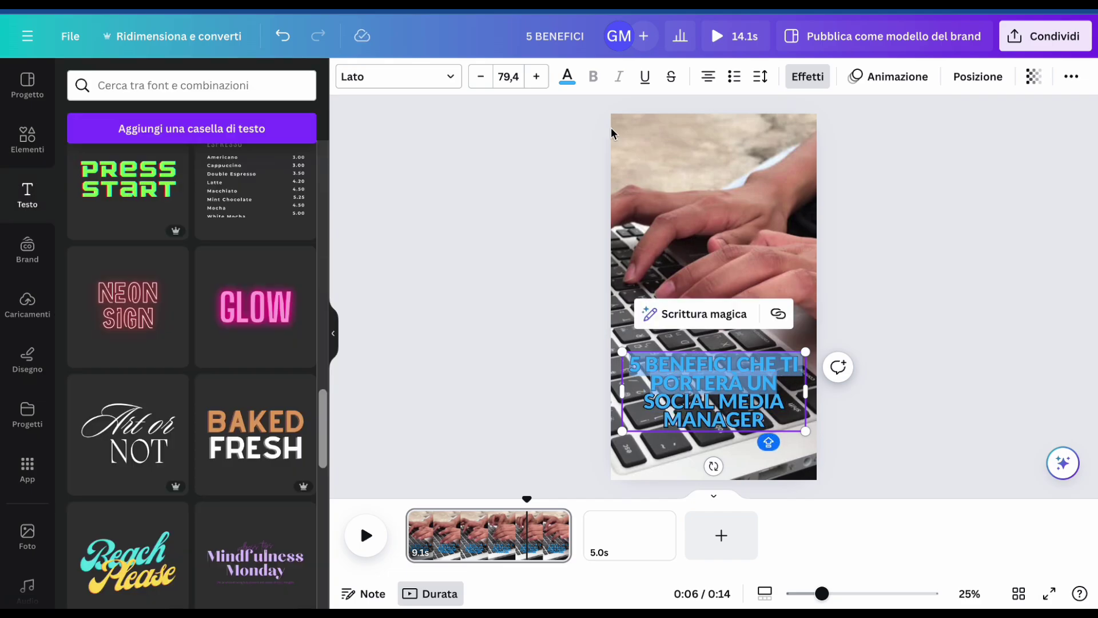
left_click(566, 81)
left_click(71, 301)
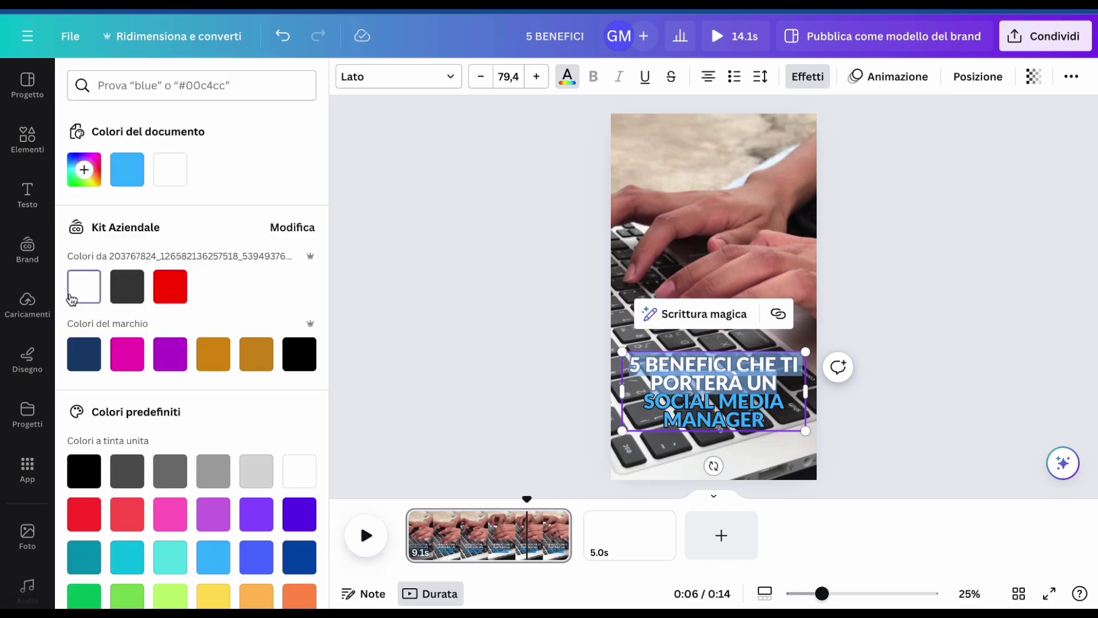
left_click(584, 313)
Step: Color only the words "SOCIAL MEDIA MANAGER" in the title light turquoise
left_click(770, 421)
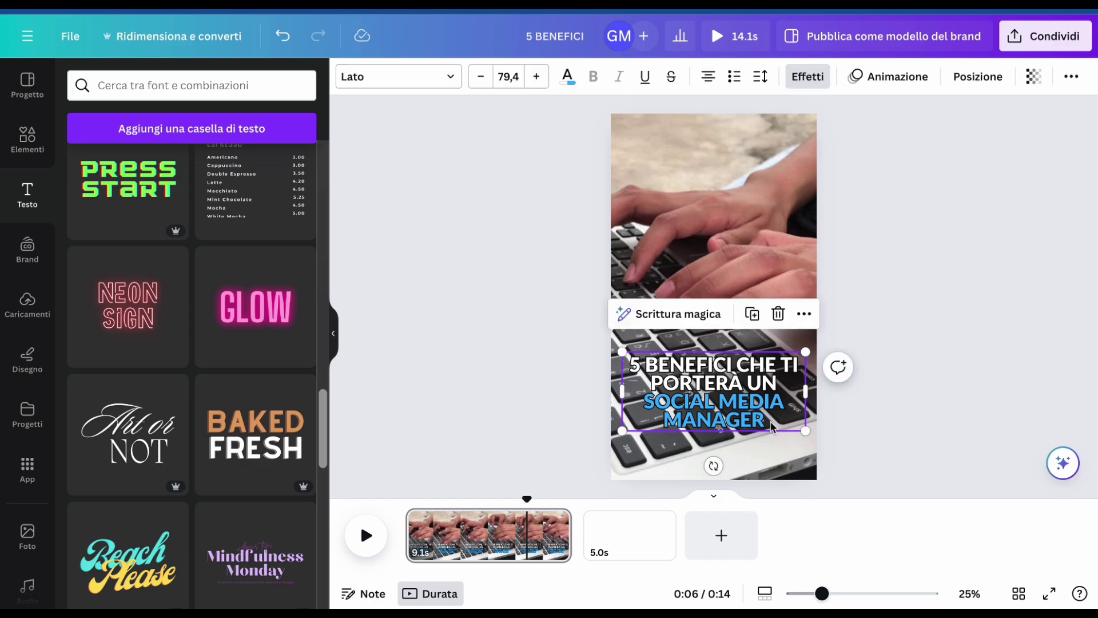
left_click_drag(770, 421, 636, 401)
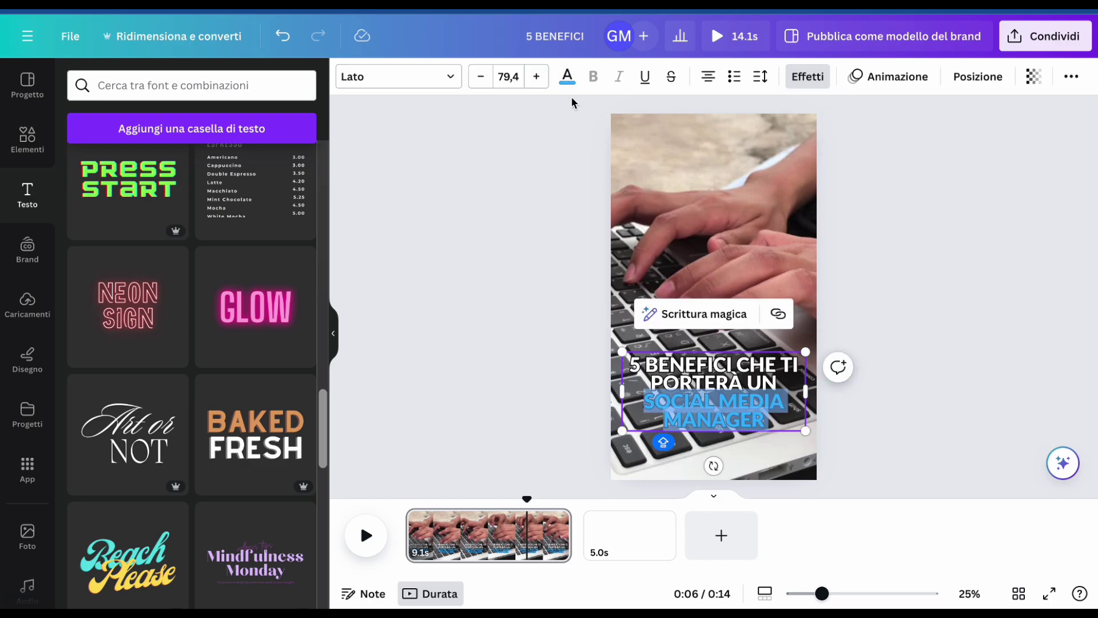
left_click(567, 76)
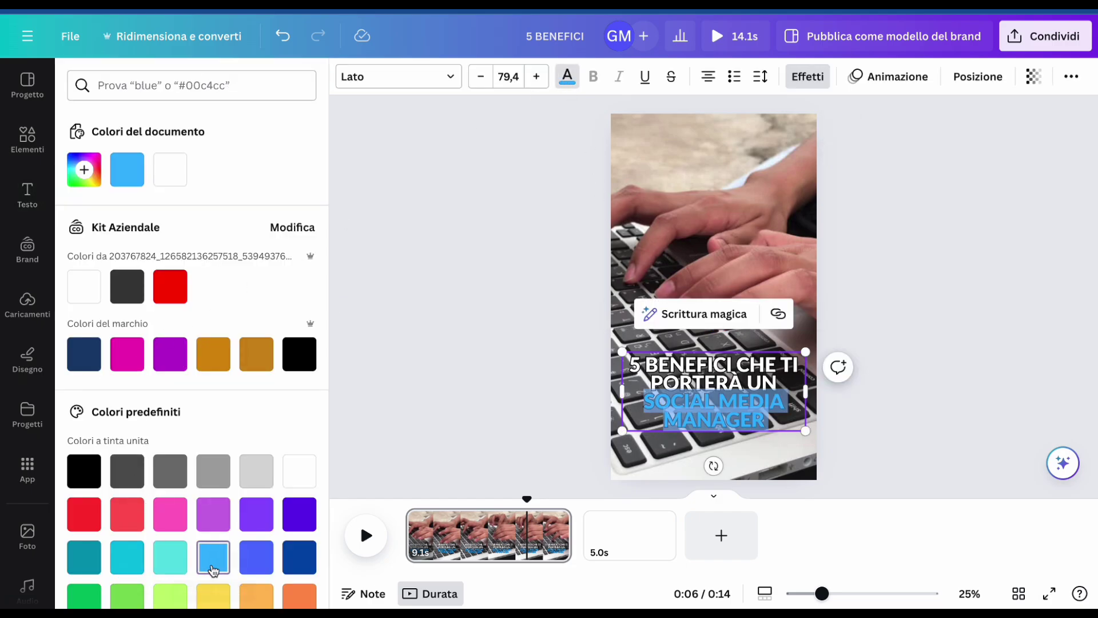
left_click(170, 557)
left_click(410, 474)
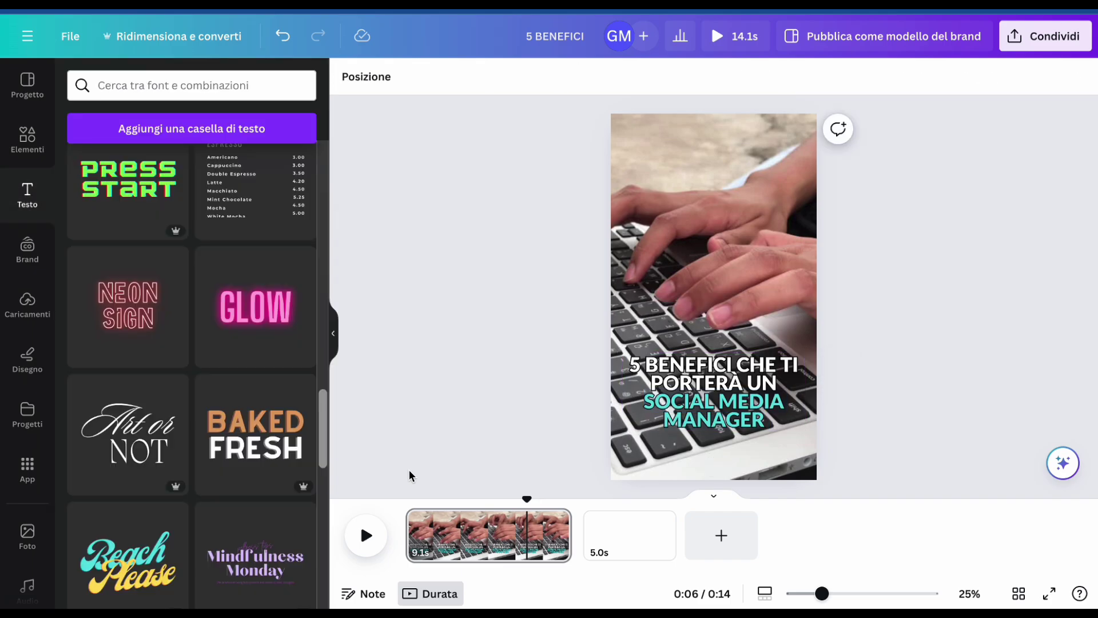
left_click(715, 311)
left_click(672, 408)
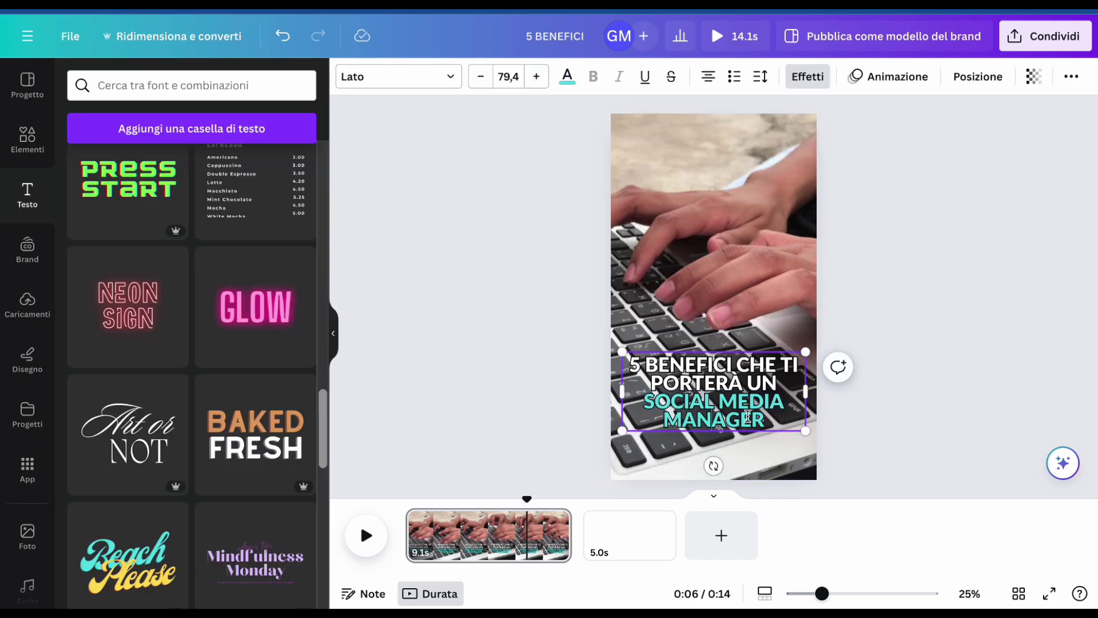
triple_click(672, 407)
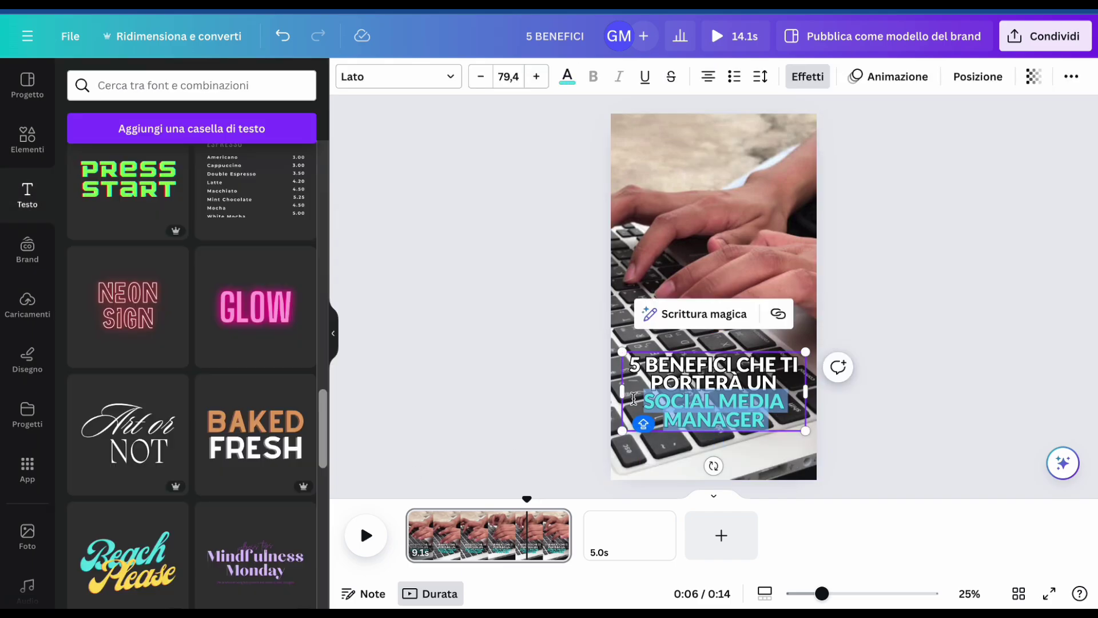
left_click(843, 150)
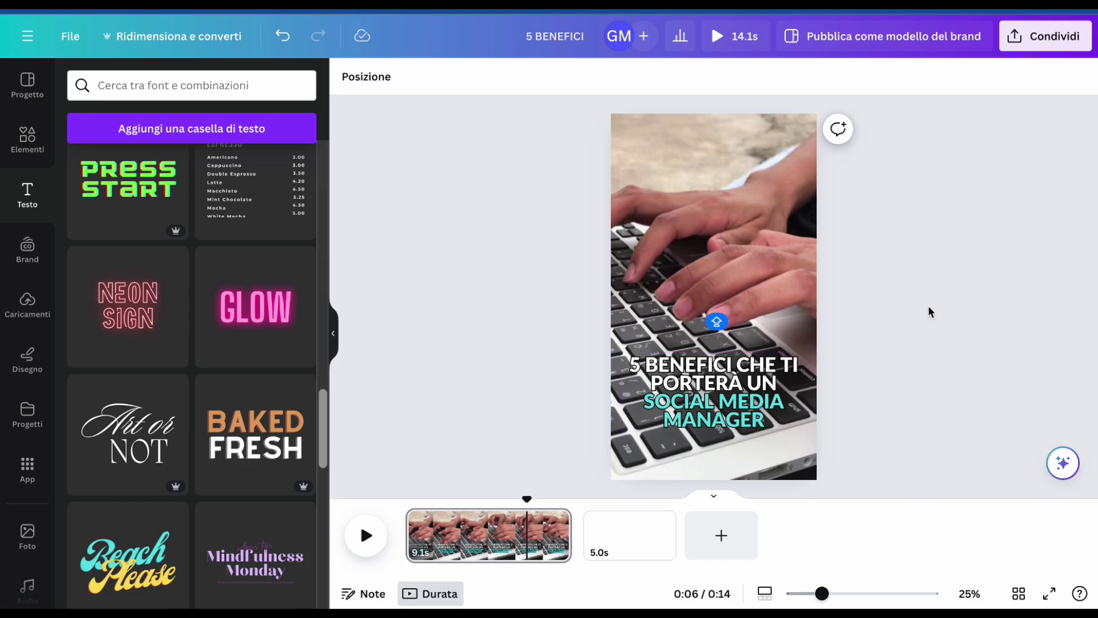
Step: Shorten the first page to 5.8 s and apply the Macchina da scrivere animation to its title text
left_click_drag(561, 541, 504, 542)
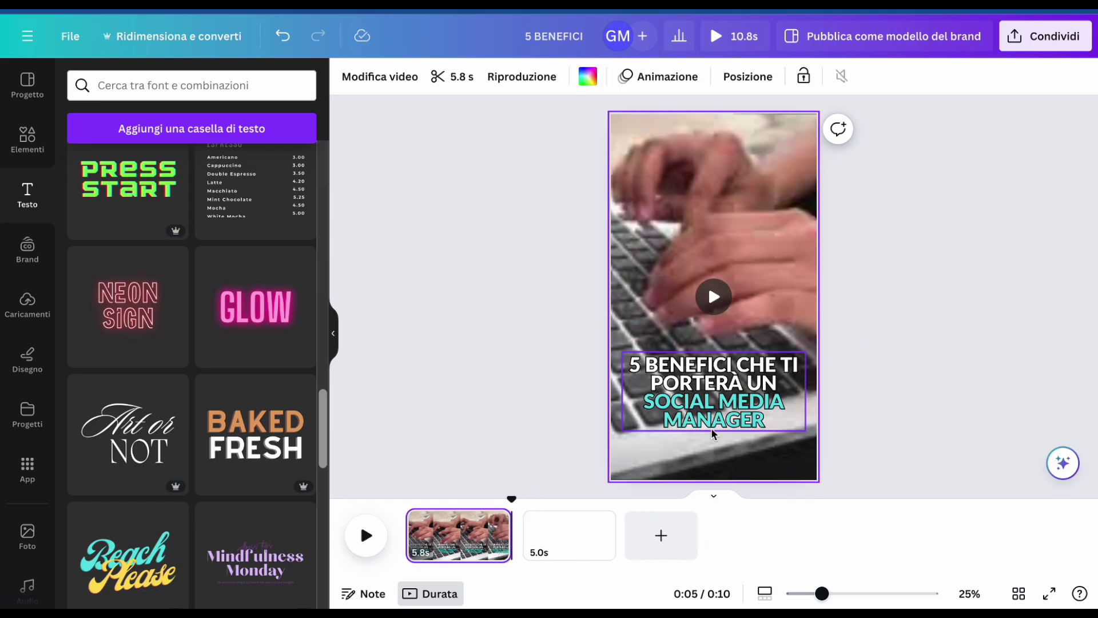
left_click(712, 433)
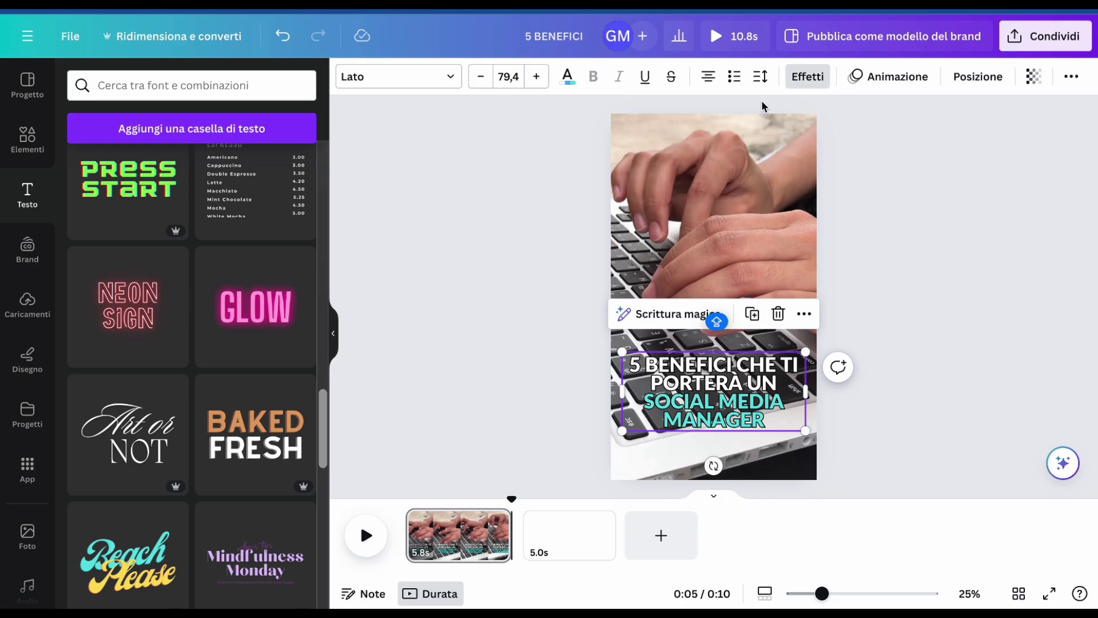
left_click(889, 86)
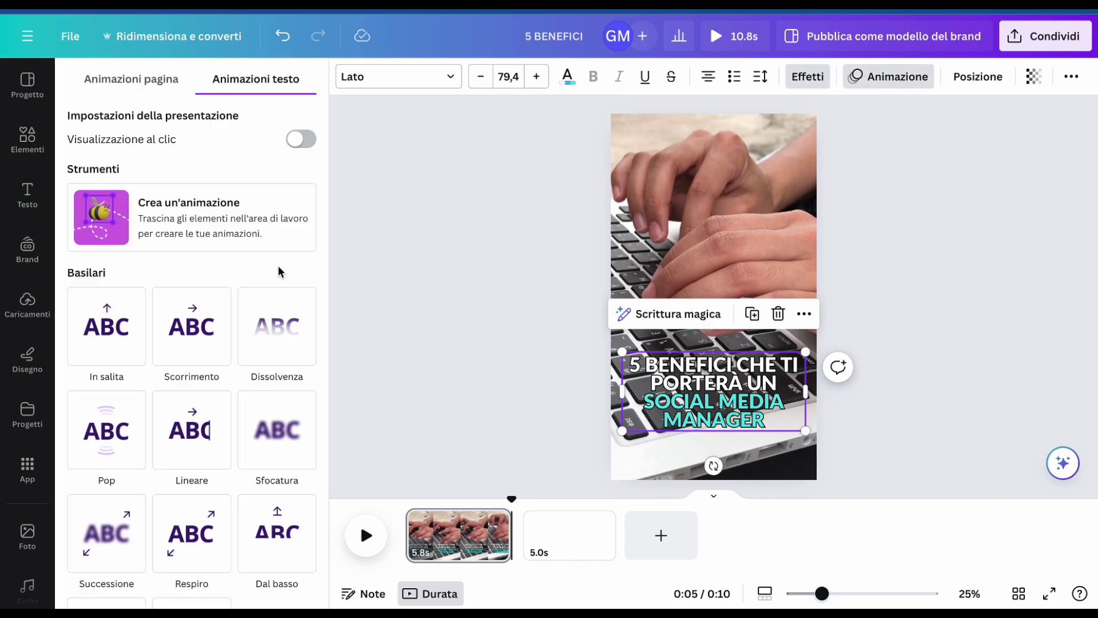
scroll(278, 272, "down", 8)
left_click(114, 320)
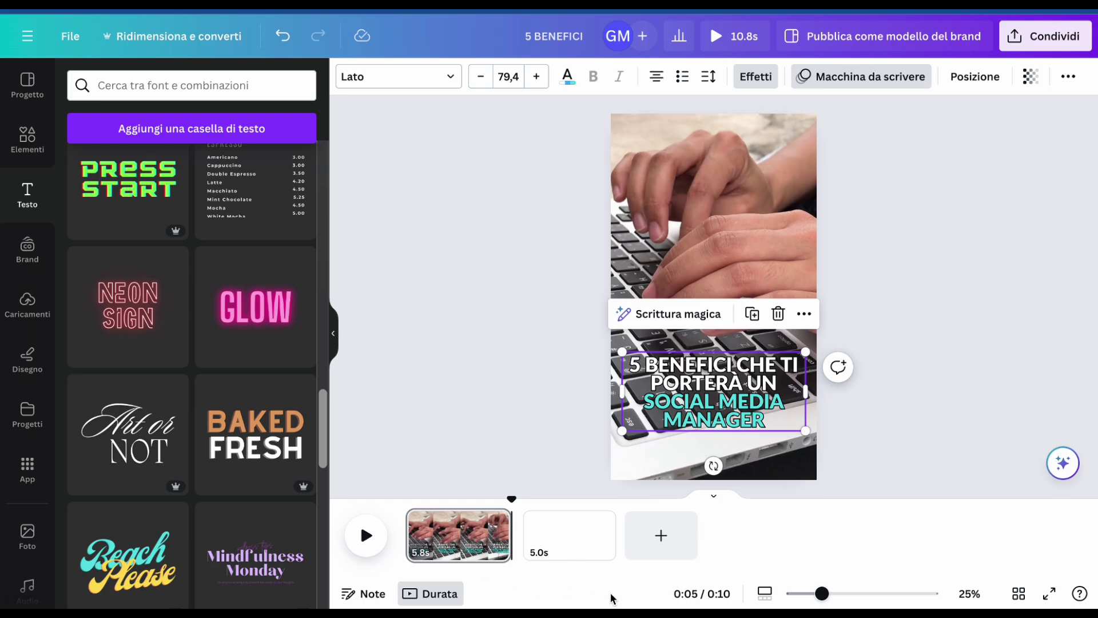
Step: Add the 8.0 s clip of the blonde woman at a laptop to the second page and set it as the background
left_click(555, 552)
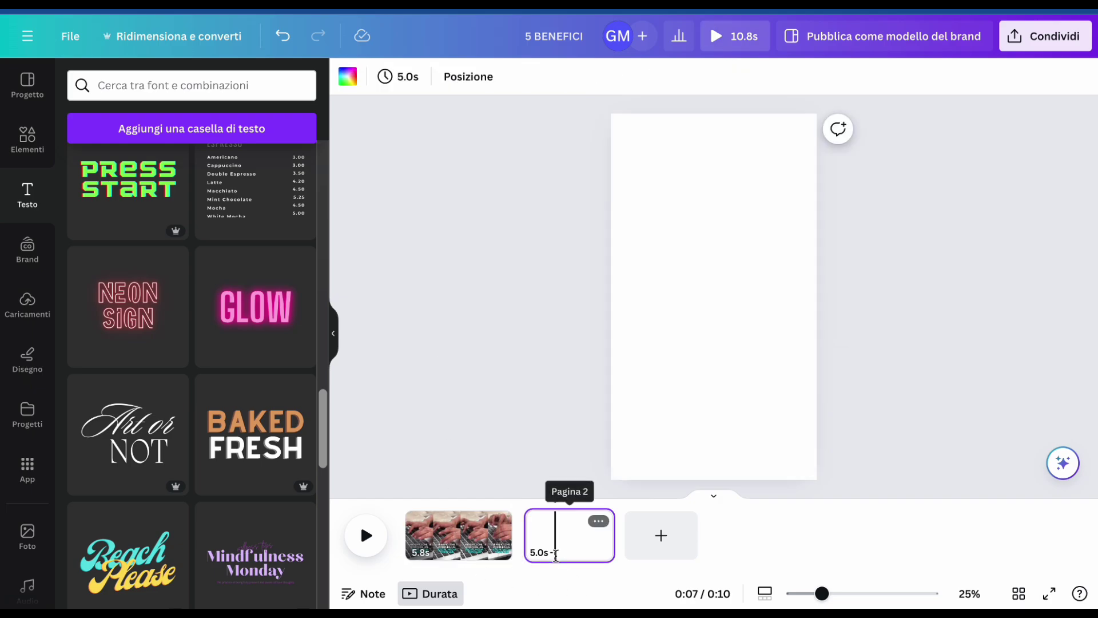
left_click(485, 552)
left_click(575, 550)
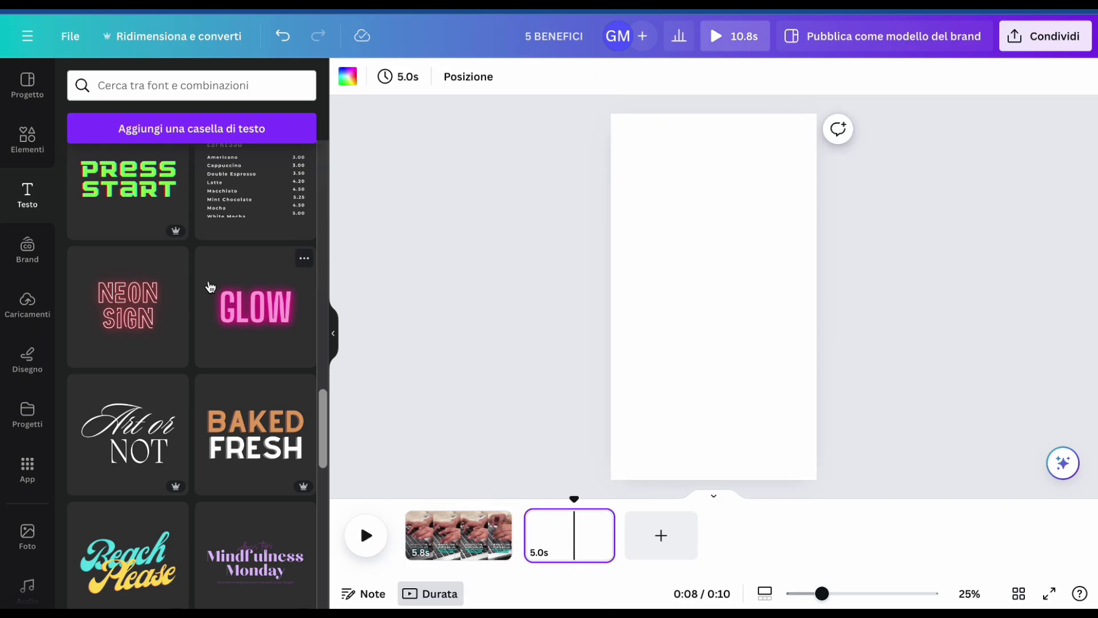
scroll(210, 286, "up", 10)
scroll(209, 285, "up", 4)
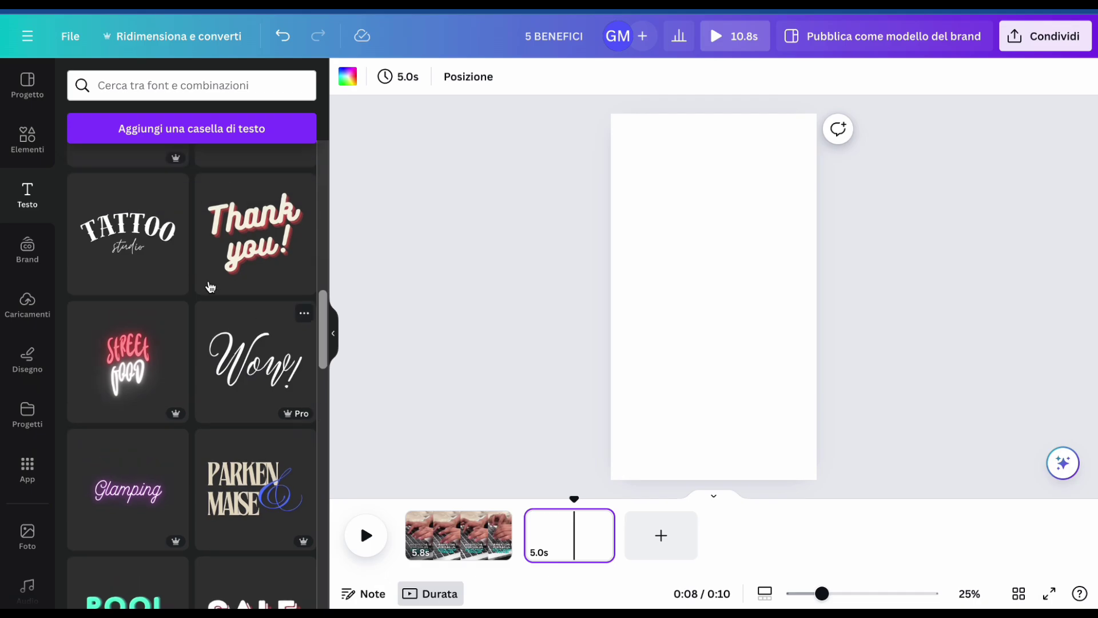
scroll(29, 515, "down", 4)
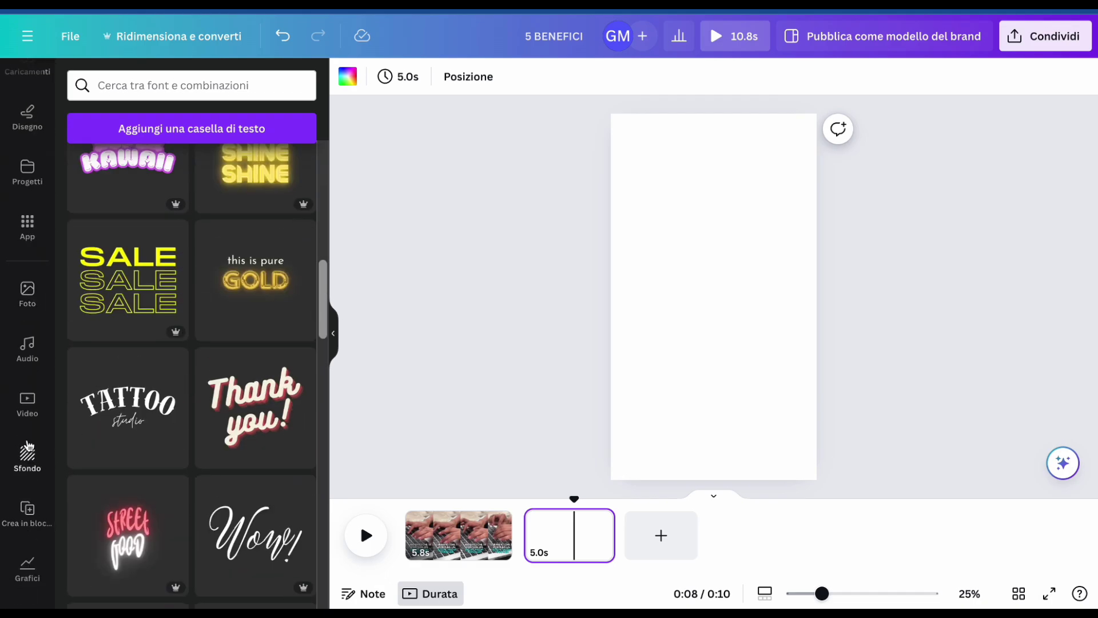
left_click(28, 403)
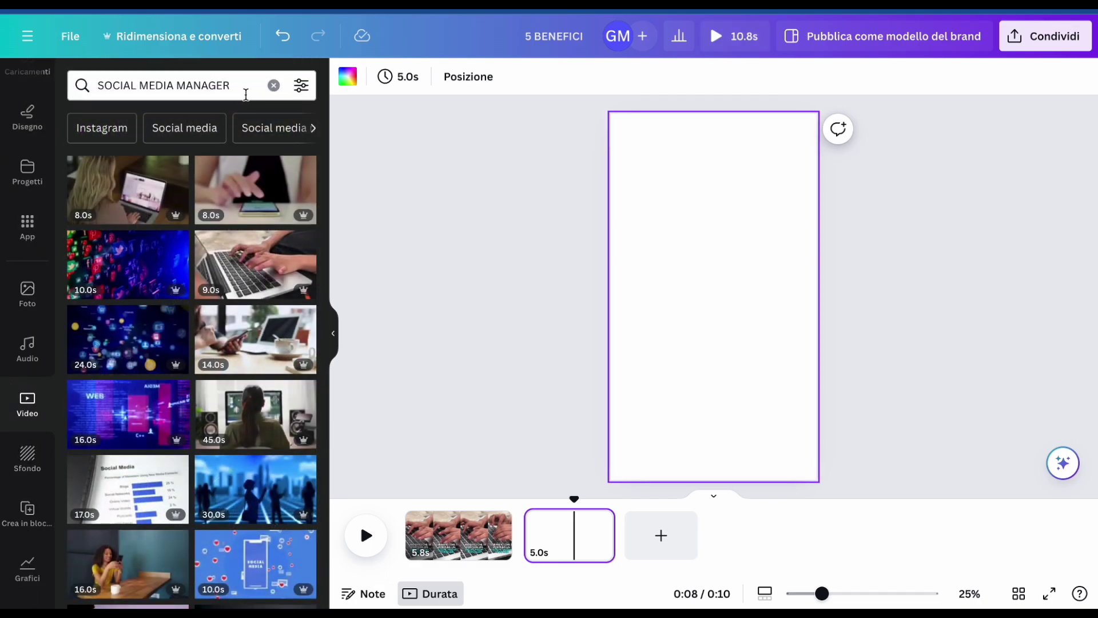
left_click(128, 189)
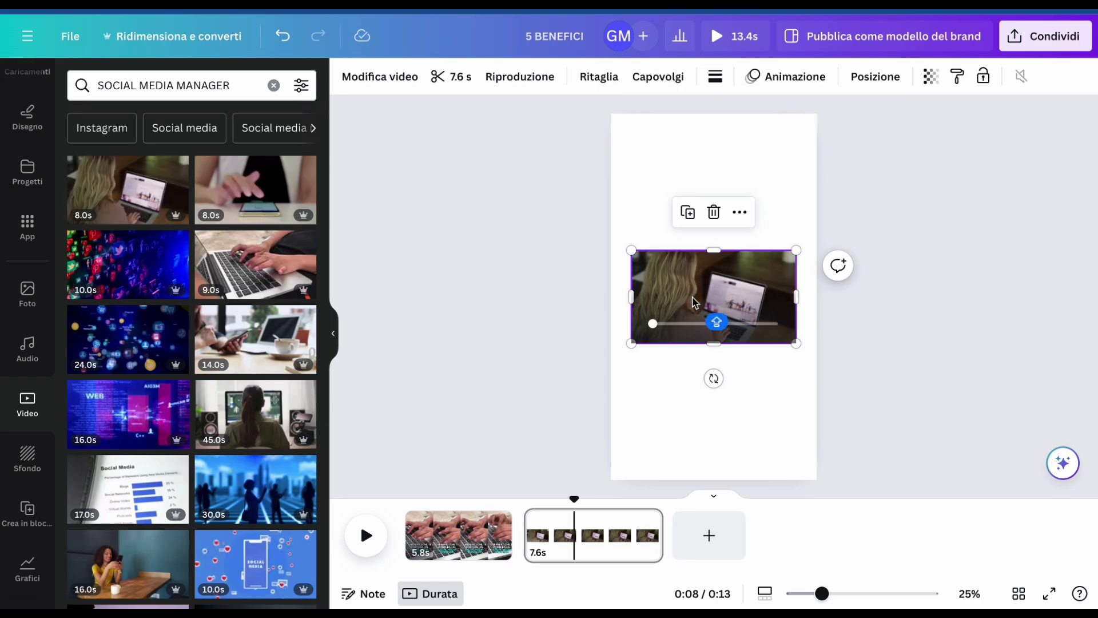
right_click(692, 301)
left_click(767, 552)
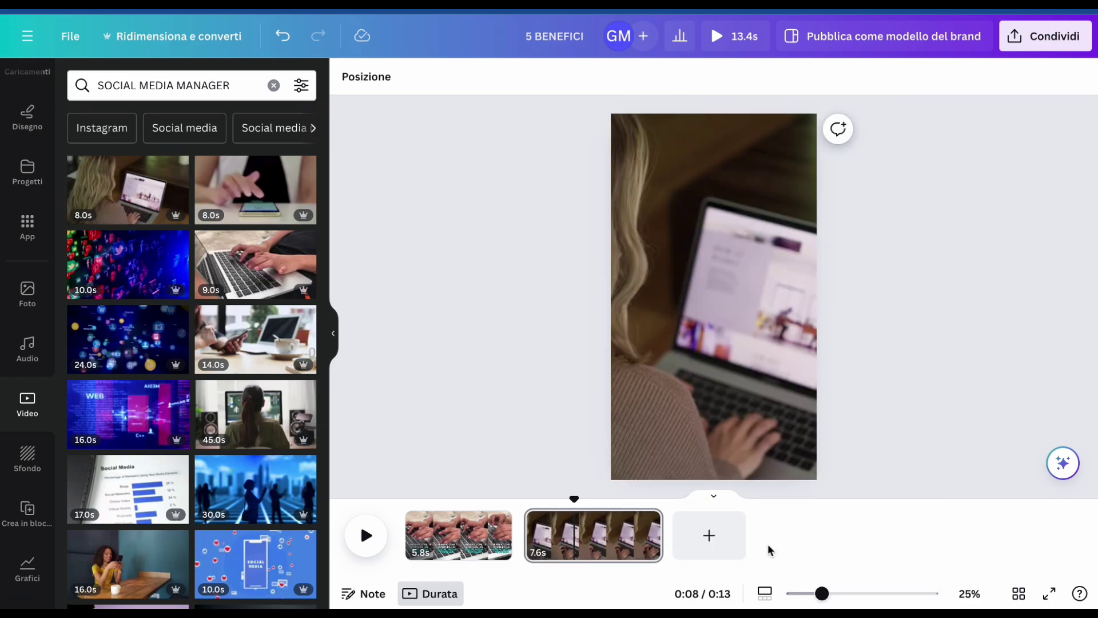
Step: Reposition the background video within the second page so that more of the woman's hair and shoulder shows
double_click(729, 386)
left_click_drag(727, 380, 765, 380)
left_click(398, 361)
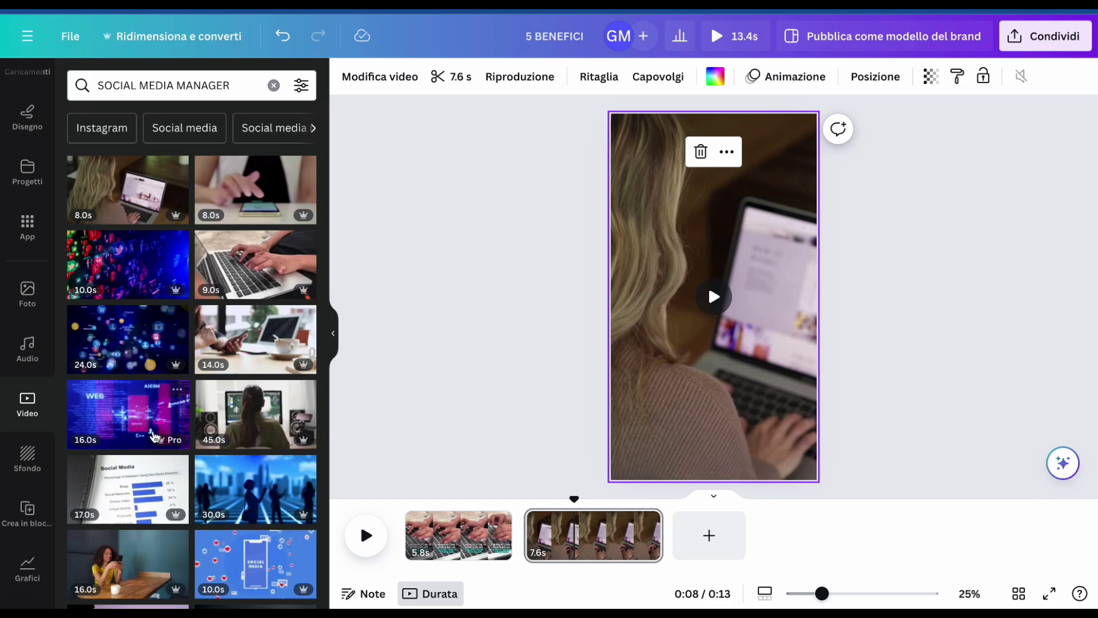
Step: Add the "Wow!" text combination to the second page and change its font to Lato
scroll(31, 428, "up", 4)
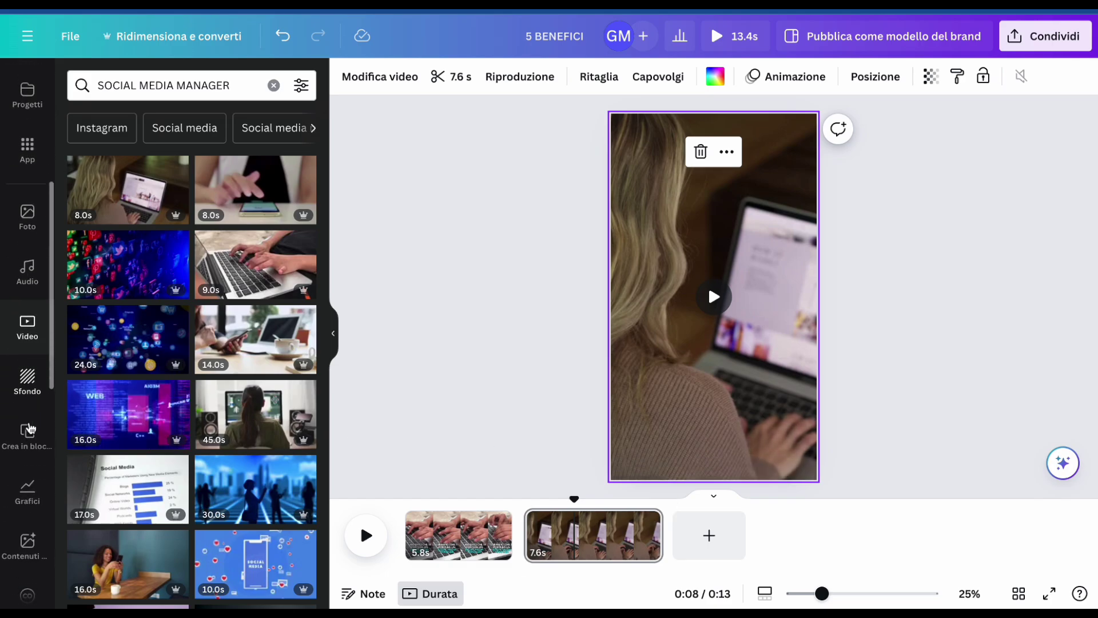
left_click(43, 179)
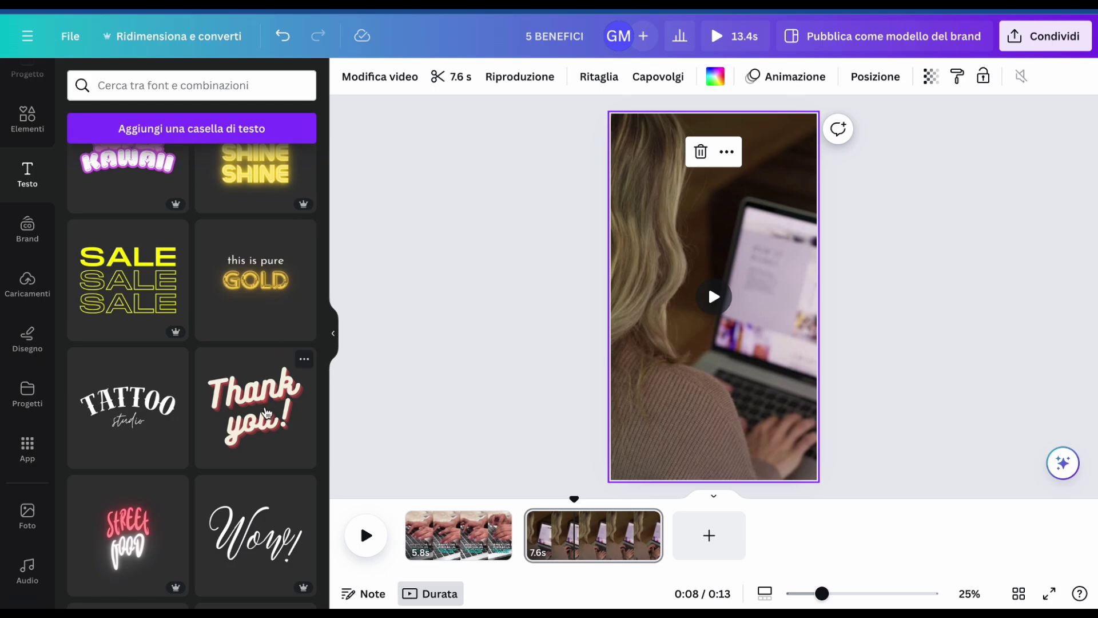
scroll(260, 258, "down", 4)
mouse_move(653, 332)
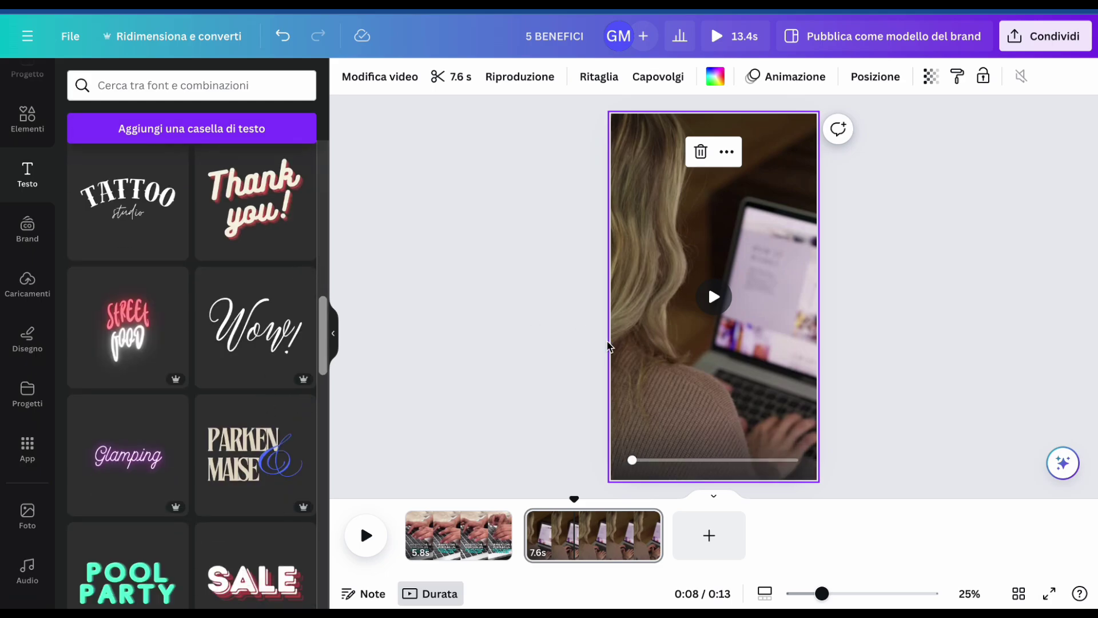
left_click(255, 326)
double_click(731, 305)
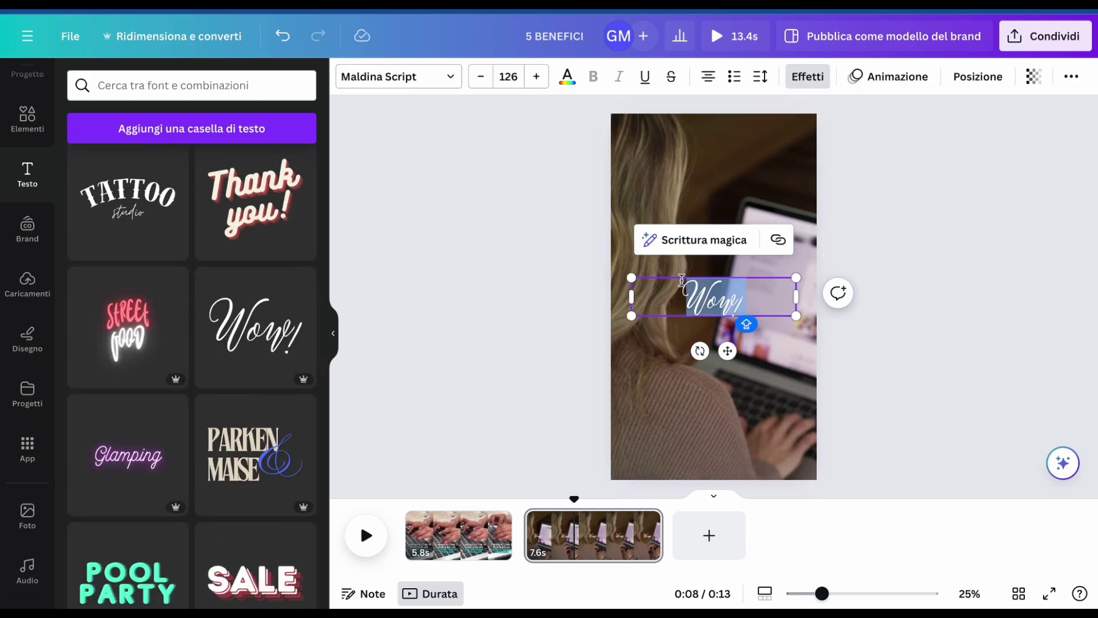
left_click(422, 86)
left_click(206, 231)
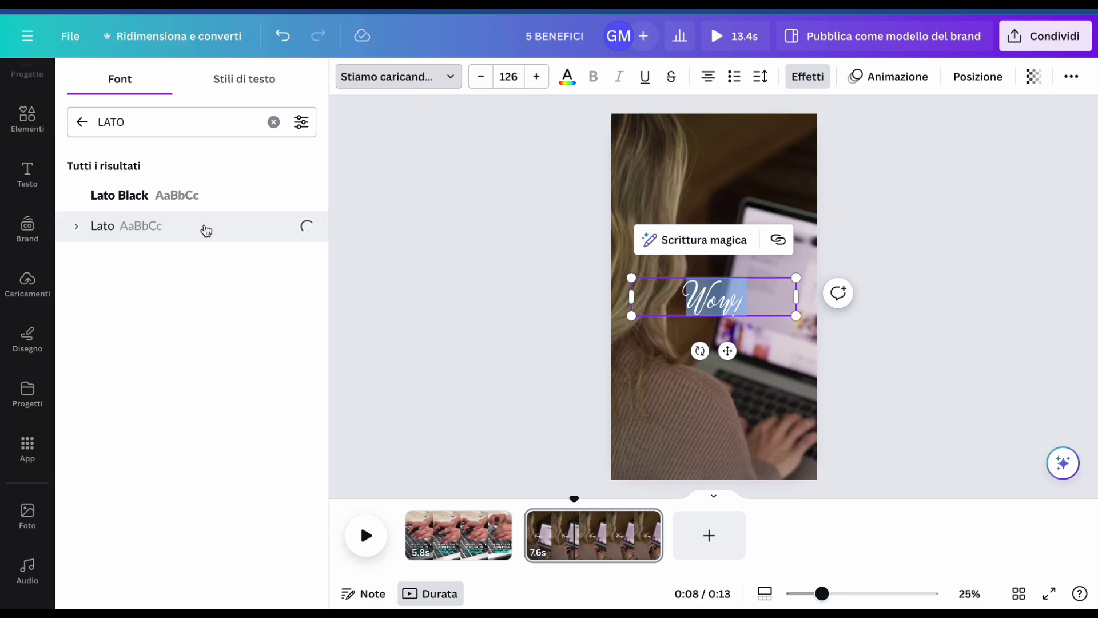
Step: Move the Lato "Wow!" text to the lower part of the page and delete the copy in Maldina Script
left_click(799, 345)
left_click(711, 294)
left_click_drag(711, 294, 711, 373)
left_click(745, 286)
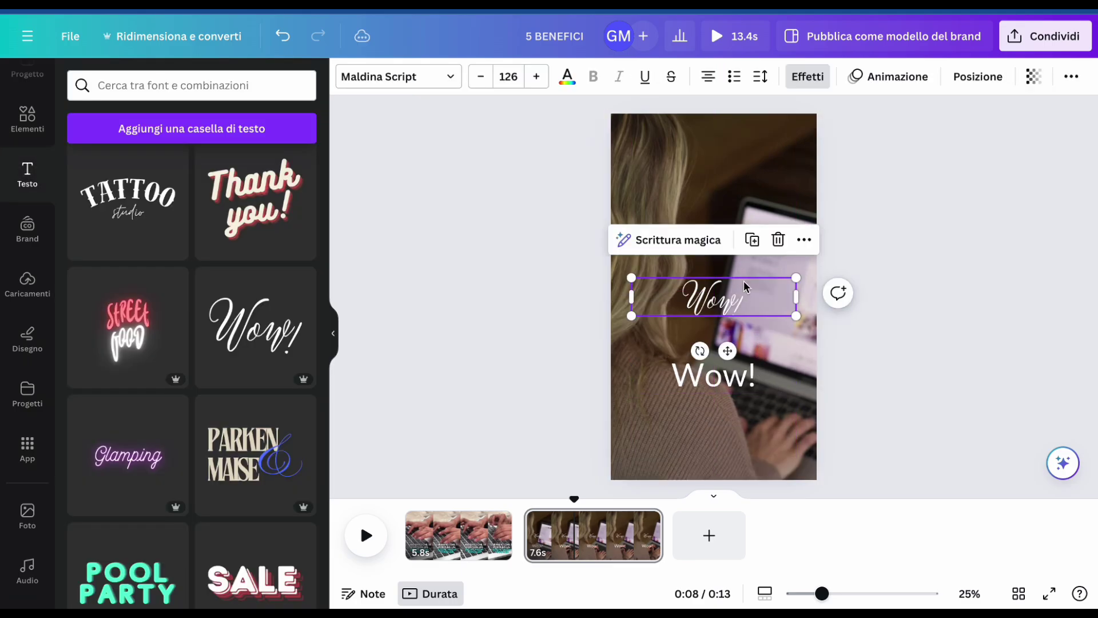
key("Delete")
Step: Look through the options available for the "Wow!" text box, including page alignment, locking and extra formatting
left_click(723, 373)
left_click(724, 373)
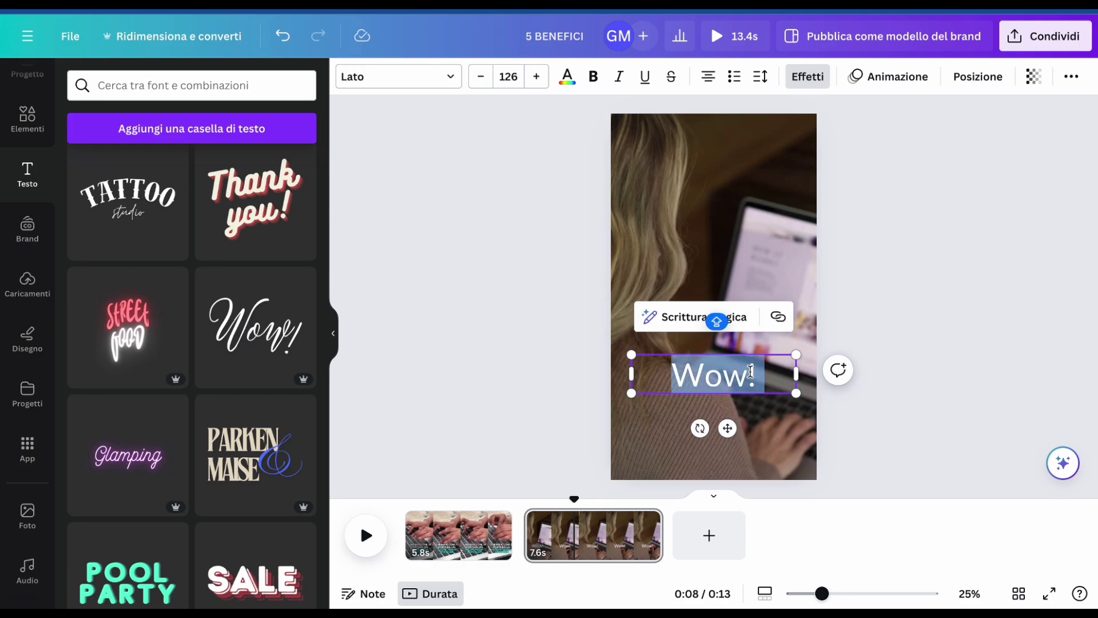
left_click(773, 377)
right_click(773, 377)
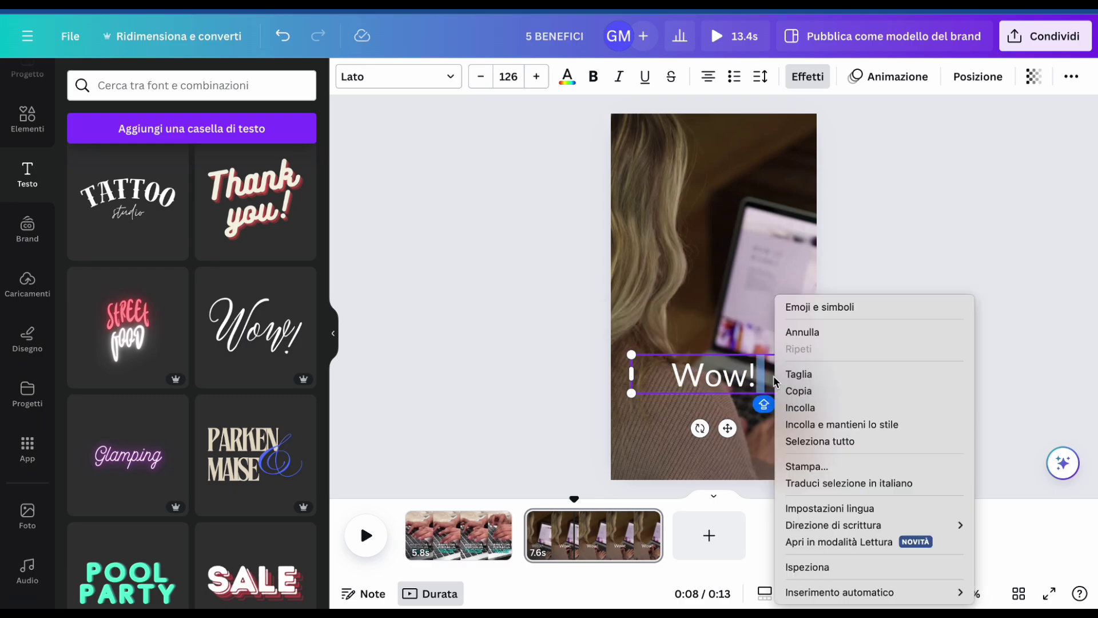
left_click(869, 235)
left_click(869, 235)
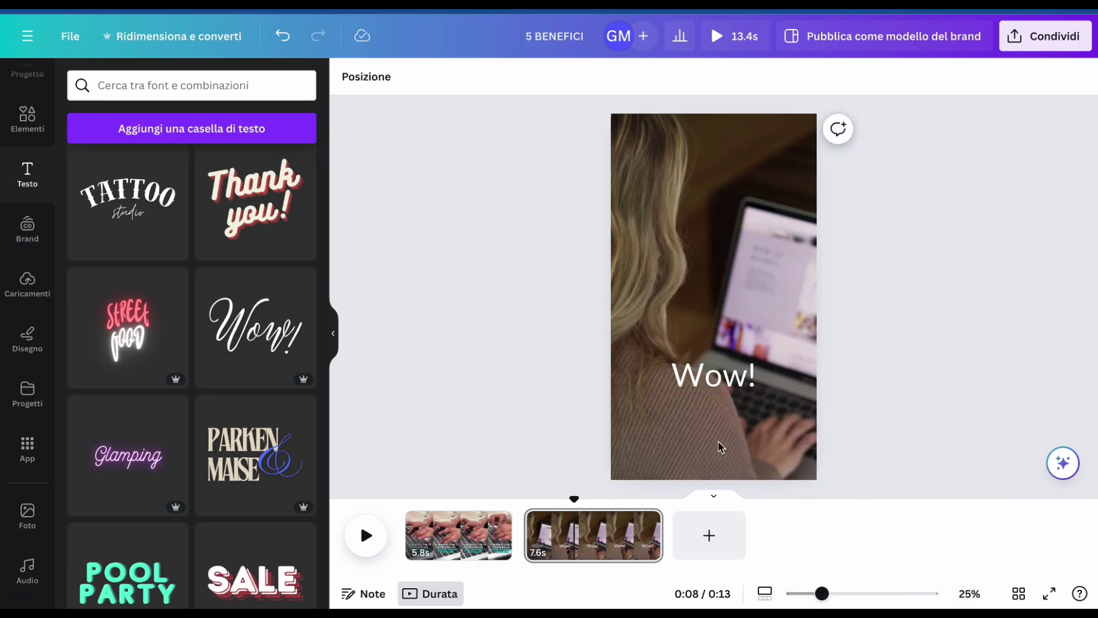
right_click(736, 382)
mouse_move(736, 382)
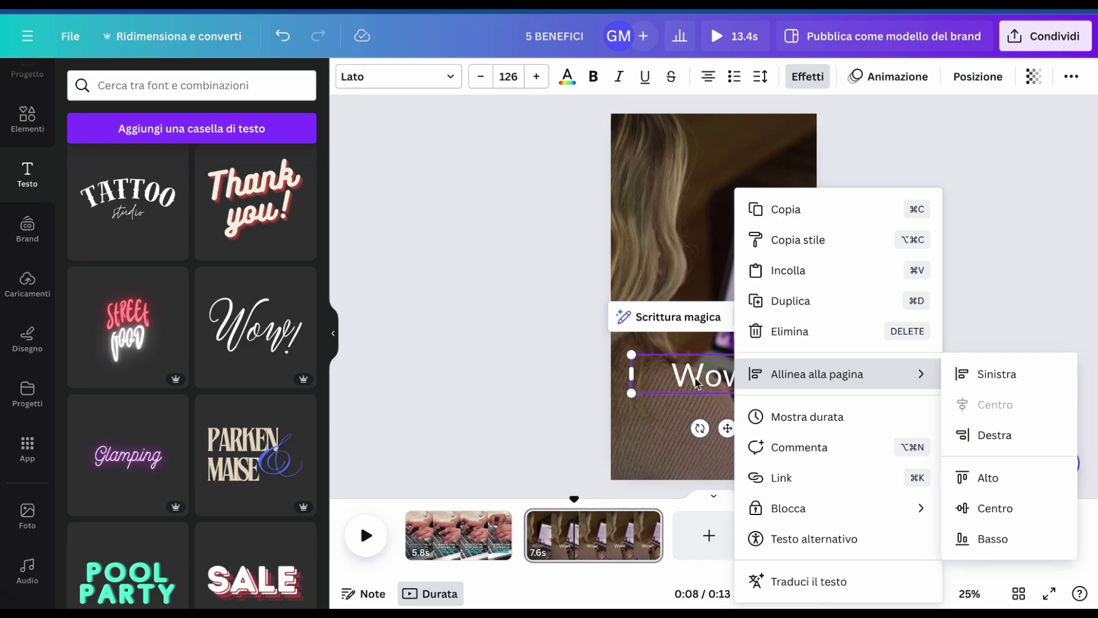
mouse_move(825, 520)
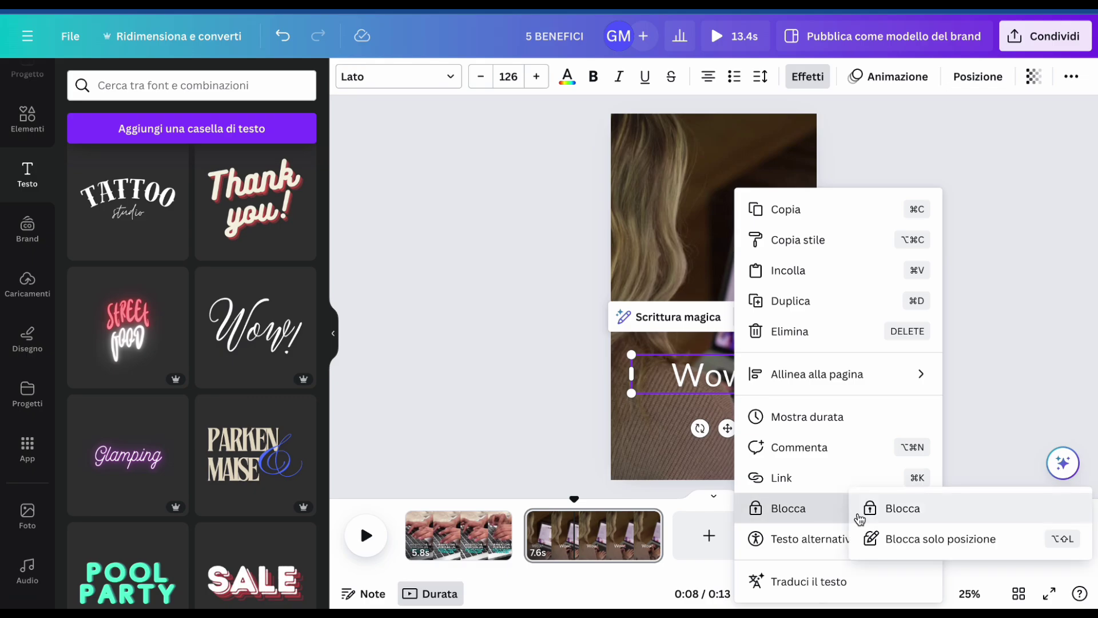
left_click(990, 355)
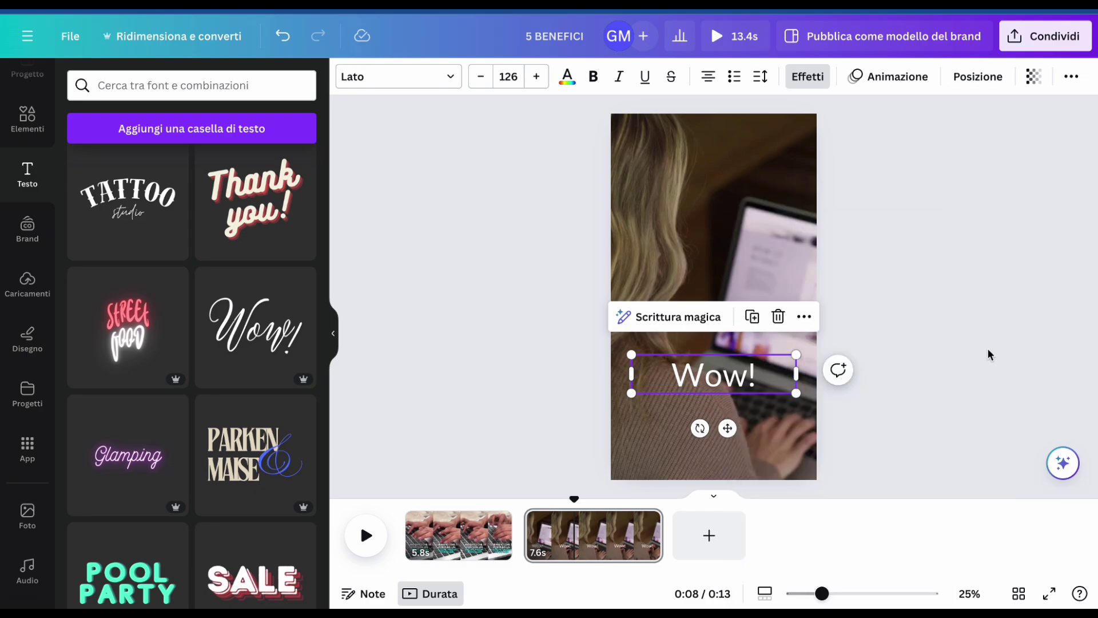
left_click(806, 317)
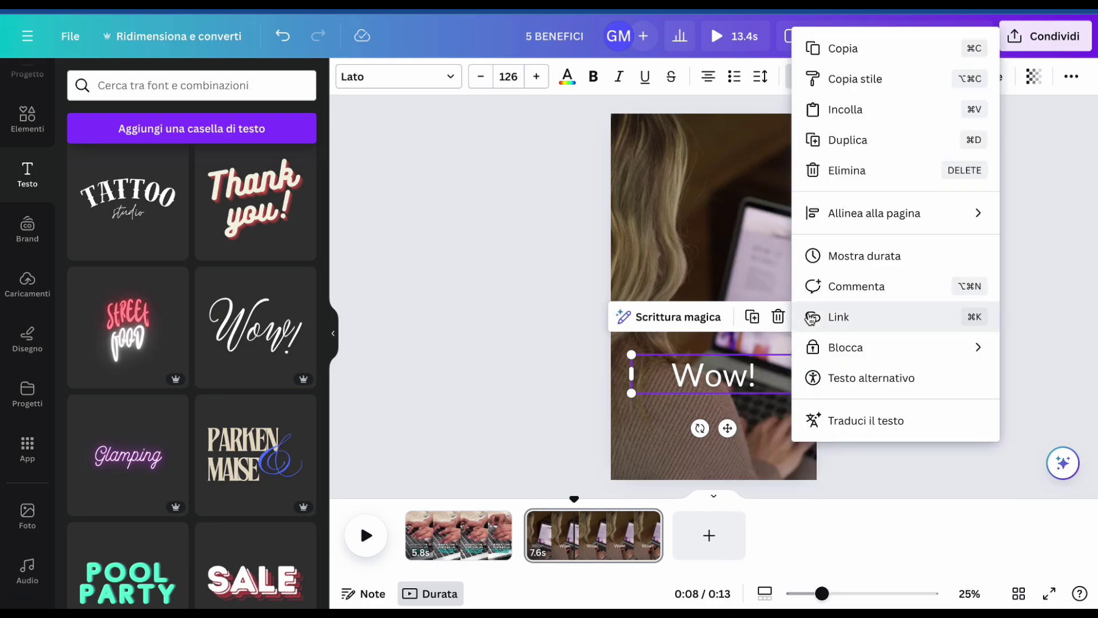
left_click(491, 307)
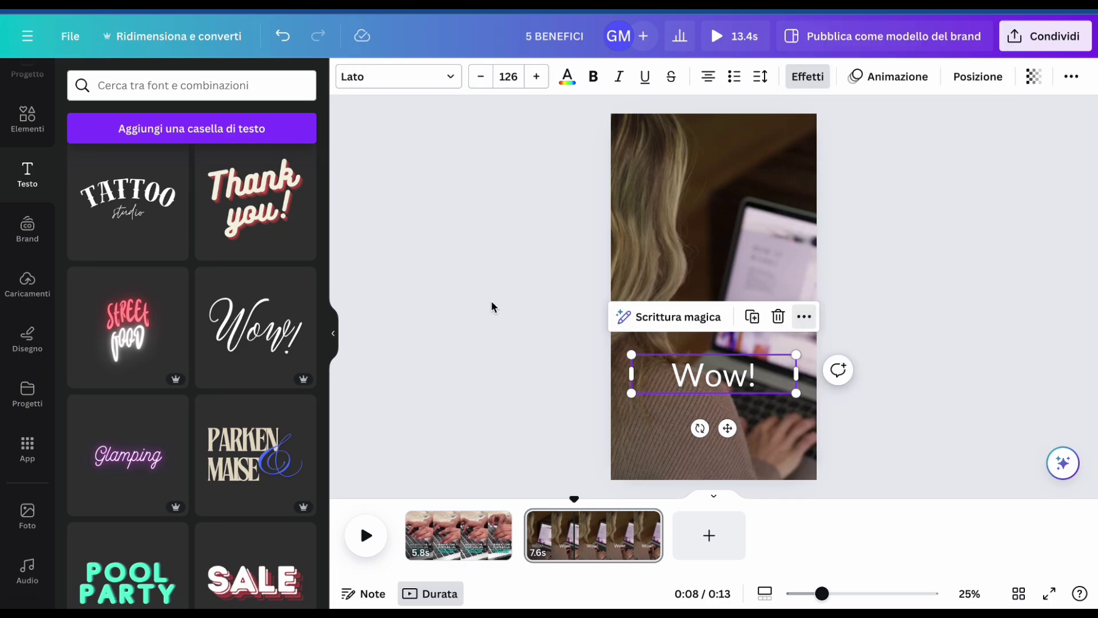
right_click(751, 383)
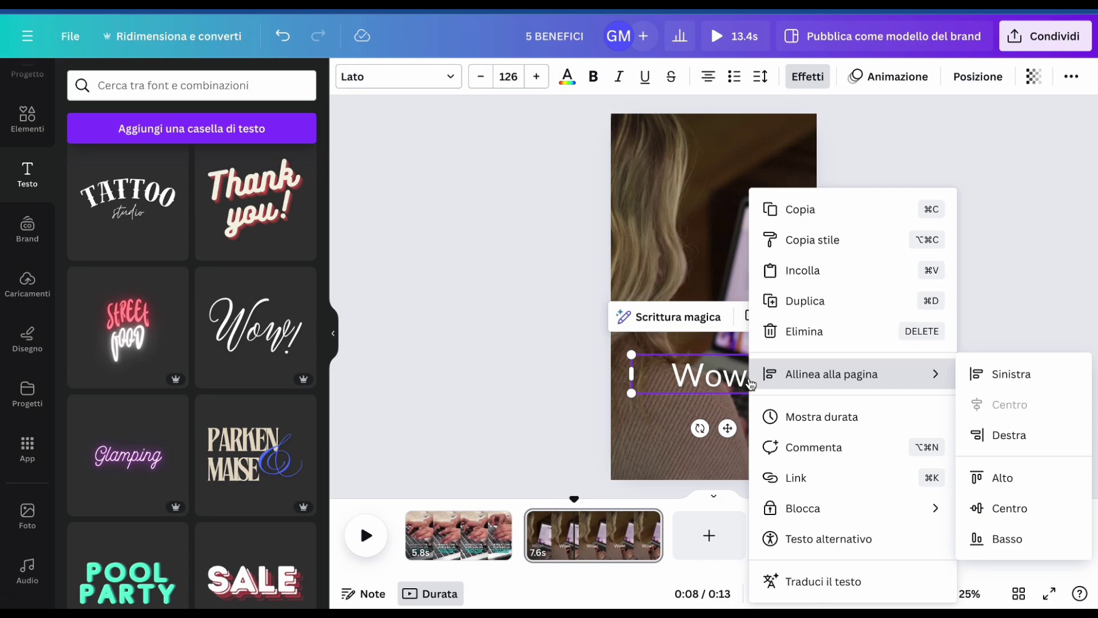
left_click(514, 286)
left_click(678, 378)
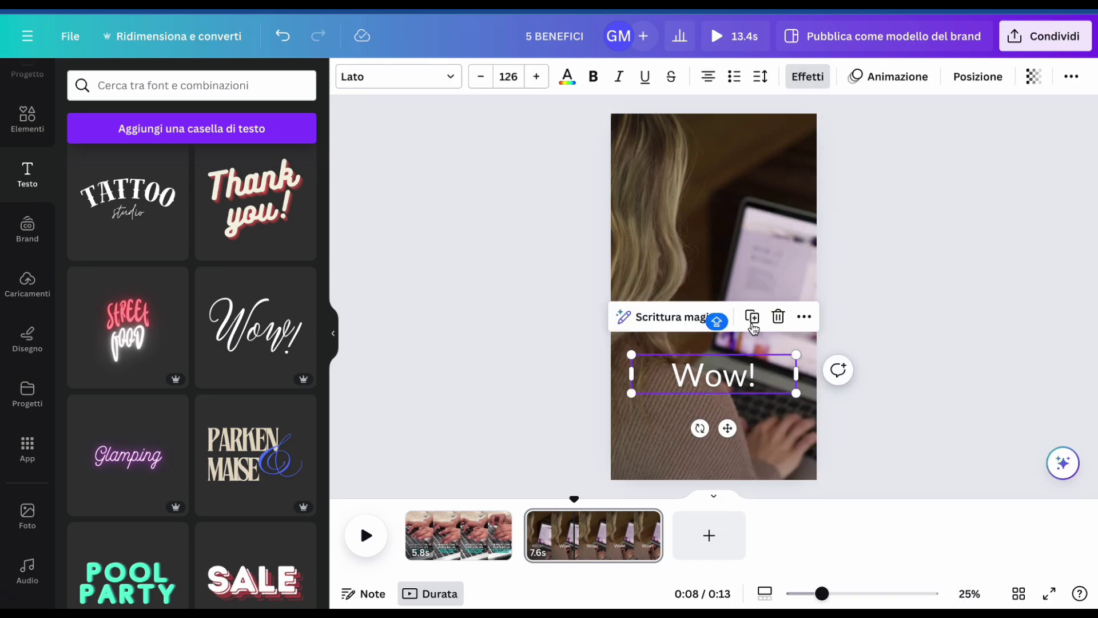
double_click(658, 362)
left_click(1067, 78)
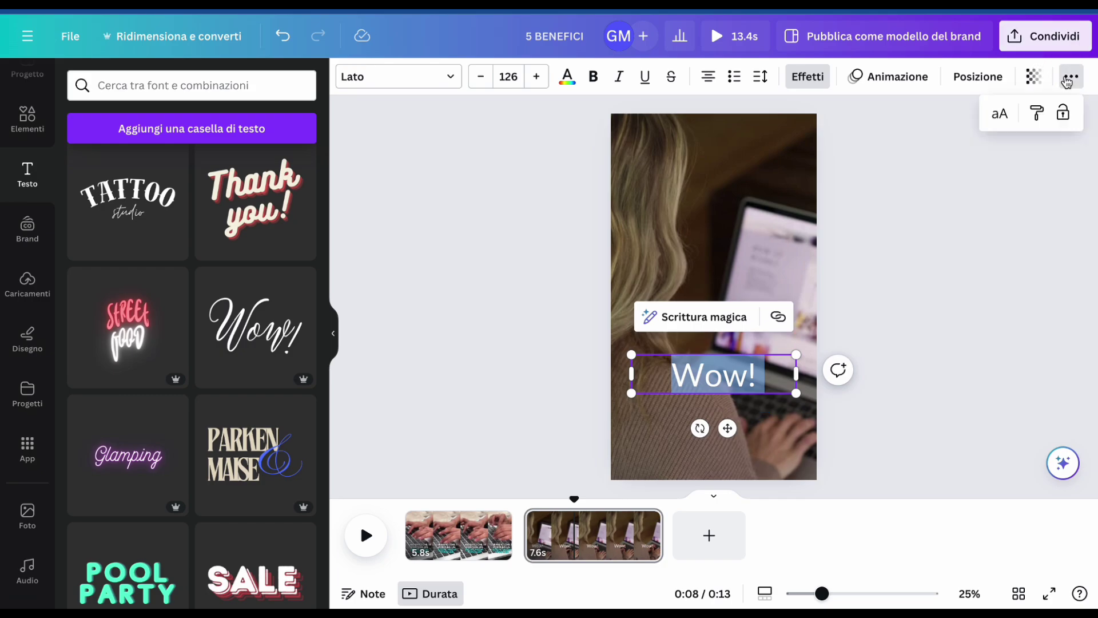
key("Escape")
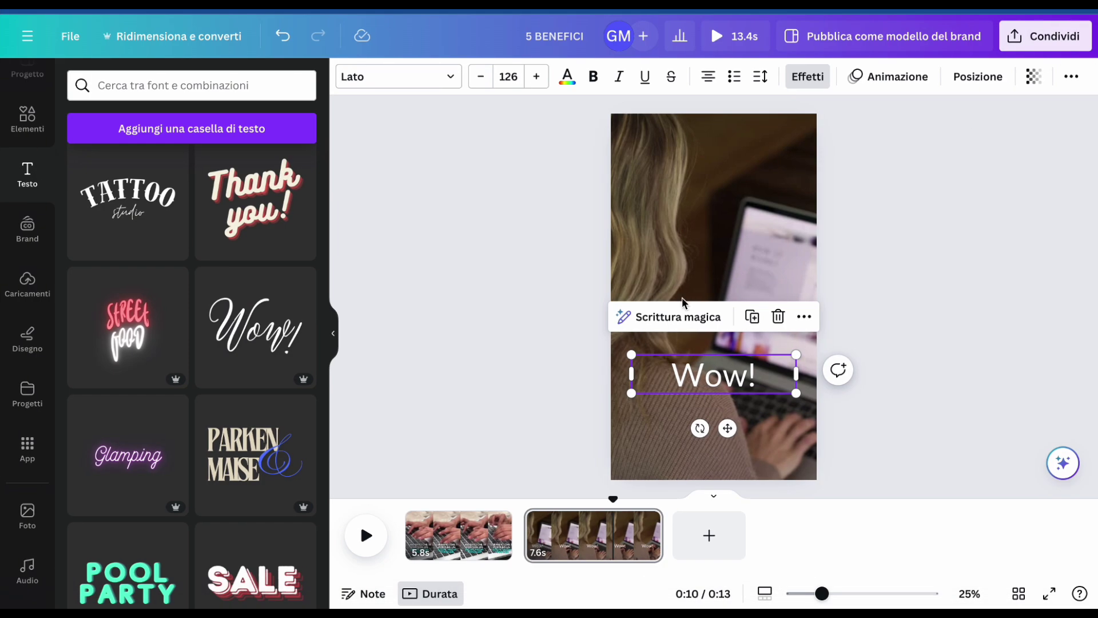
double_click(749, 382)
left_click(856, 327)
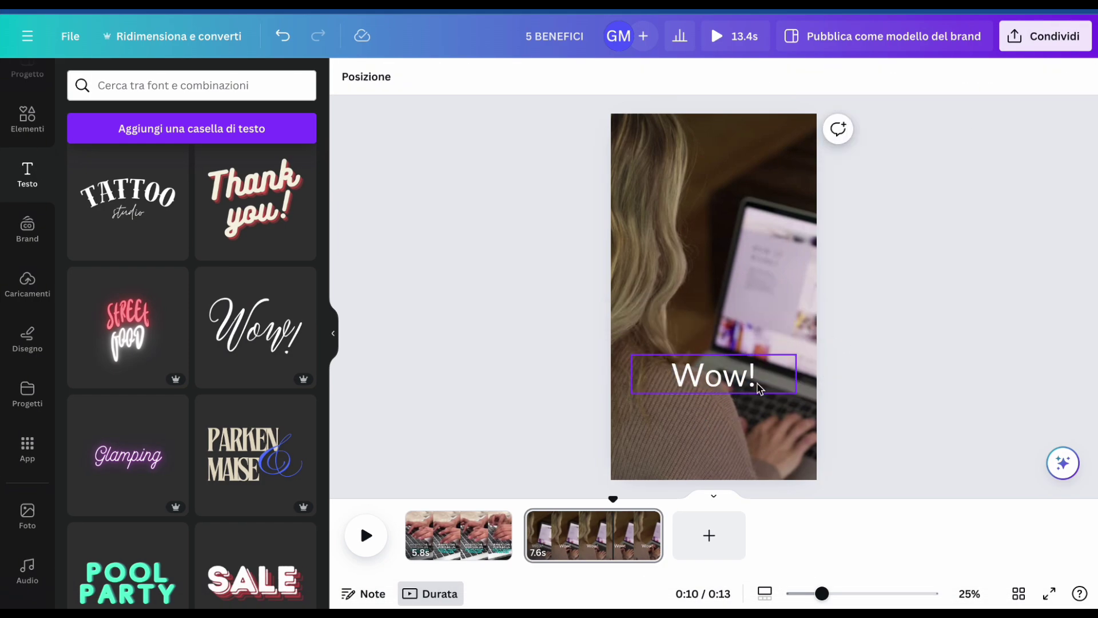
left_click(756, 388)
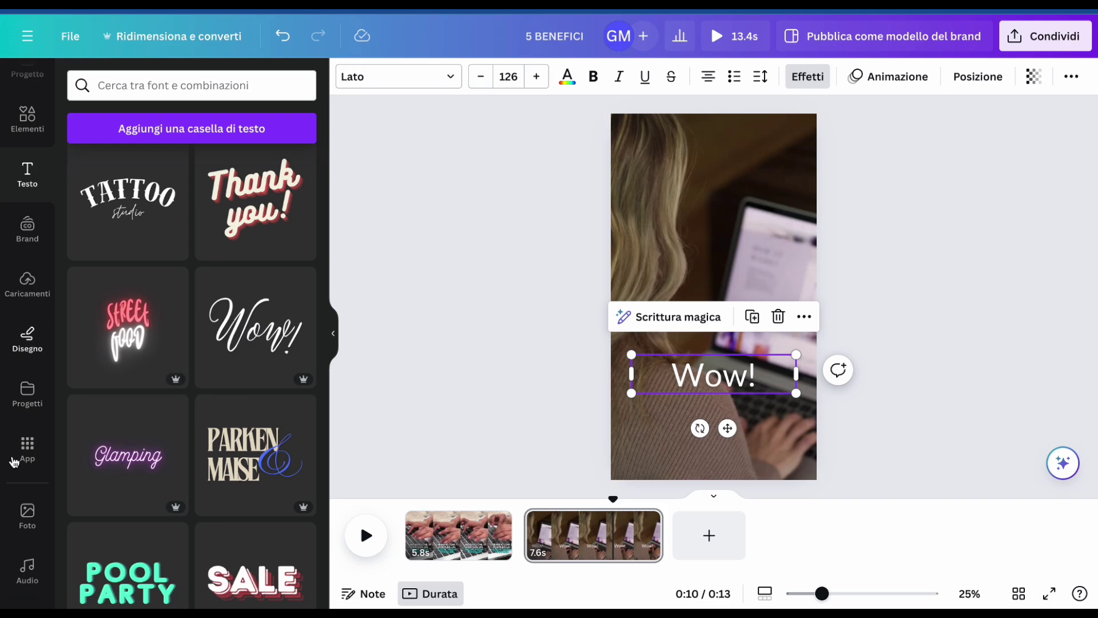
Step: Start a bulk creation and upload the "Foglio di lavoro senza n...glio1.csv" file from the Scrivania folder as its data
left_click(29, 449)
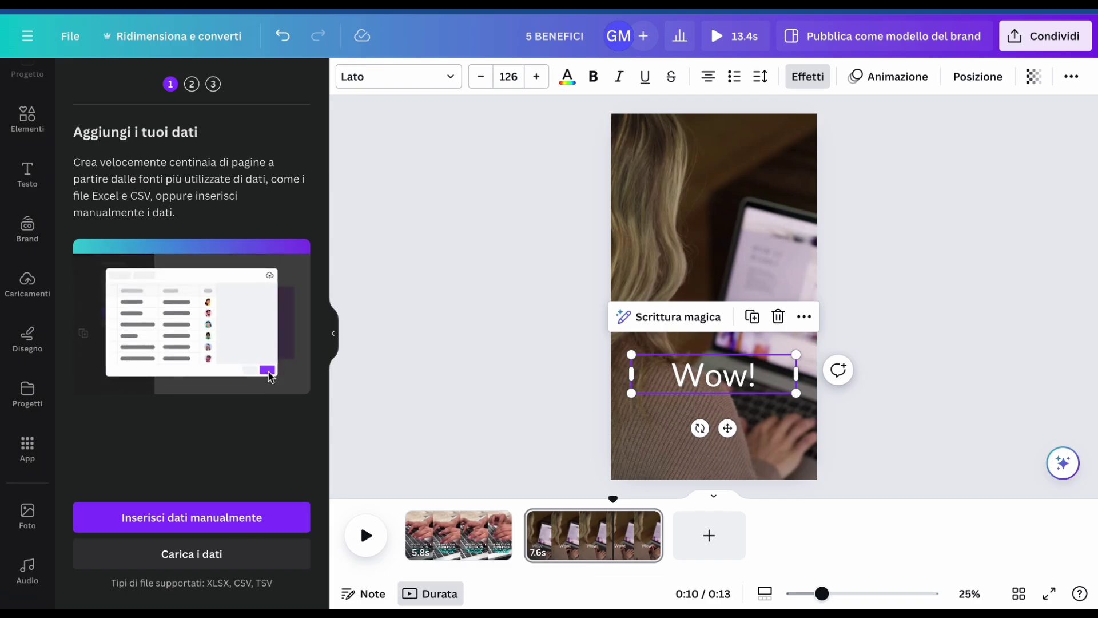
left_click(211, 553)
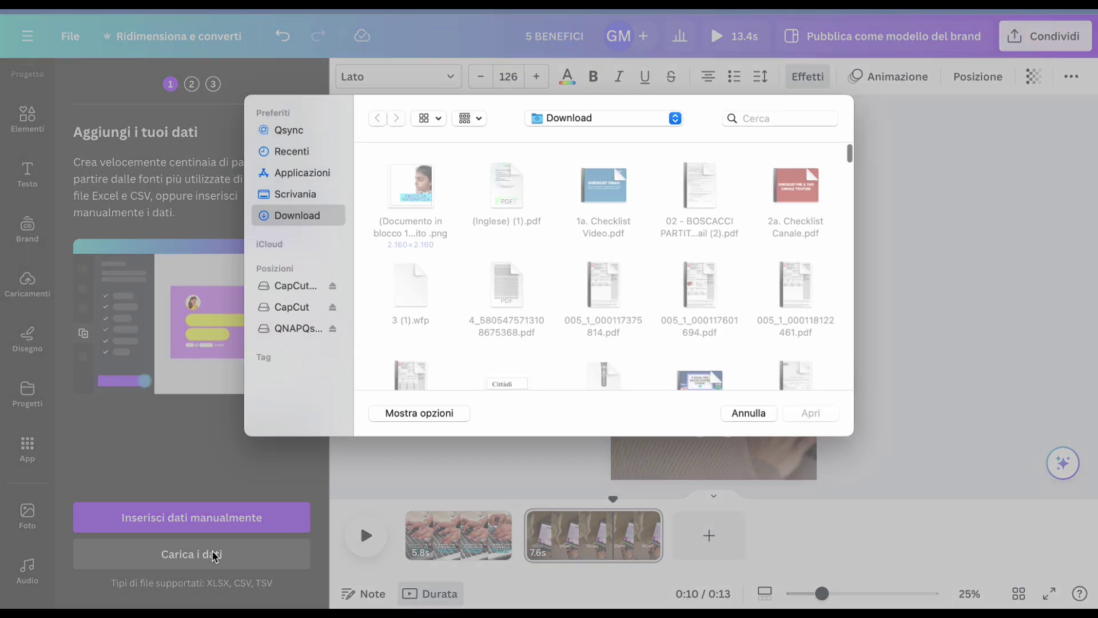
left_click(312, 195)
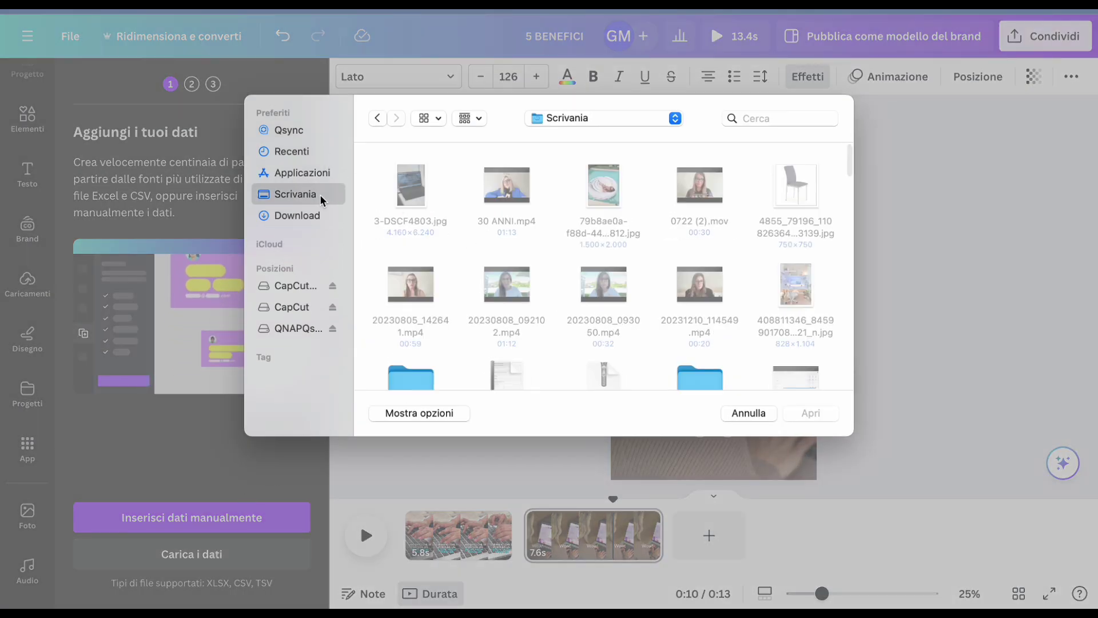
scroll(781, 239, "down", 10)
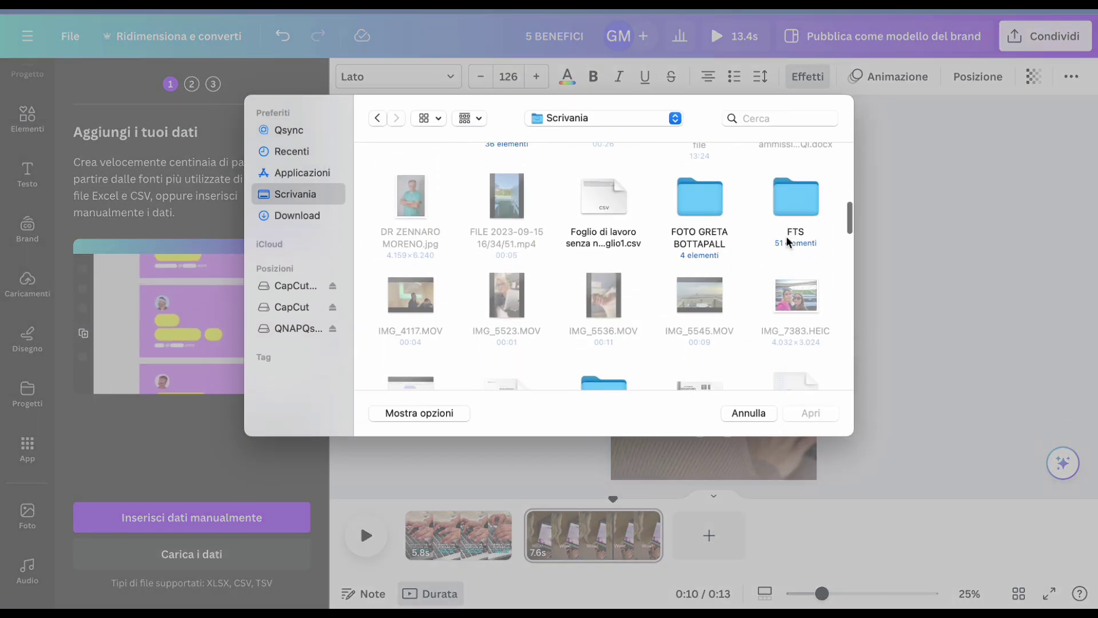
left_click(618, 168)
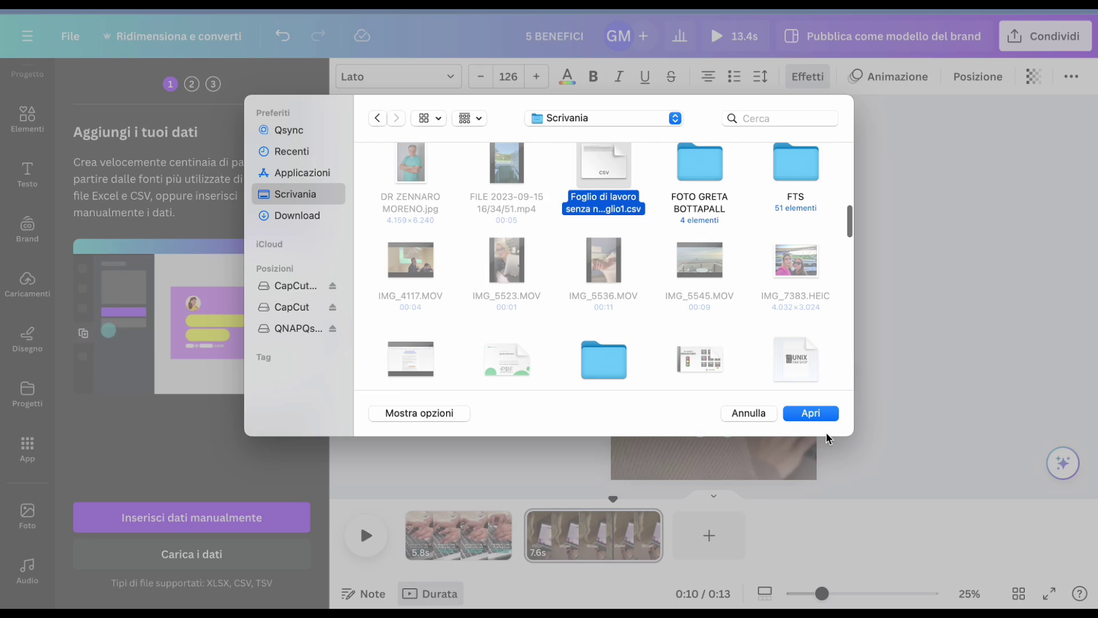
left_click(811, 413)
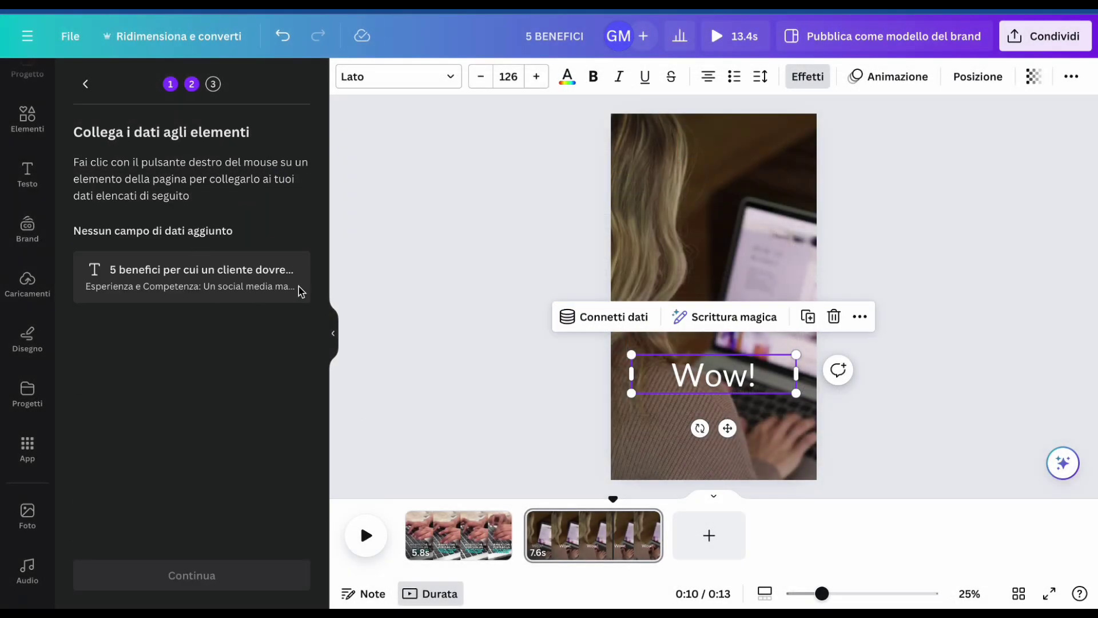
Step: Connect the "Wow!" text box to the "5 benefici per cui un cliente dovre..." data field and generate five designs with all rows selected
left_click(588, 324)
left_click(629, 446)
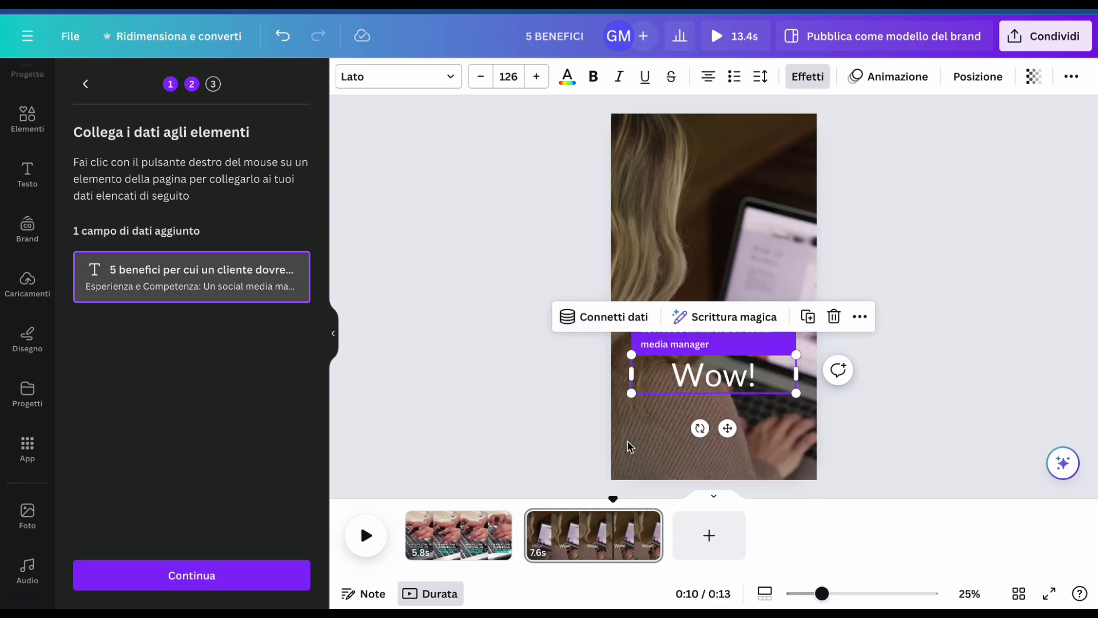
left_click(184, 578)
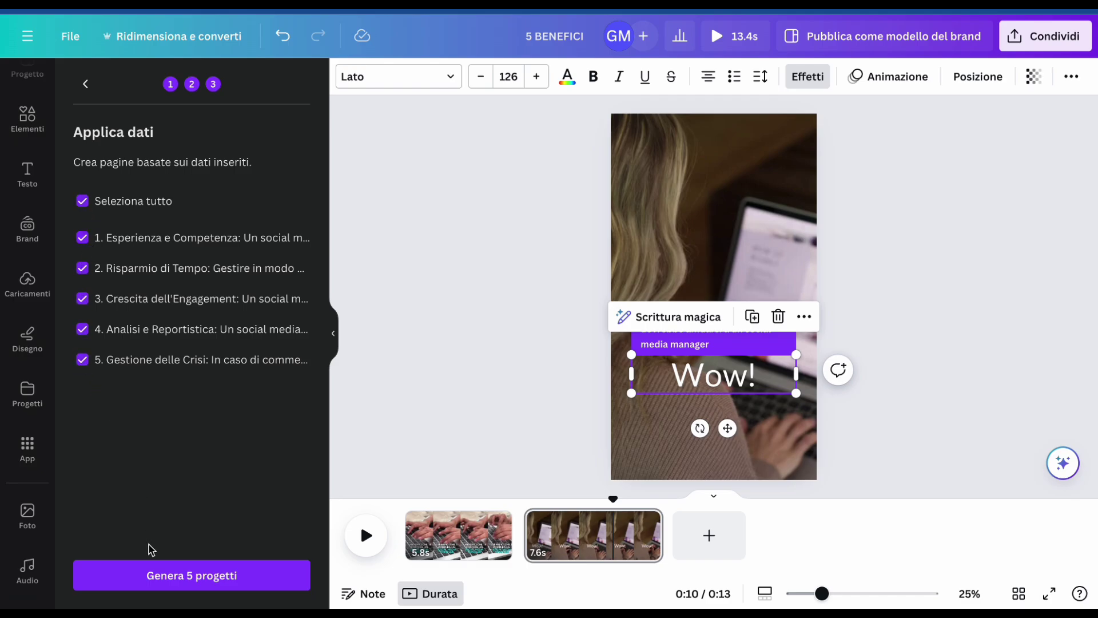
left_click(150, 575)
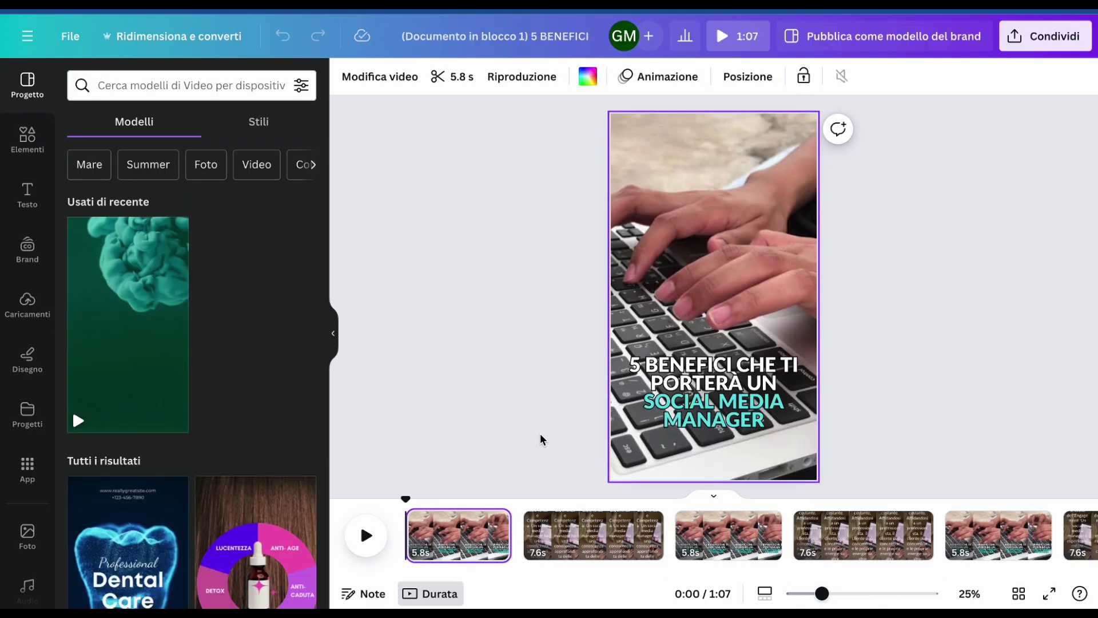
Step: Review the generated pages in the timeline, comparing the repeated title pages with the benefit text pages
left_click(587, 535)
left_click(734, 535)
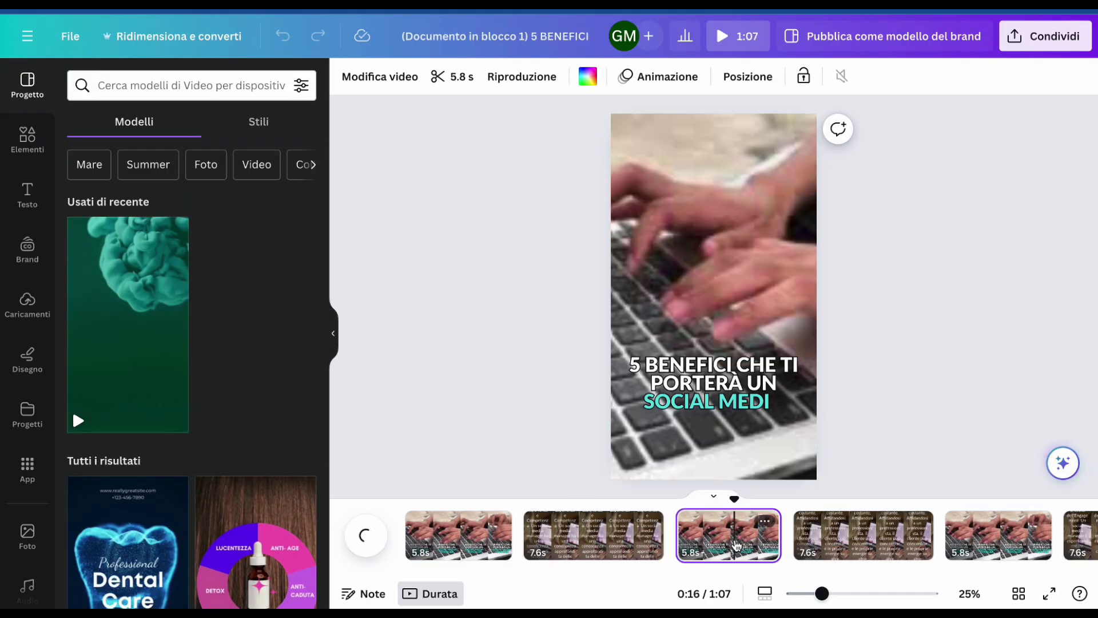
left_click(868, 547)
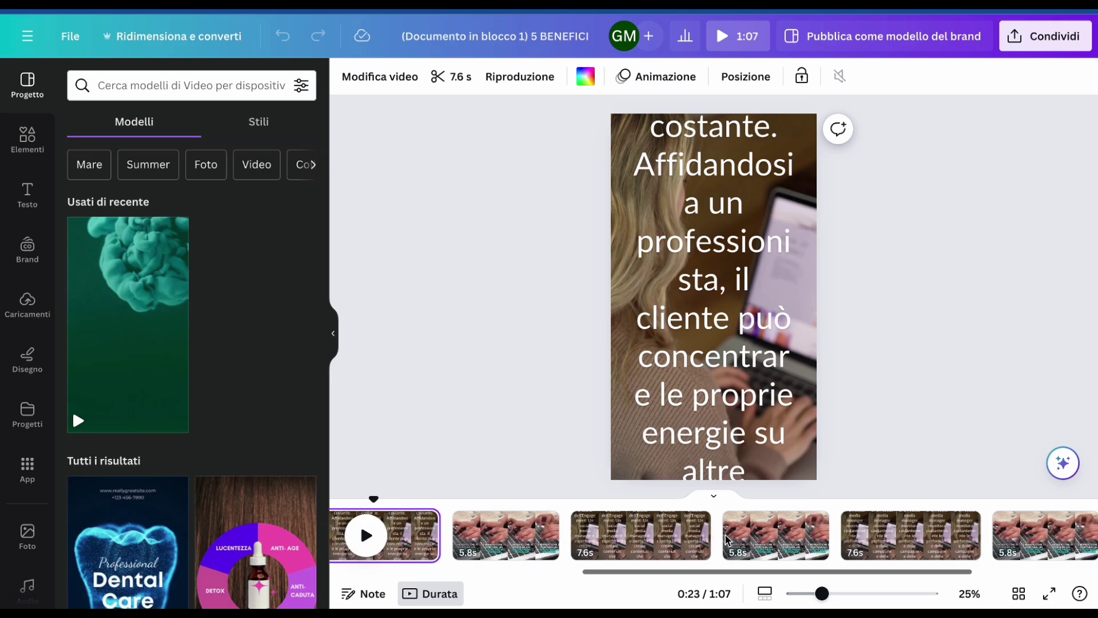
scroll(635, 538, "right", 4)
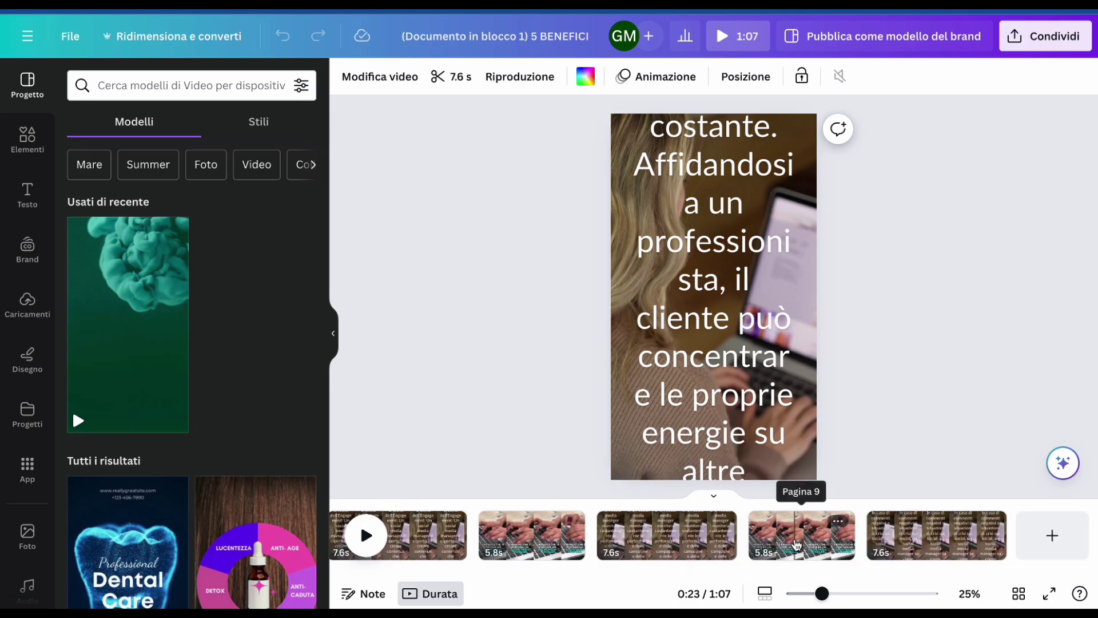
scroll(797, 543, "left", 5)
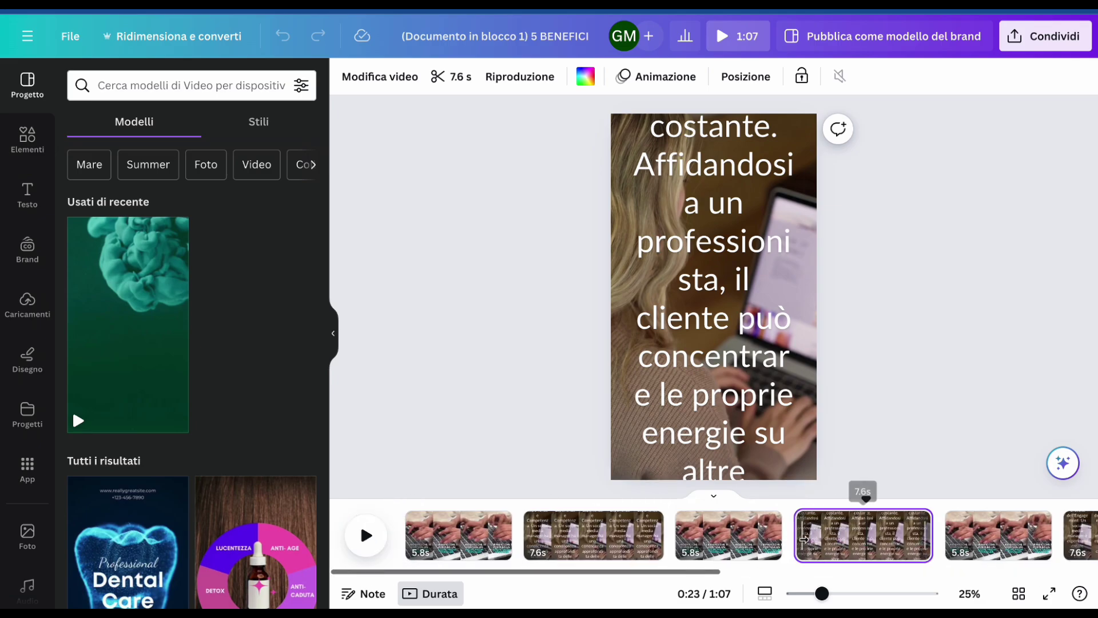
left_click(478, 542)
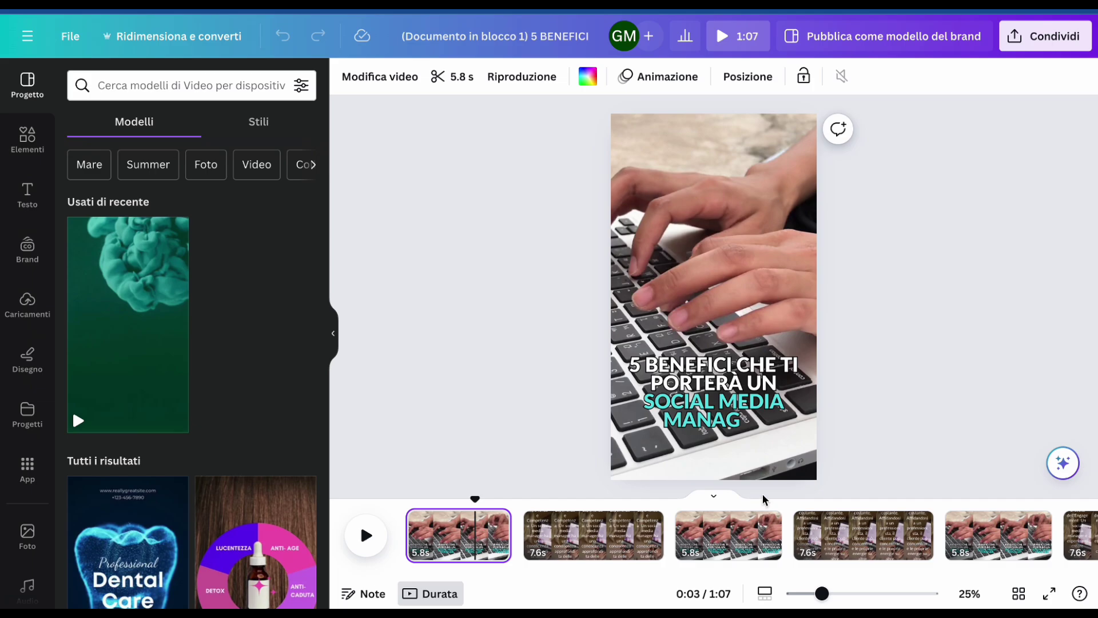
left_click(578, 538)
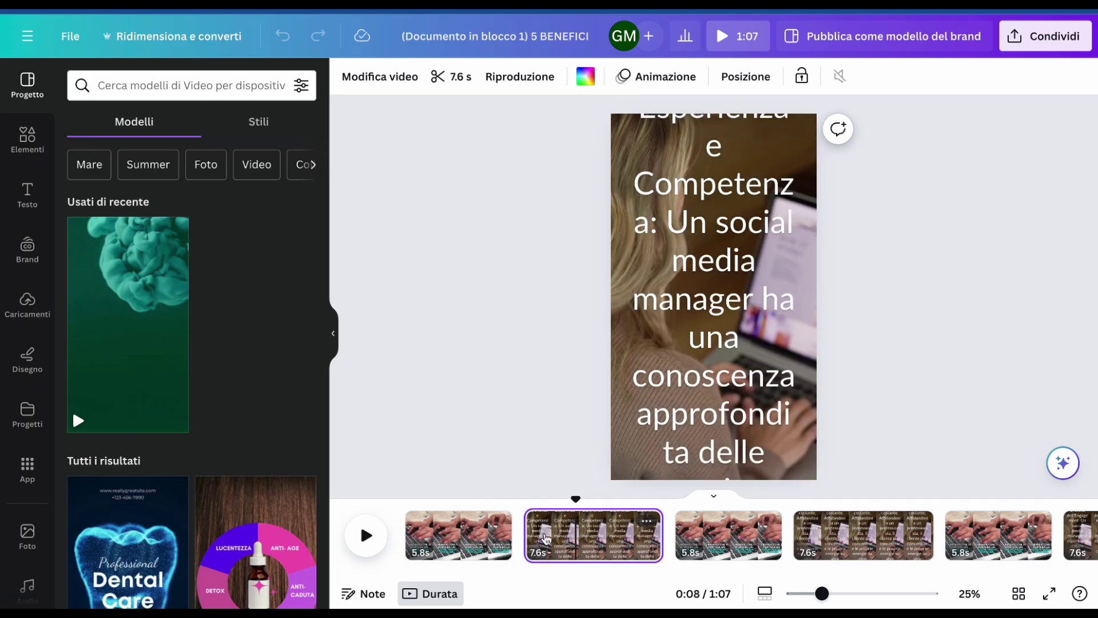
Step: Delete the four repeated title pages between the benefit pages, keeping only the title page at the start
left_click(696, 534)
left_click(764, 521)
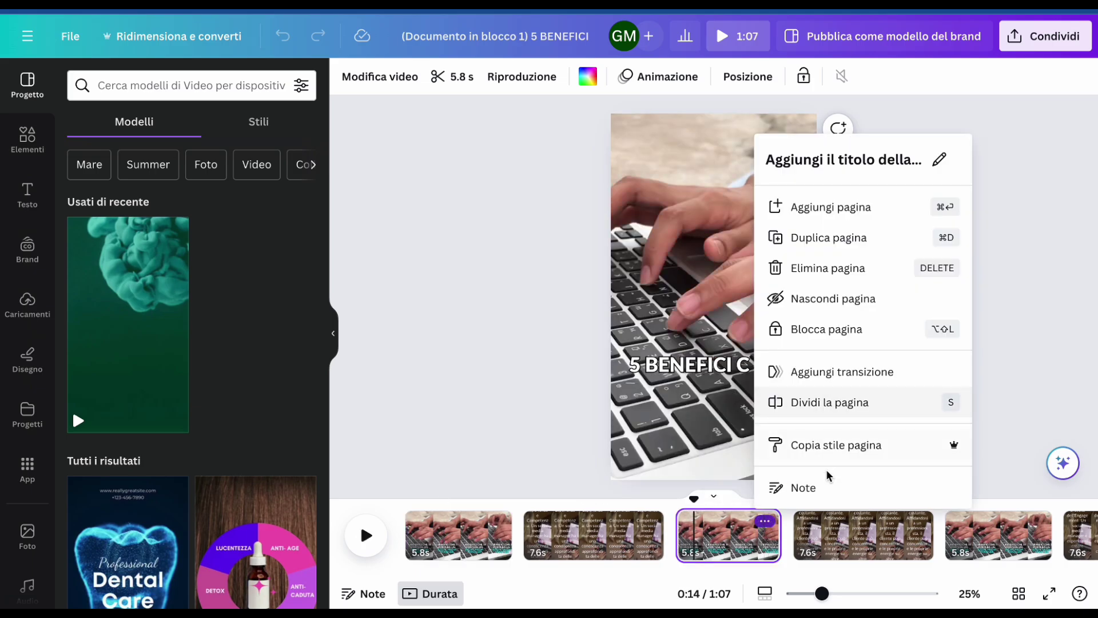
left_click(839, 268)
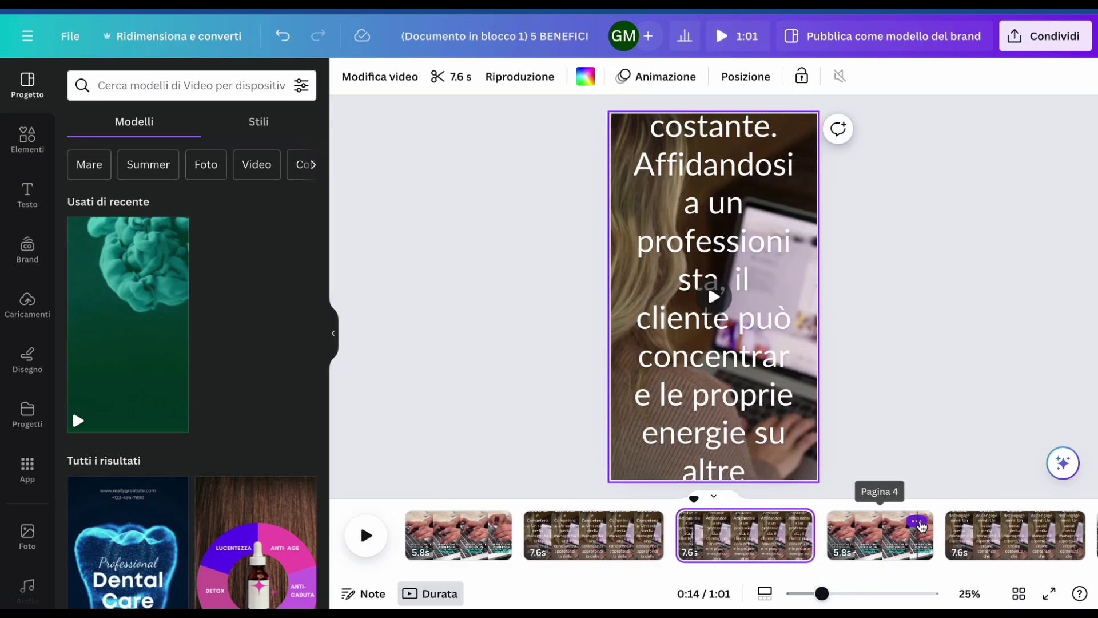
left_click(919, 522)
left_click(987, 293)
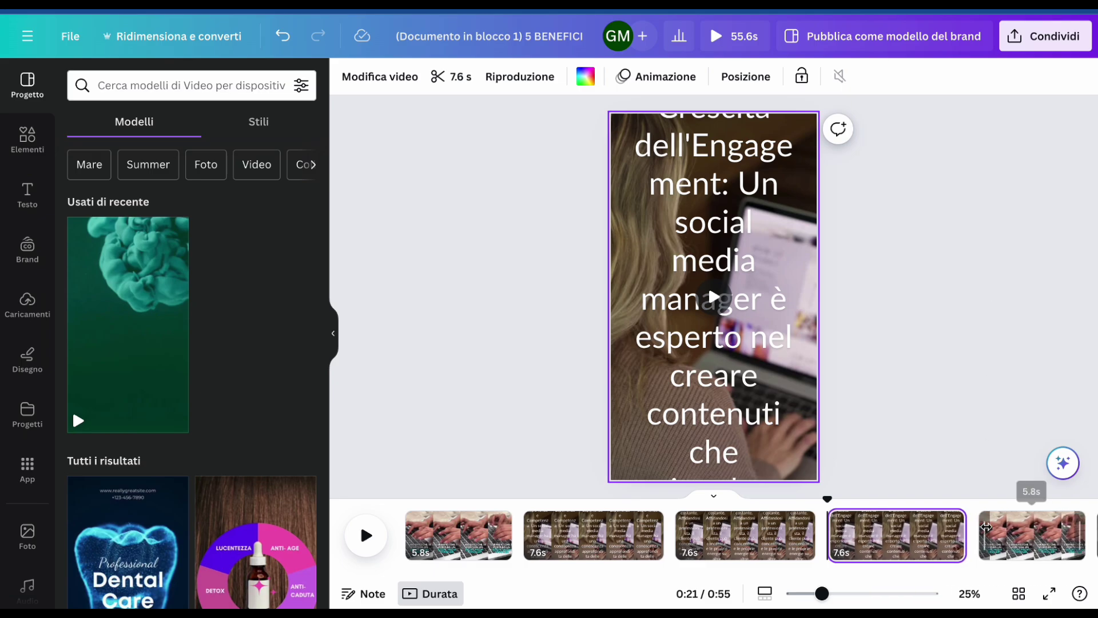
left_click(1069, 519)
left_click(1038, 293)
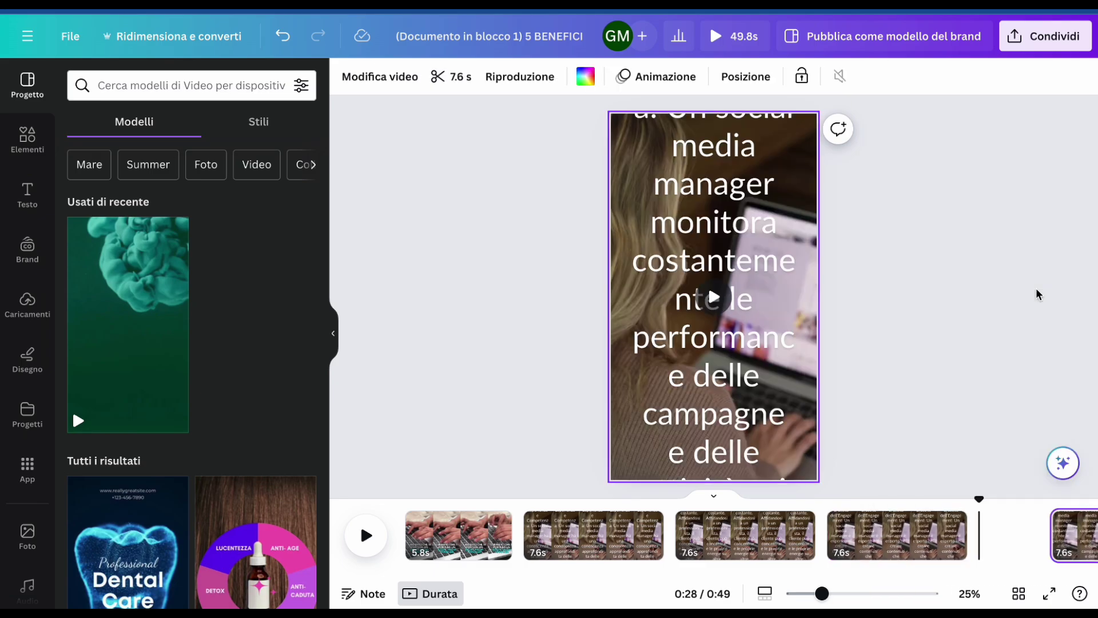
scroll(1006, 532, "right", 5)
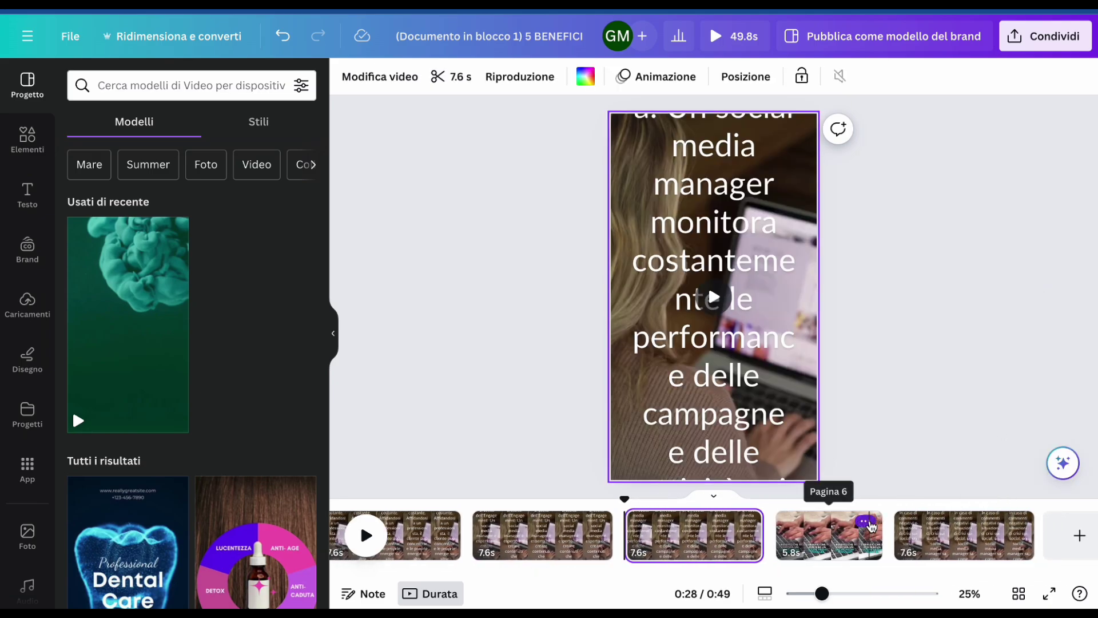
left_click(870, 523)
left_click(942, 300)
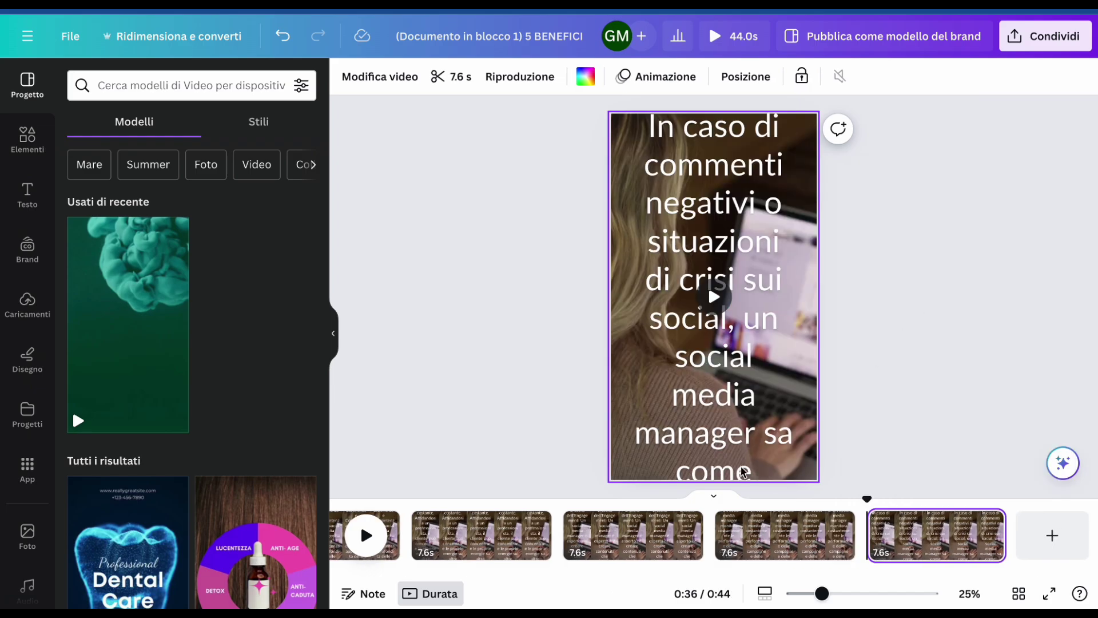
Step: Shrink the "Esperienza e Competenza" text to size 56, widen its box to about 864 and place it mid-page
scroll(629, 534, "left", 5)
left_click(587, 552)
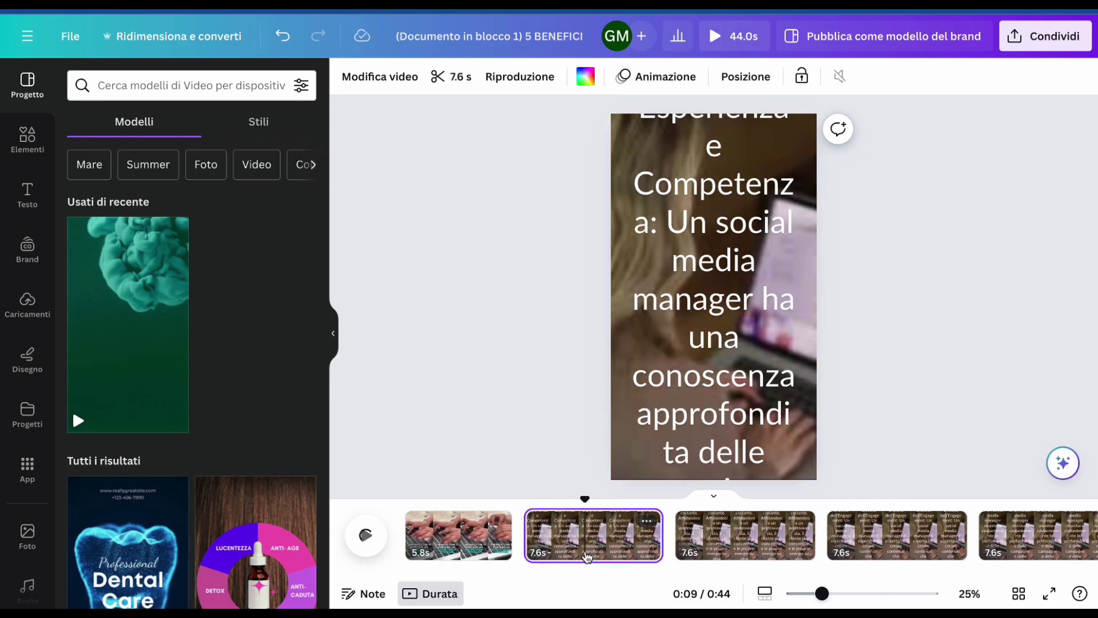
left_click(765, 254)
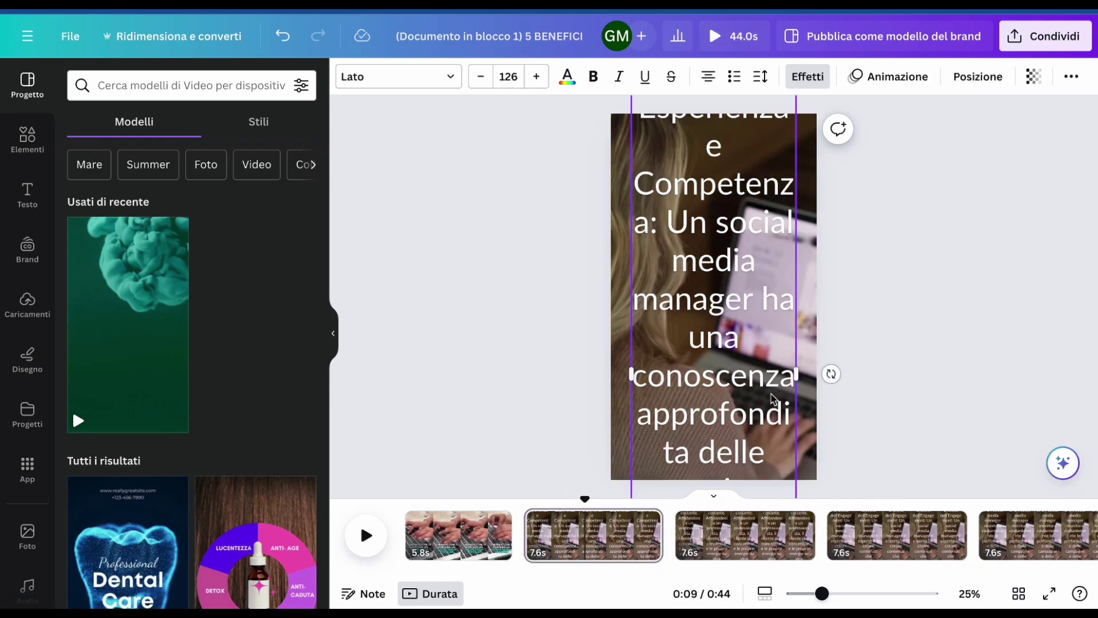
left_click_drag(772, 398, 772, 197)
left_click_drag(799, 457, 705, 342)
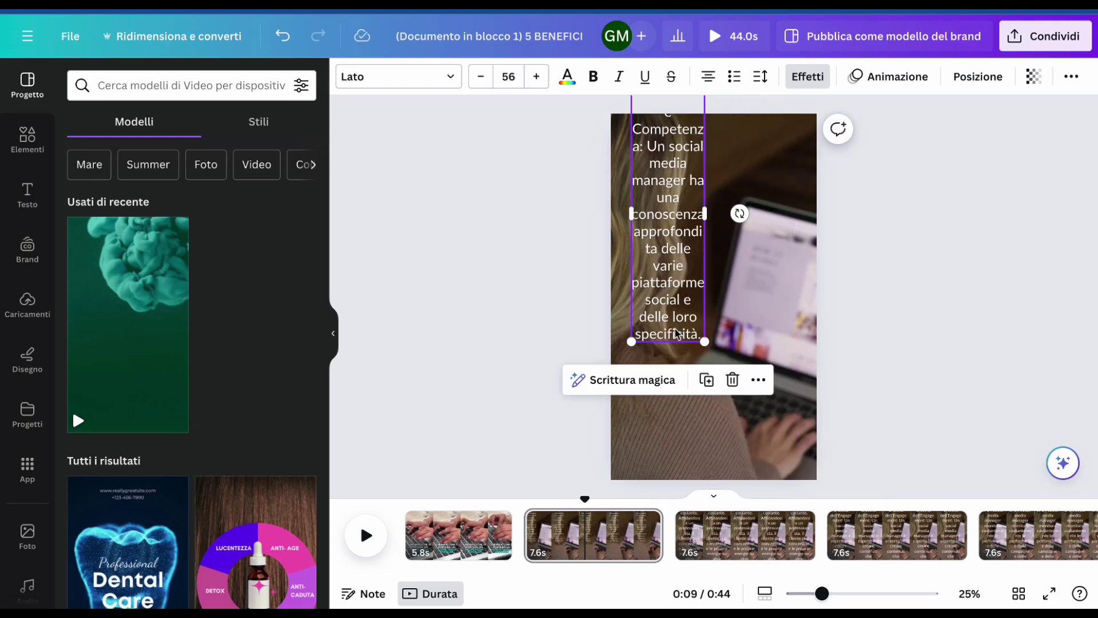
left_click_drag(700, 283, 701, 379)
left_click_drag(707, 302, 794, 308)
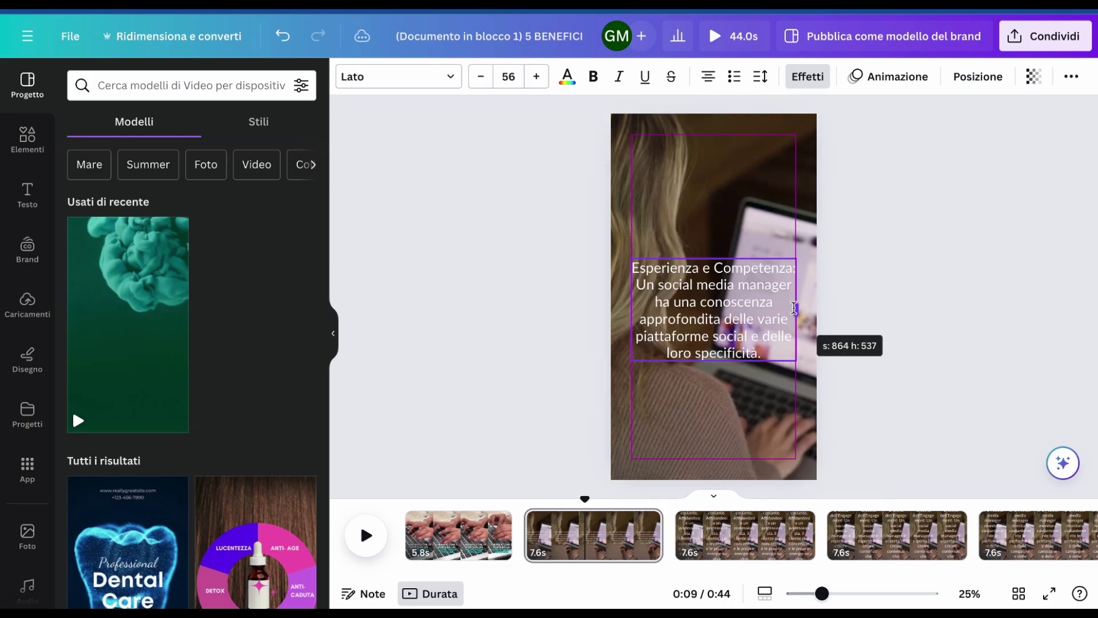
left_click(918, 243)
Step: Shift the oversized "Risparmio di Tempo" text upward on the third page and reduce its font size in small increments
left_click(727, 548)
left_click(772, 307)
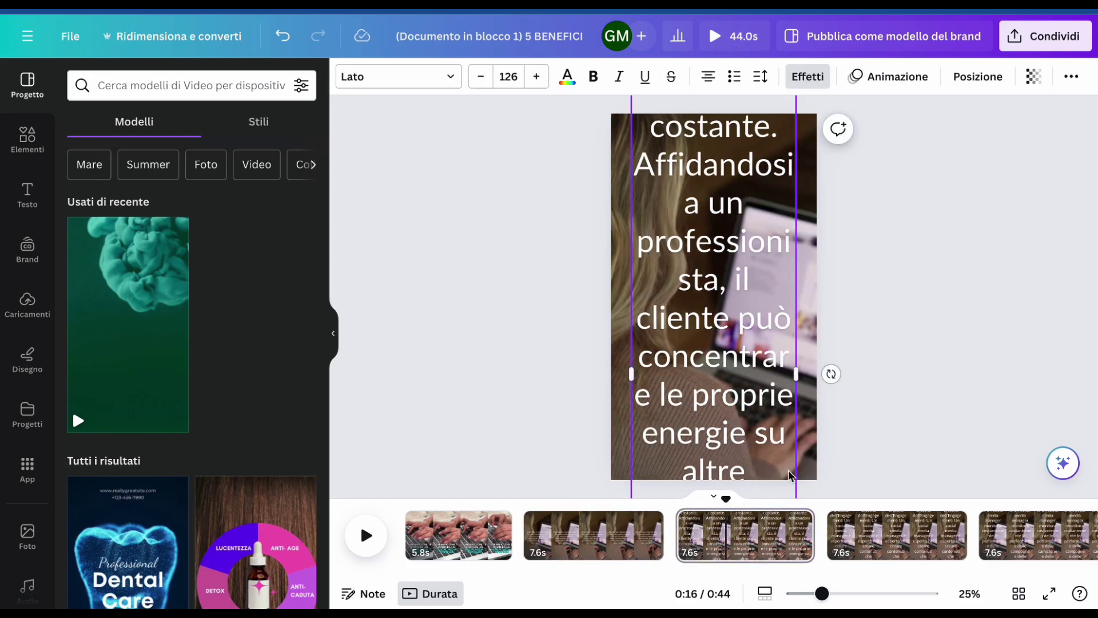
left_click_drag(762, 294, 724, 130)
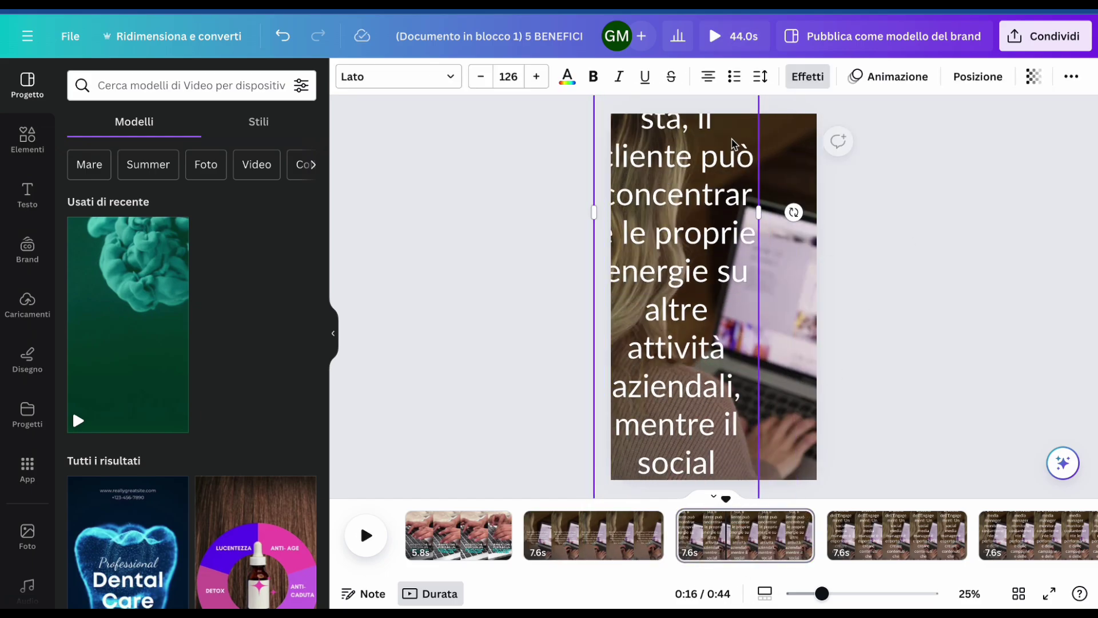
left_click_drag(747, 349, 796, 181)
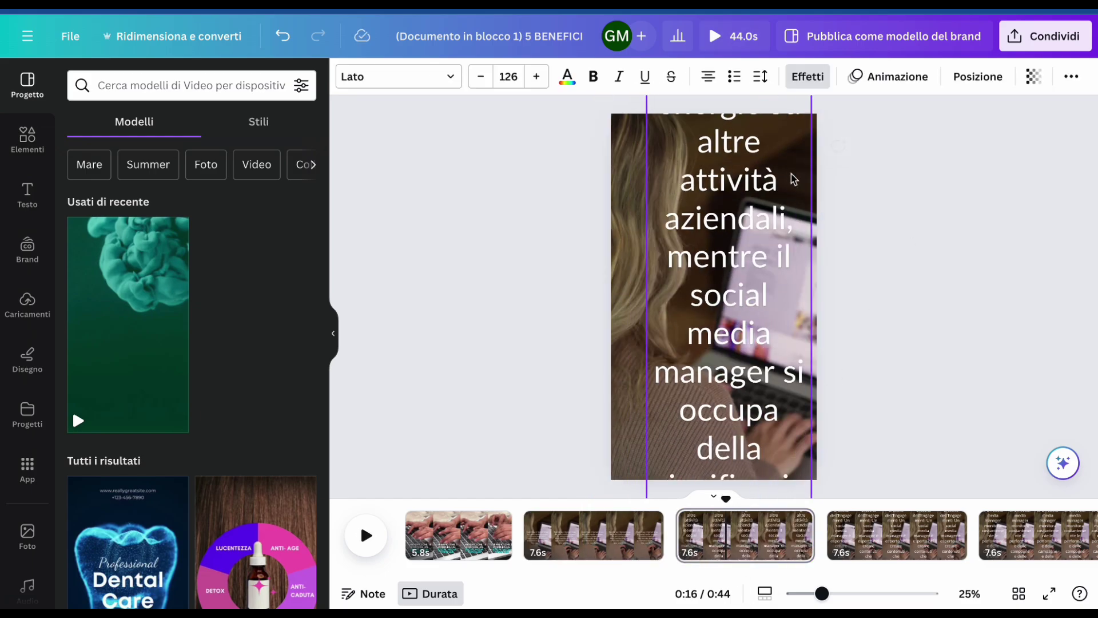
left_click(482, 78)
left_click(482, 78)
left_click(482, 77)
left_click(482, 78)
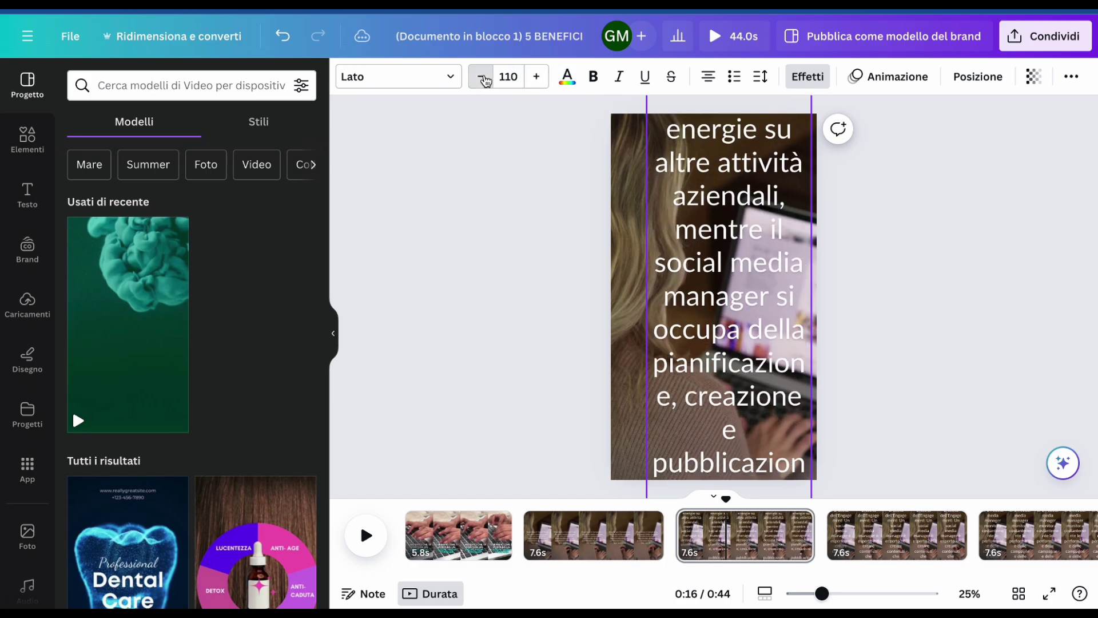
left_click(483, 78)
left_click(482, 78)
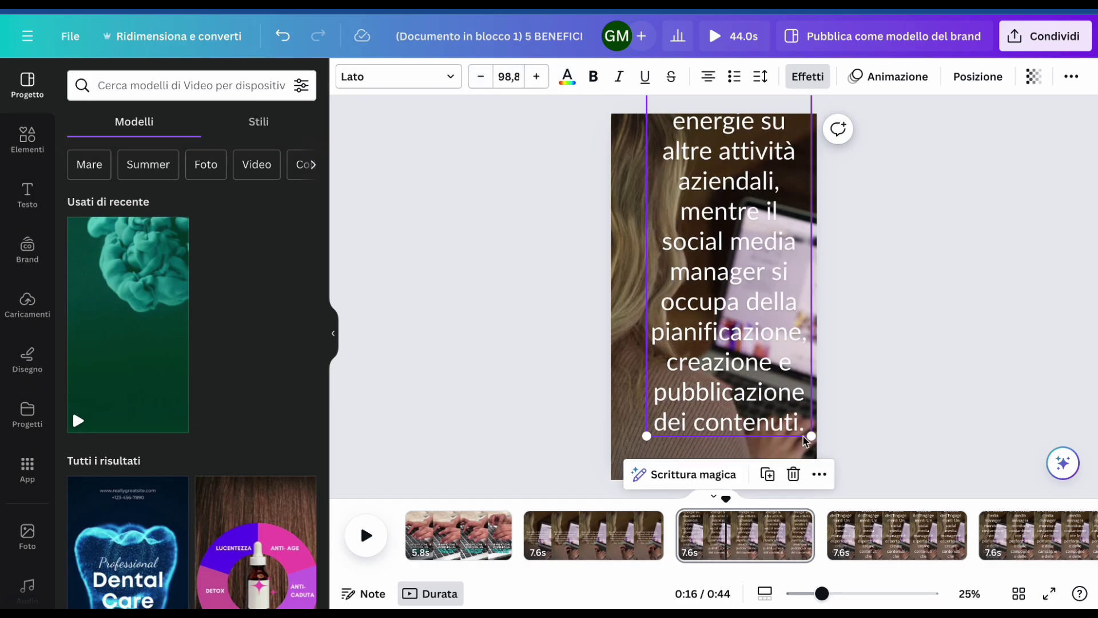
Step: Scale the "Risparmio di Tempo" text down to size 74,8, widen its box and move it to the middle of the page
left_click_drag(804, 440, 770, 246)
left_click_drag(745, 179, 745, 388)
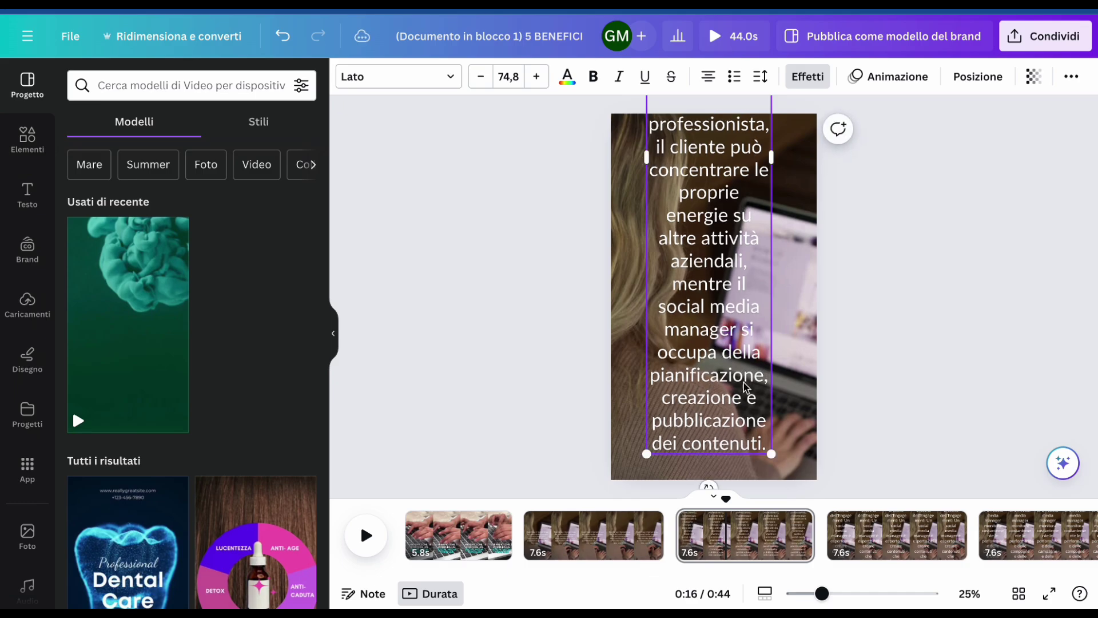
left_click_drag(776, 187, 887, 172)
left_click_drag(774, 266, 749, 334)
Step: Check the font size on the "Esperienza e Competenza" page and set the "Risparmio di Tempo" text to the same size, 56
left_click(583, 518)
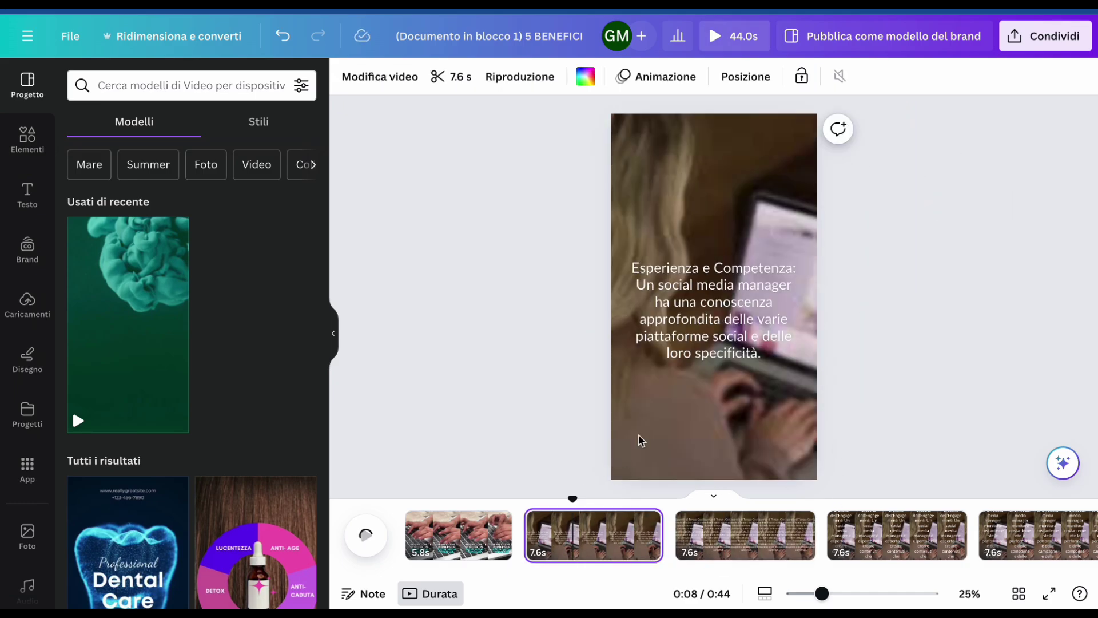
left_click(688, 359)
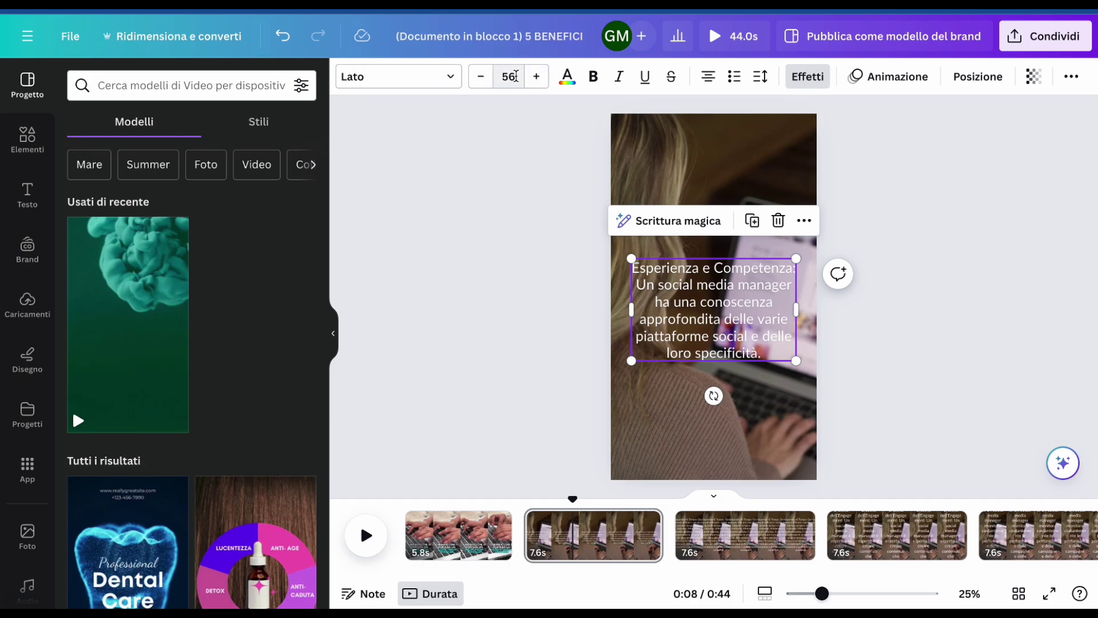
left_click(769, 531)
left_click(713, 257)
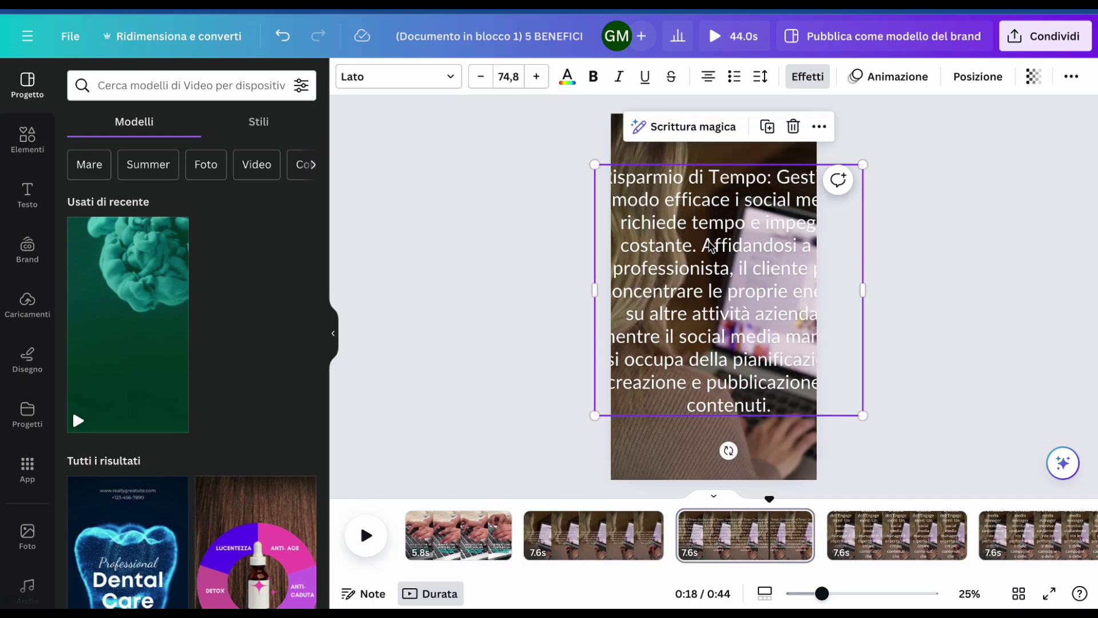
left_click(520, 83)
type("56")
key("Return")
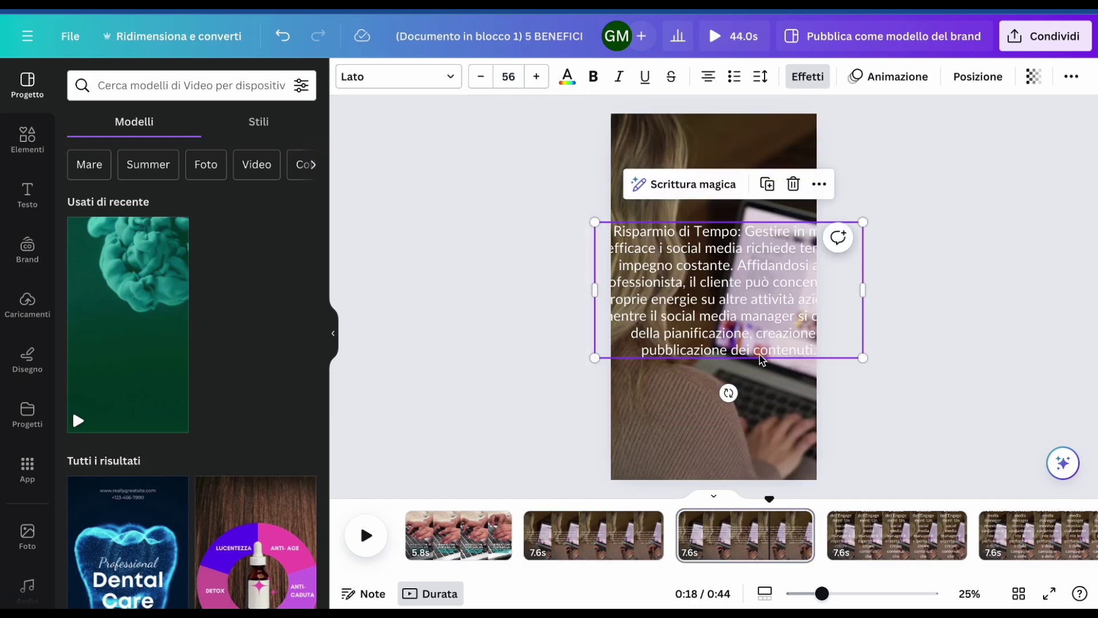
Step: Scale the "Risparmio di Tempo" text down to size 37,1 low on its page and shrink the "Crescita dell'Engagement" text to fit its page
left_click_drag(858, 360, 769, 375)
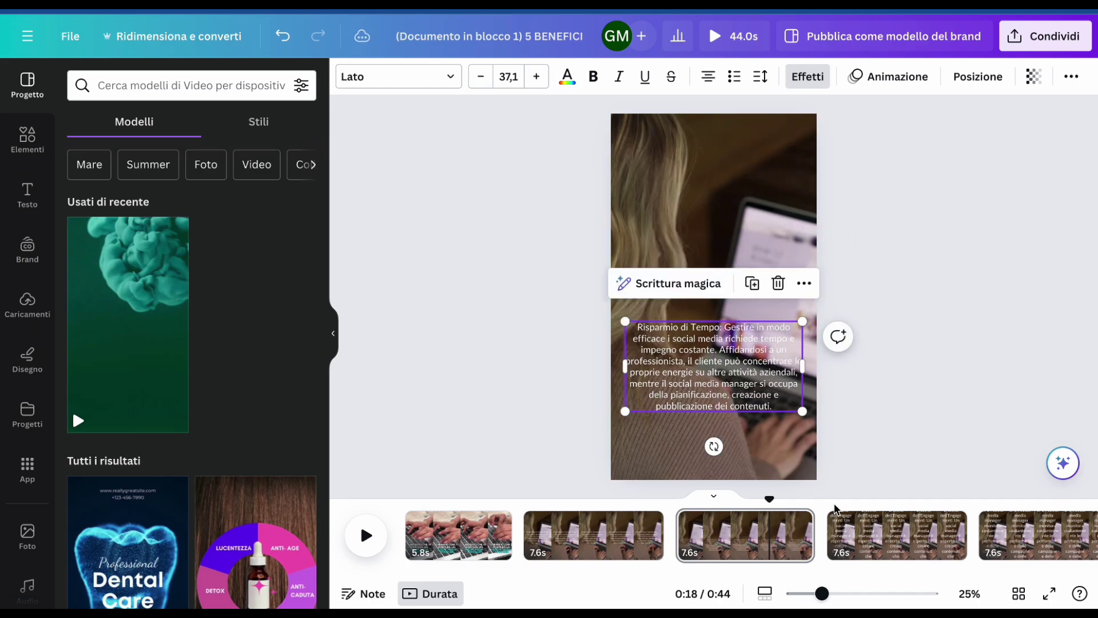
scroll(769, 276, "down", 2)
left_click(769, 277)
left_click(505, 76)
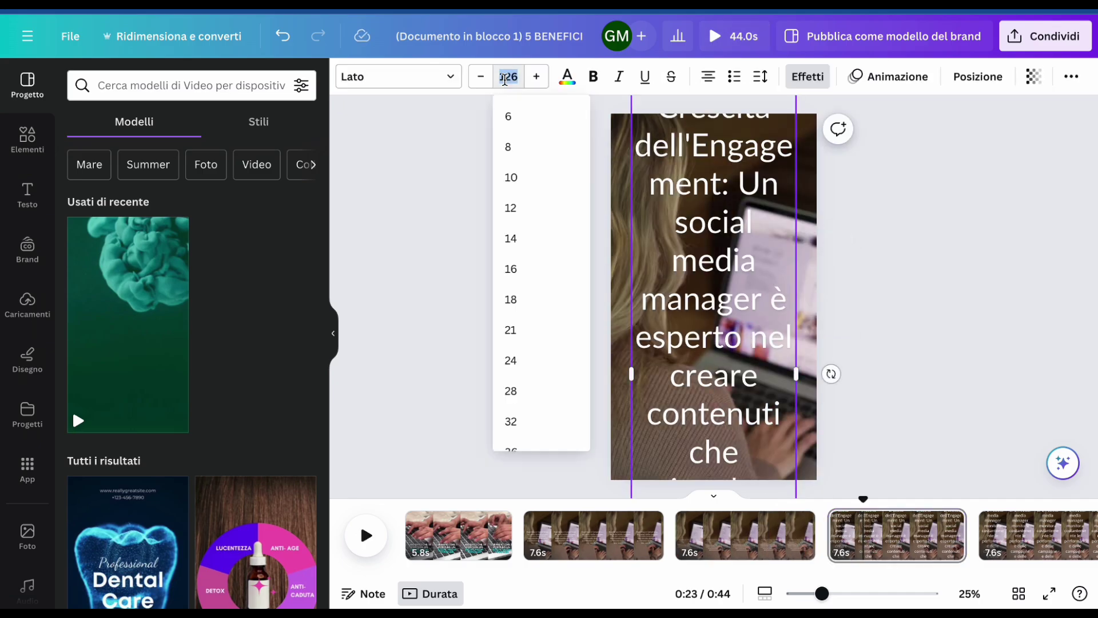
key("Return")
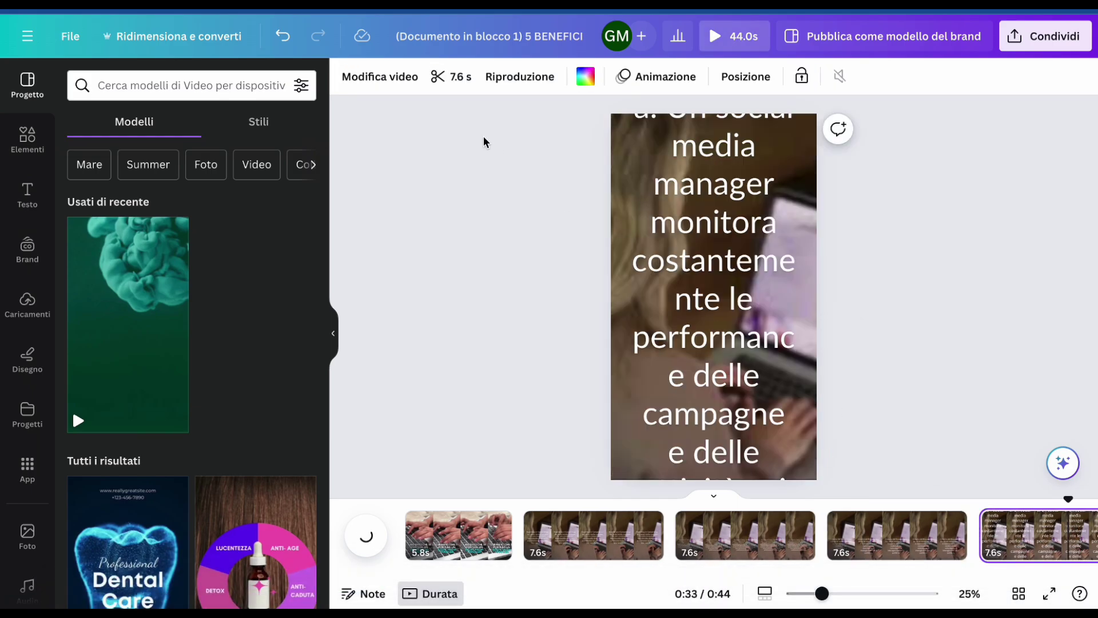
Step: Set the "Analisi e Reportistica" text on the fifth page to size 56
left_click(449, 77)
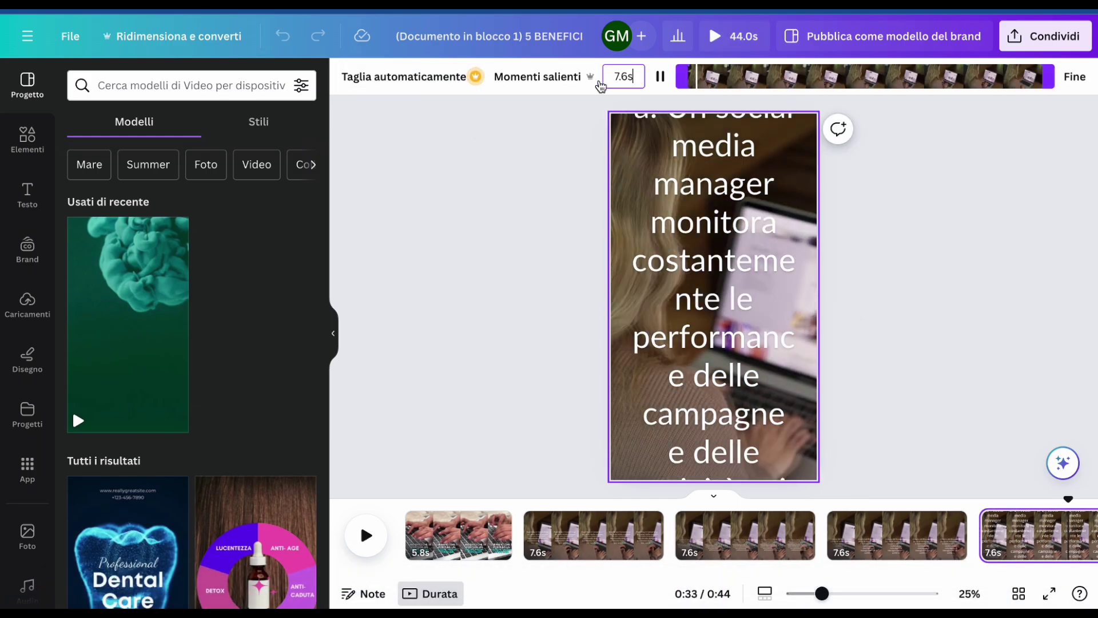
left_click(752, 387)
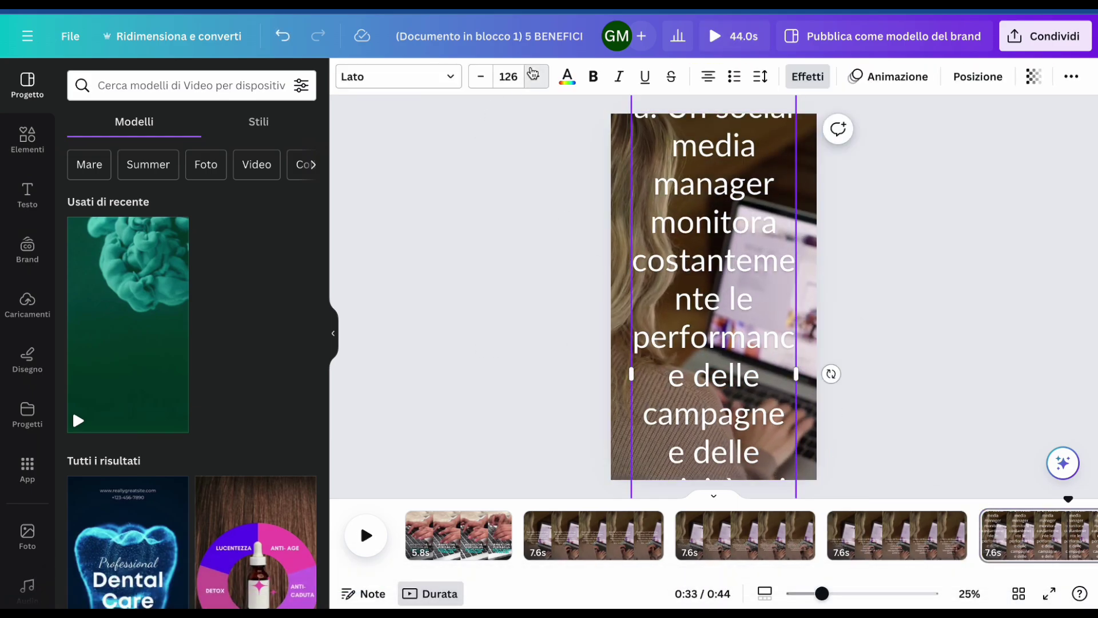
left_click(533, 75)
left_click(515, 80)
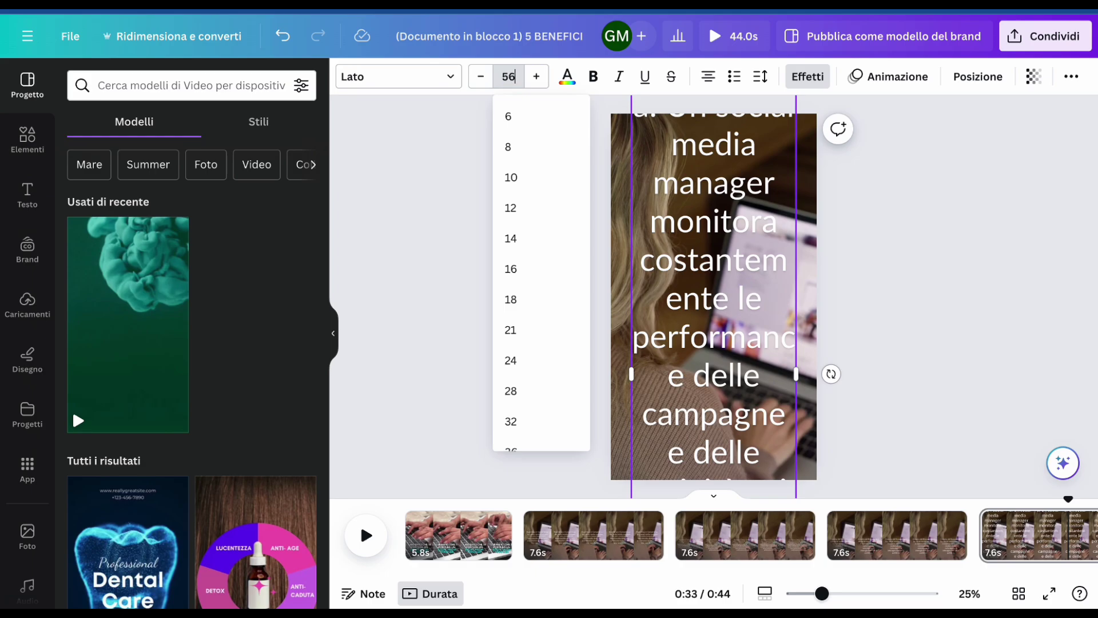
key("Return")
Step: Set the "Gestione delle Crisi" text on page 6 to size 56
scroll(951, 559, "right", 3)
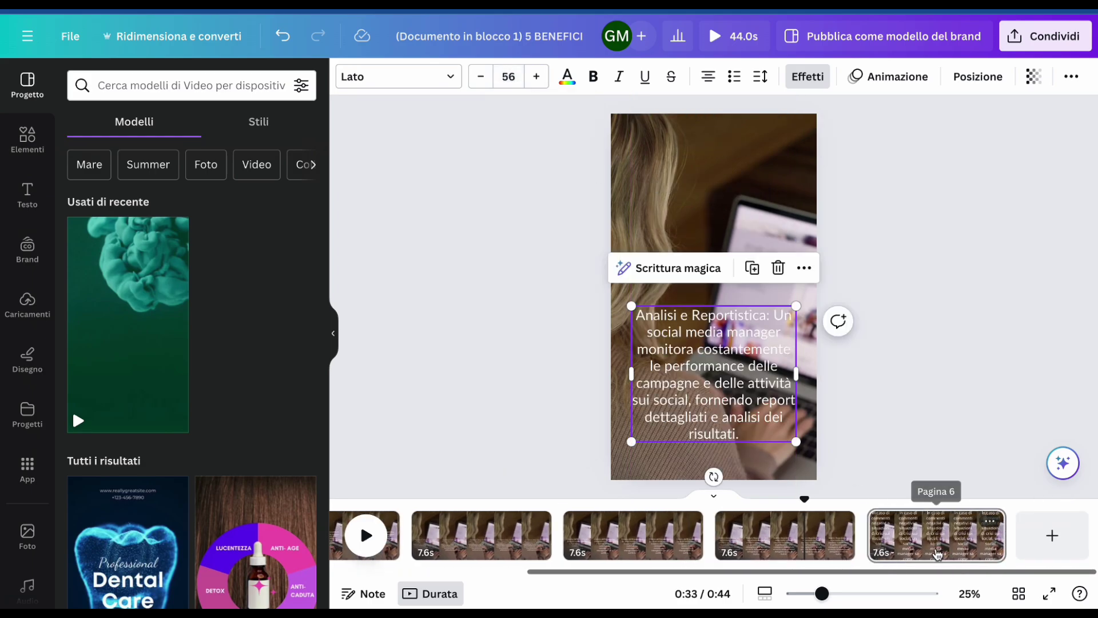
left_click(938, 554)
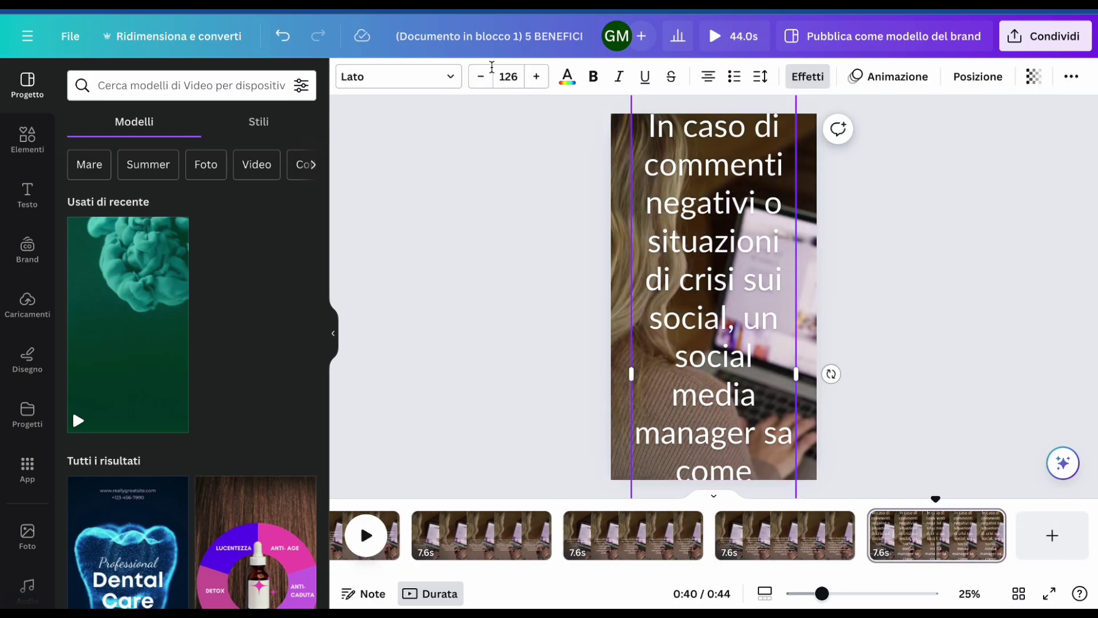
left_click(516, 79)
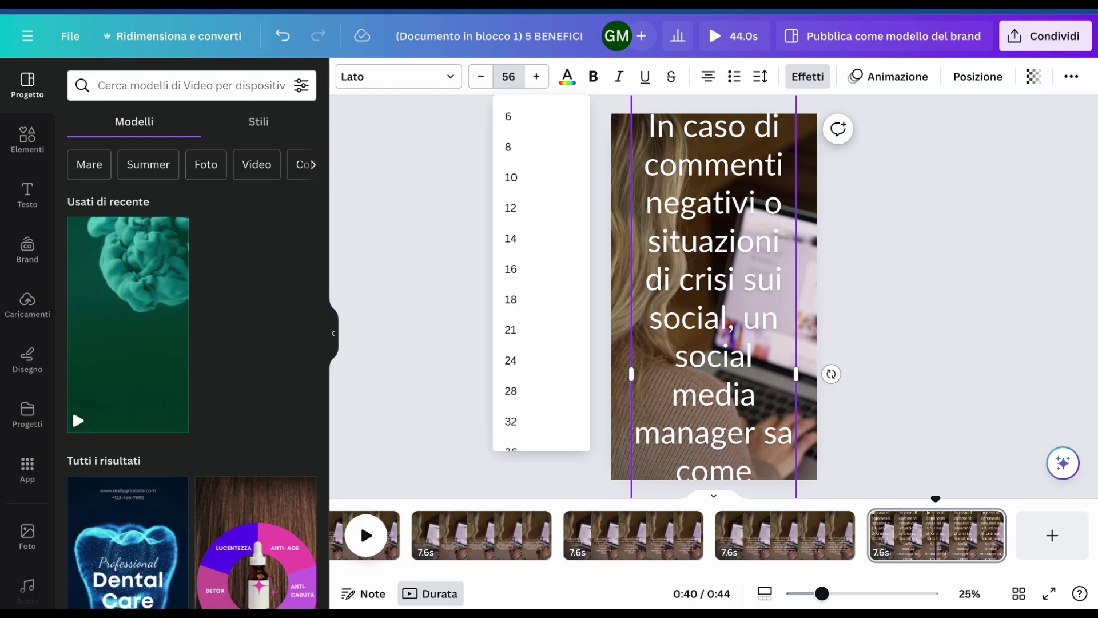
type("56")
key("Return")
left_click(884, 371)
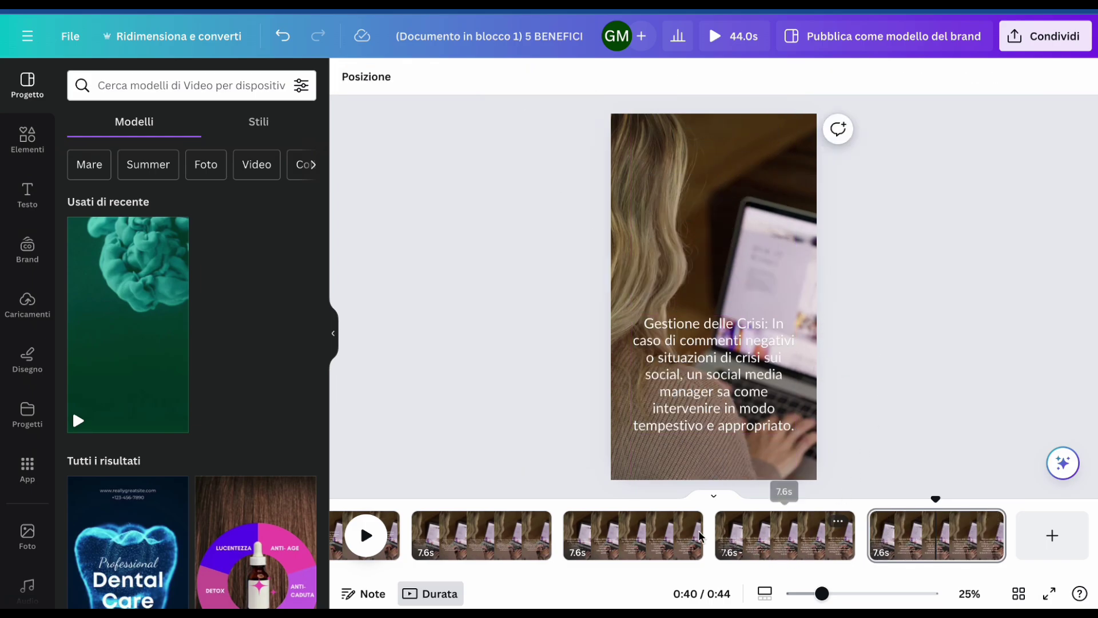
Step: Move the "Esperienza e Competenza" text to the lower part of its page and compare its placement with the first page's title
scroll(658, 535, "left", 3)
left_click(659, 541)
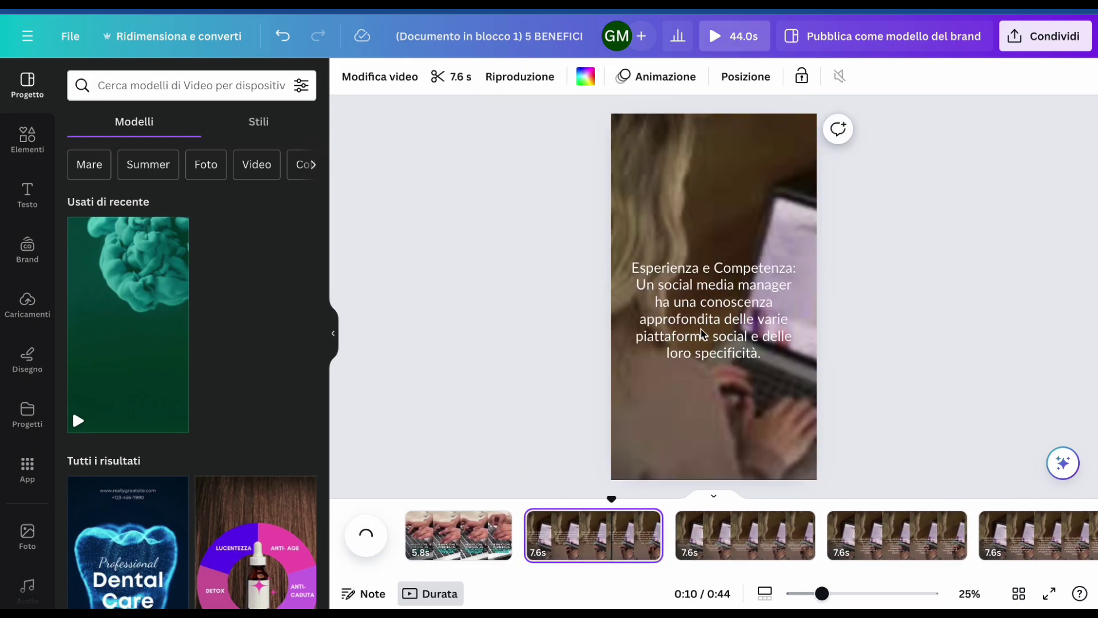
left_click(722, 324)
left_click_drag(721, 325, 721, 423)
left_click(457, 534)
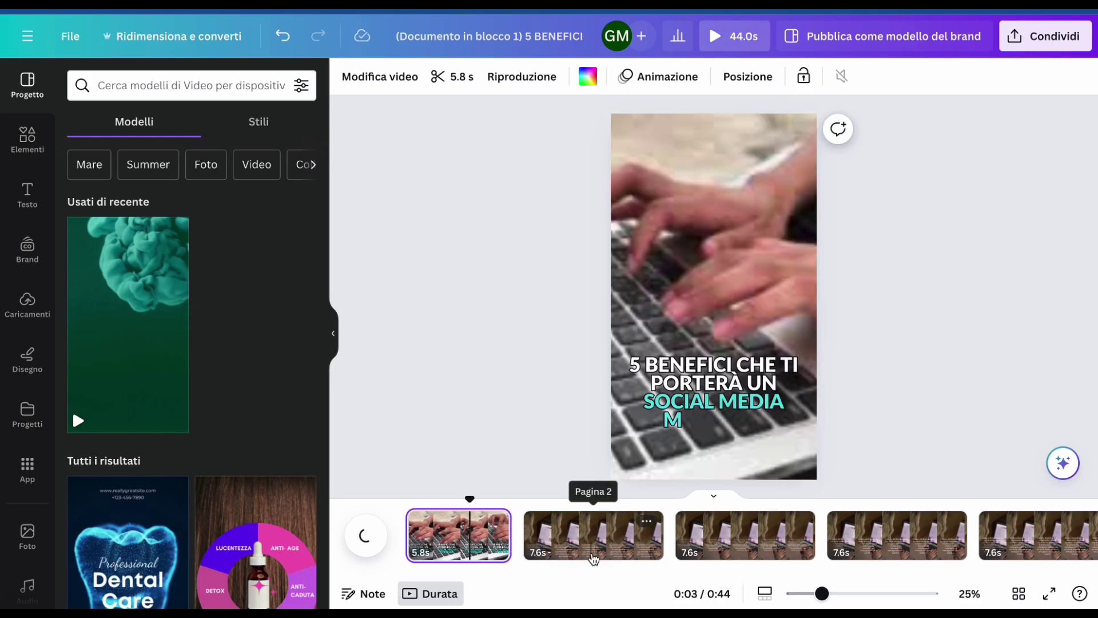
left_click(754, 362)
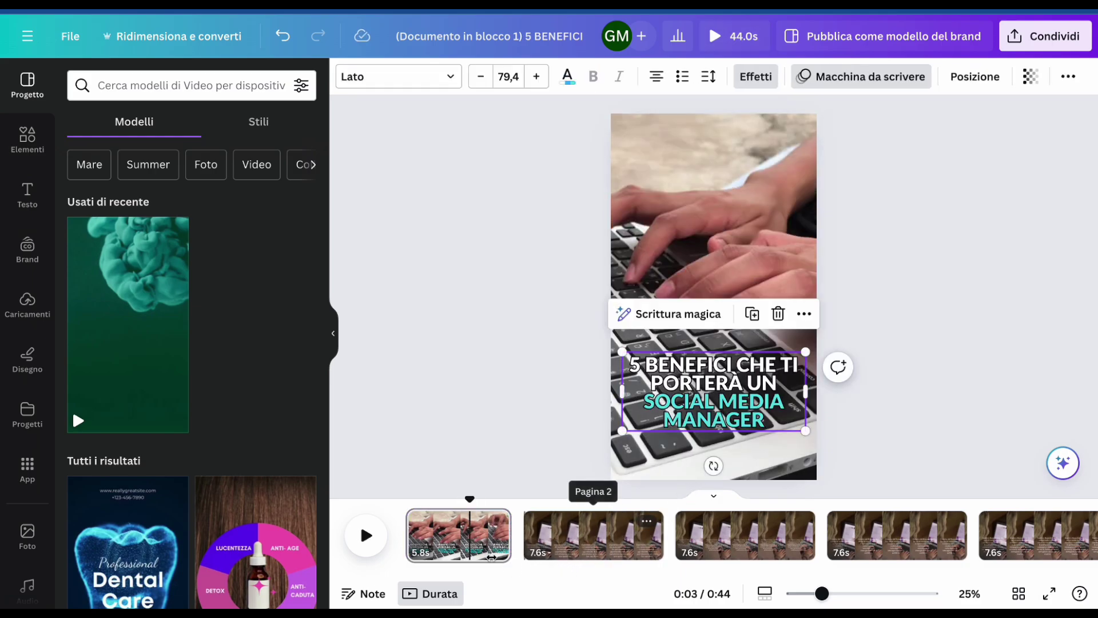
left_click(566, 548)
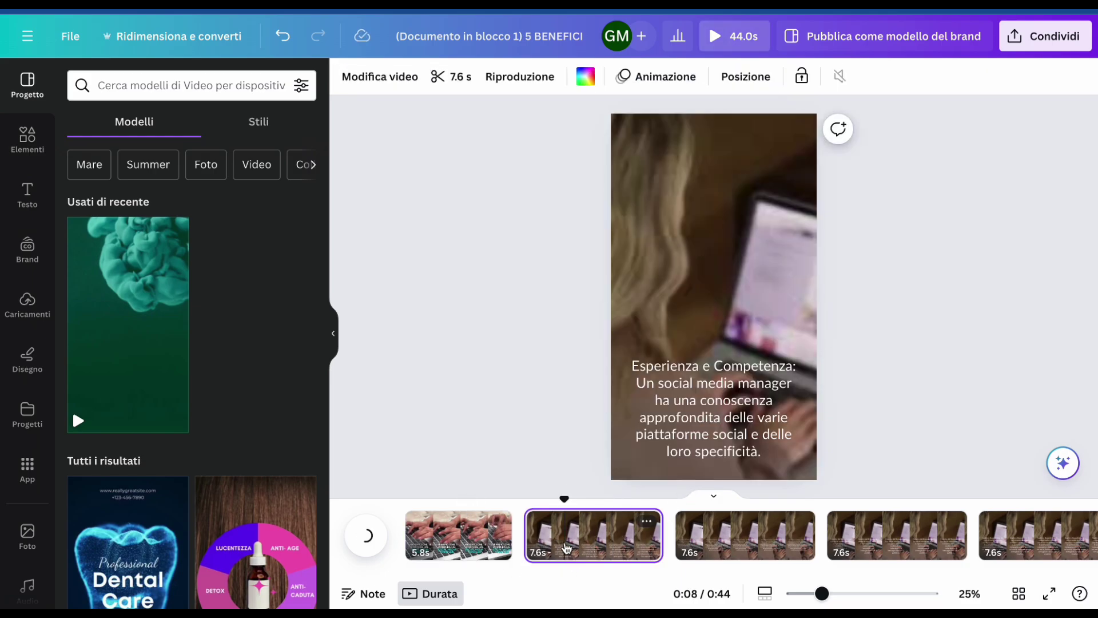
Step: Make the words "Esperienza e Competenza" bold at the start of the second page's text
left_click(709, 393)
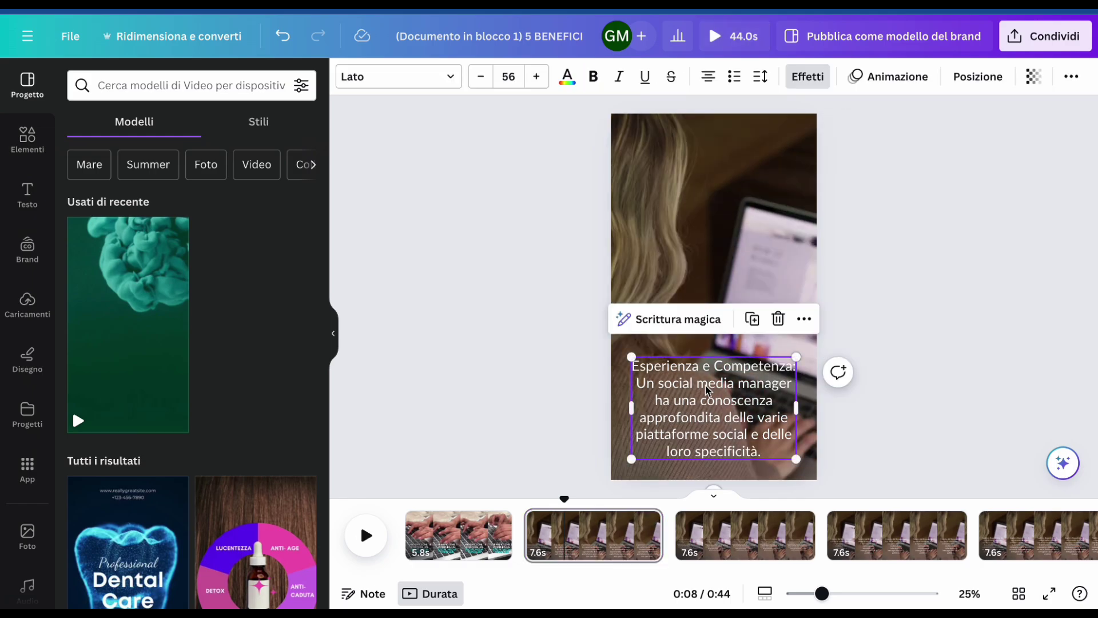
left_click(786, 398)
left_click_drag(632, 366, 793, 367)
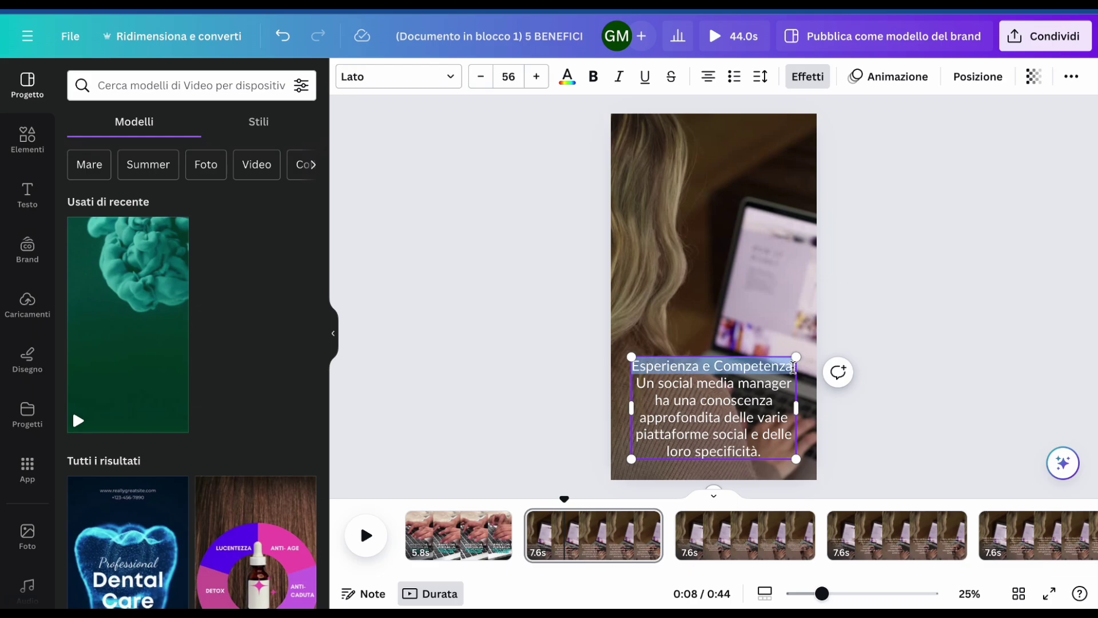
left_click(593, 77)
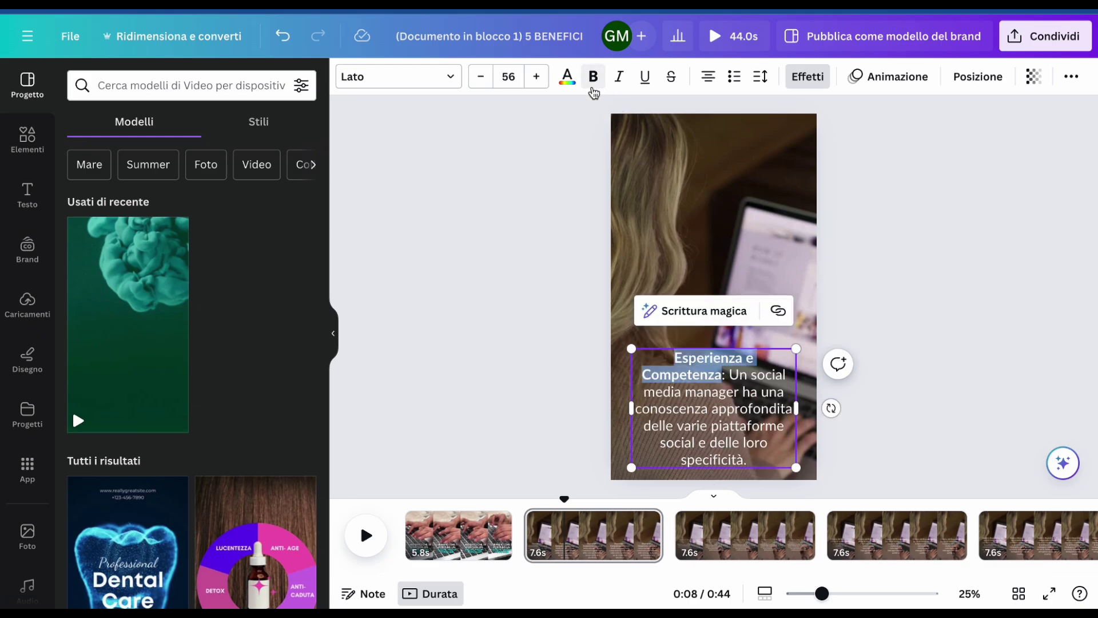
Step: Try larger font sizes for the "Esperienza e Competenza" text, ending at size 57
left_click(536, 77)
left_click(536, 77)
left_click(536, 77)
left_click(535, 77)
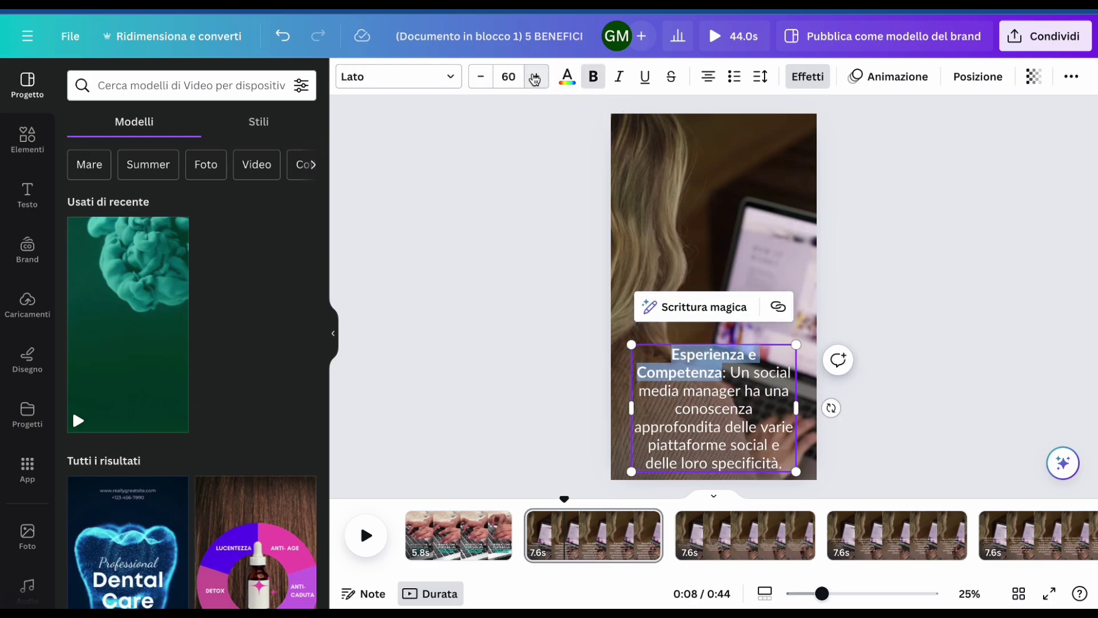
left_click(535, 77)
left_click(480, 77)
left_click(480, 76)
left_click(480, 76)
left_click(480, 77)
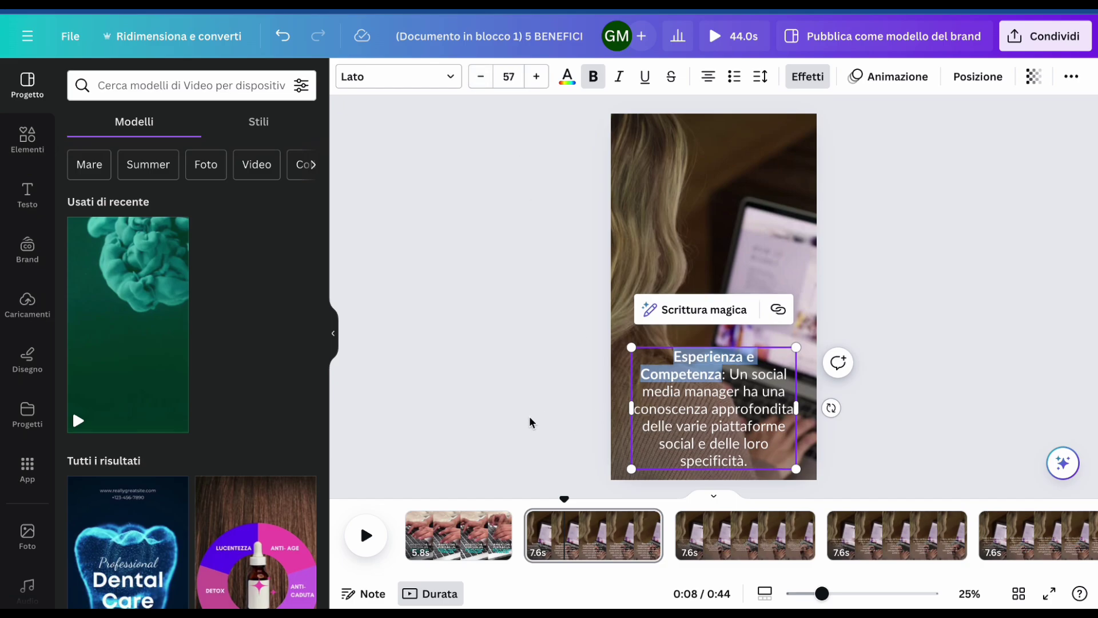
left_click(530, 424)
left_click(754, 377)
left_click(754, 377)
left_click(731, 373)
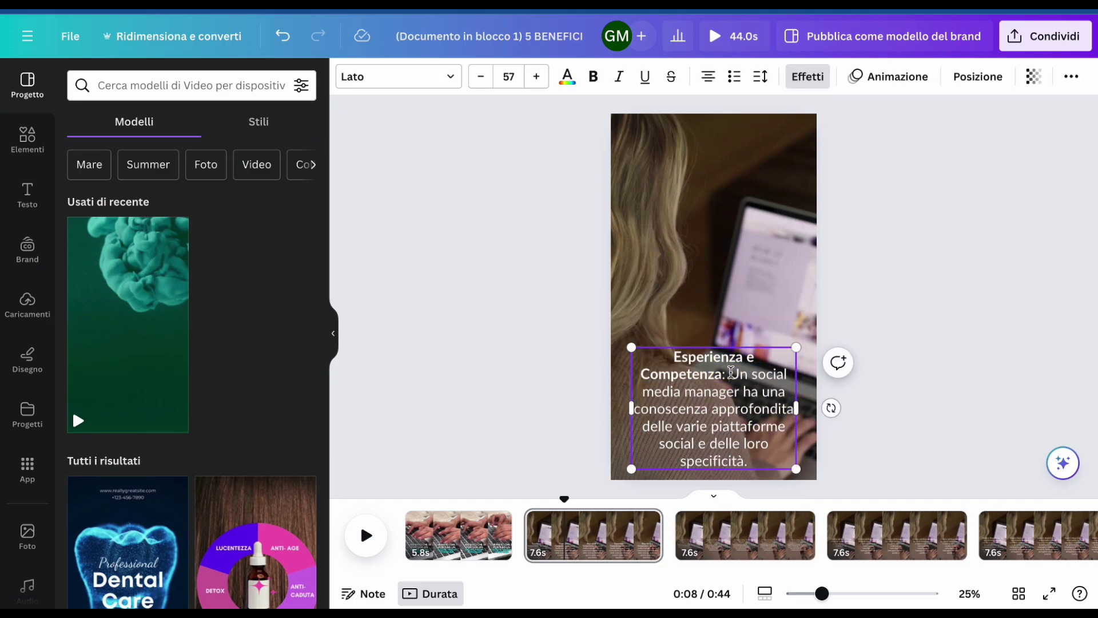
left_click_drag(731, 373, 778, 460)
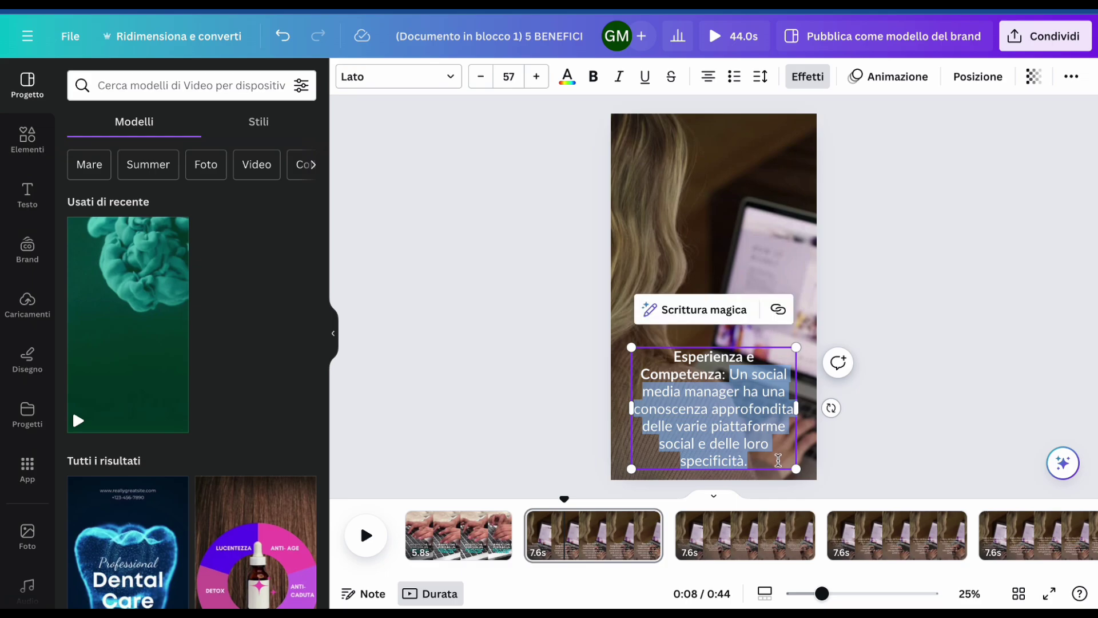
left_click(908, 317)
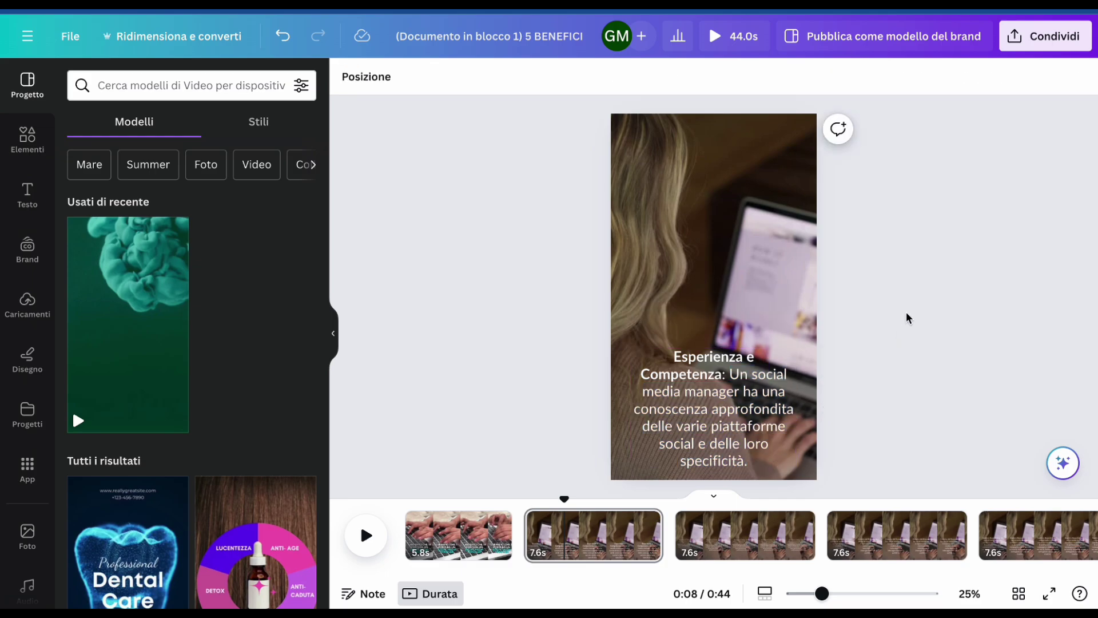
Step: Copy the description that follows "Esperienza e Competenza:" and delete it so that only the heading is left in the box
double_click(741, 439)
left_click(728, 375)
left_click_drag(732, 373, 759, 479)
key("ctrl+c")
key("BackSpace")
left_click(913, 364)
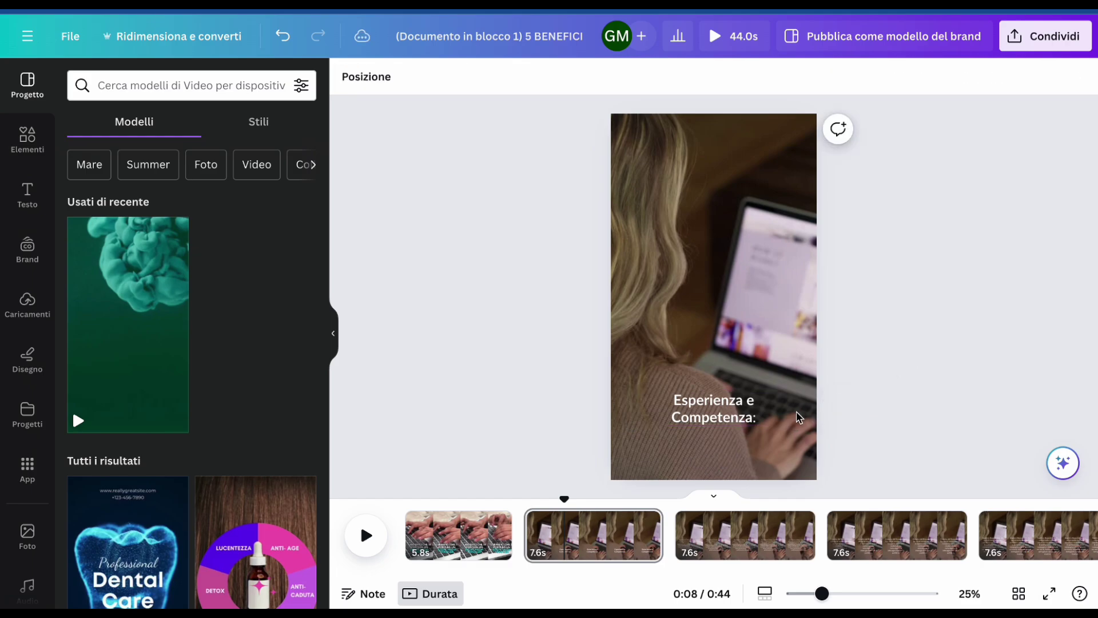
Step: Enlarge the "Esperienza e Competenza:" heading to size 72 and nudge it slightly upward
left_click(752, 413)
left_click(537, 77)
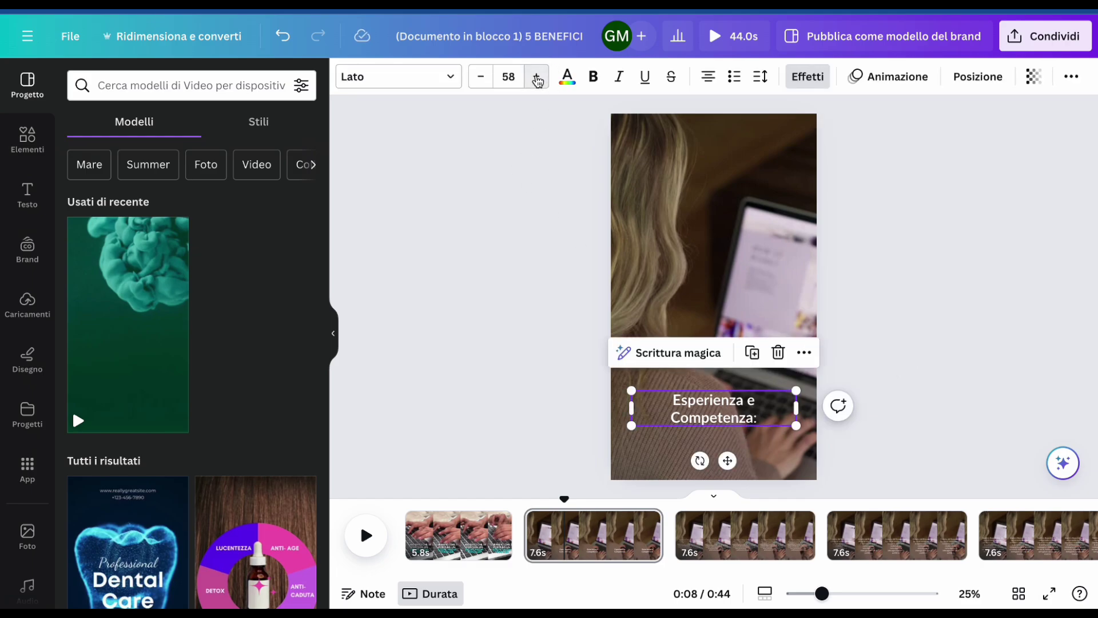
left_click(536, 76)
left_click(536, 77)
left_click(536, 77)
left_click(536, 77)
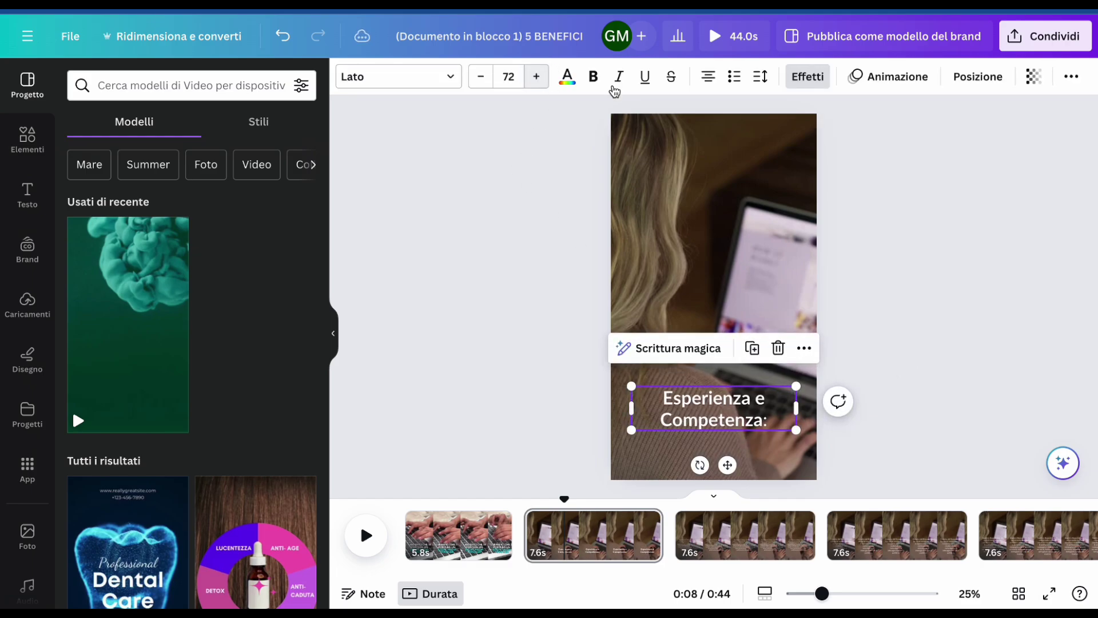
left_click(1031, 456)
left_click(766, 403)
left_click_drag(767, 403, 764, 392)
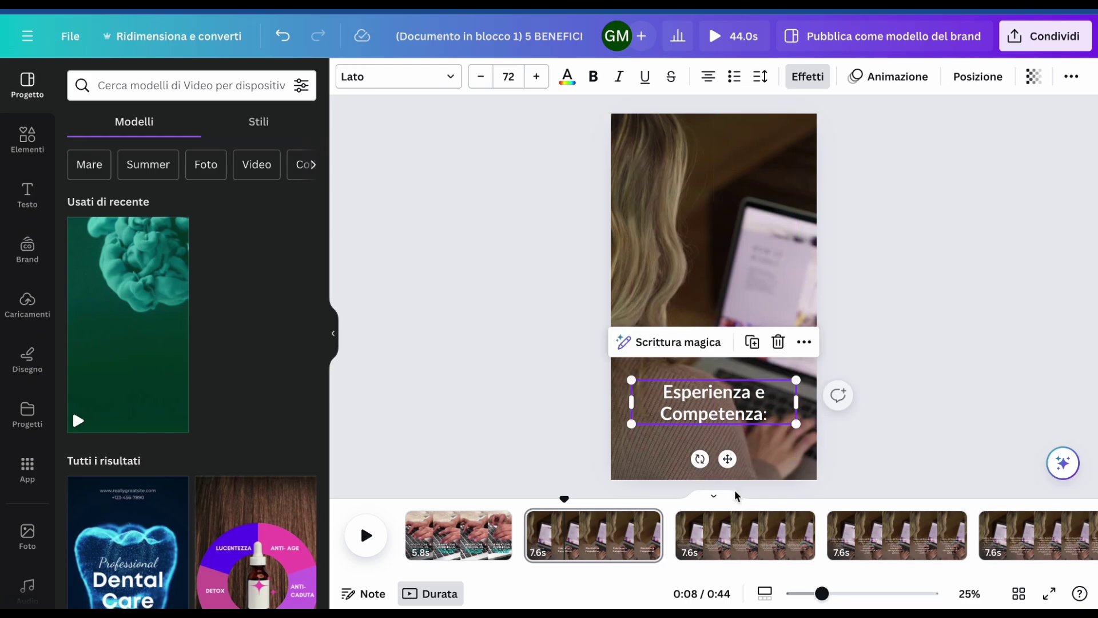
Step: Duplicate the second page containing the "Esperienza e Competenza:" heading
left_click(737, 545)
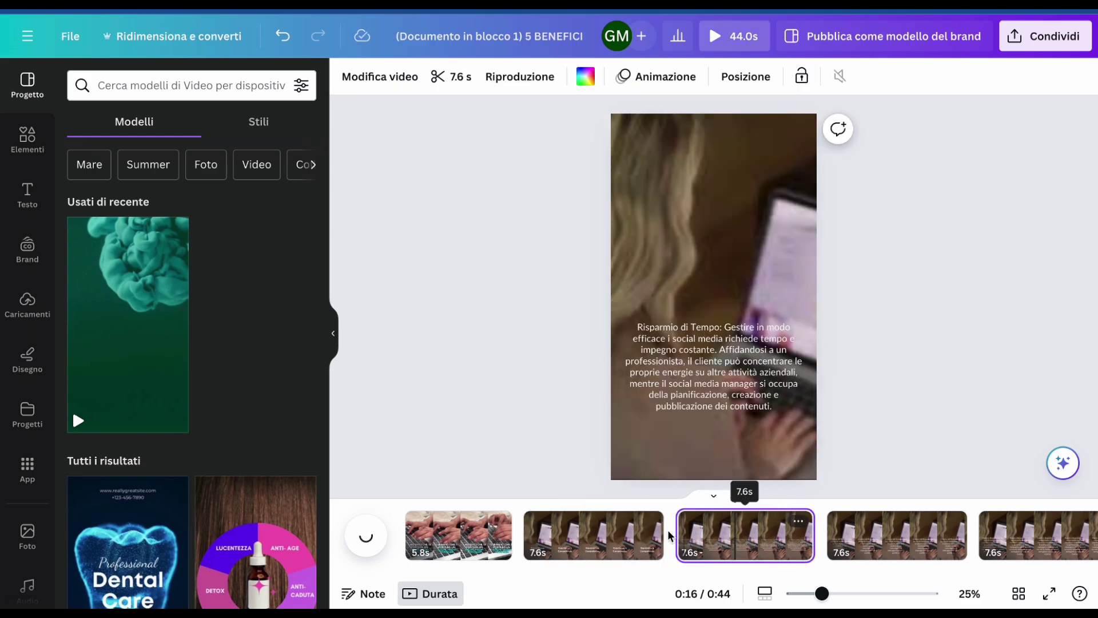
left_click(640, 538)
left_click(649, 521)
left_click(652, 524)
left_click(652, 523)
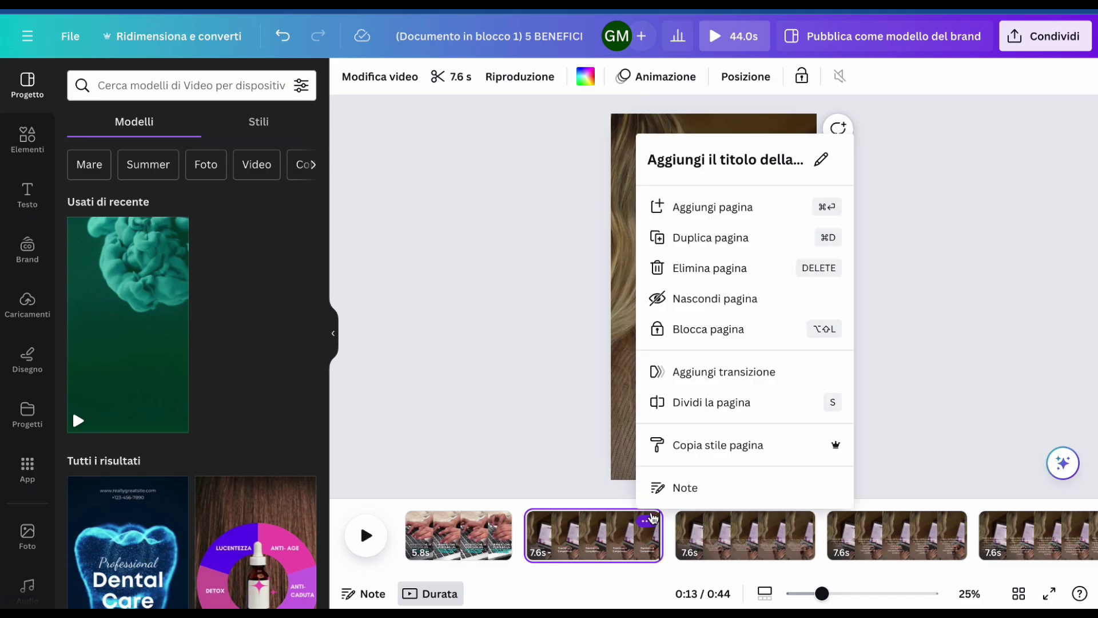
left_click(744, 236)
Step: Replace the heading on the duplicated page with the copied description "Un social media manager ha una conoscenza approfondita…"
left_click(750, 562)
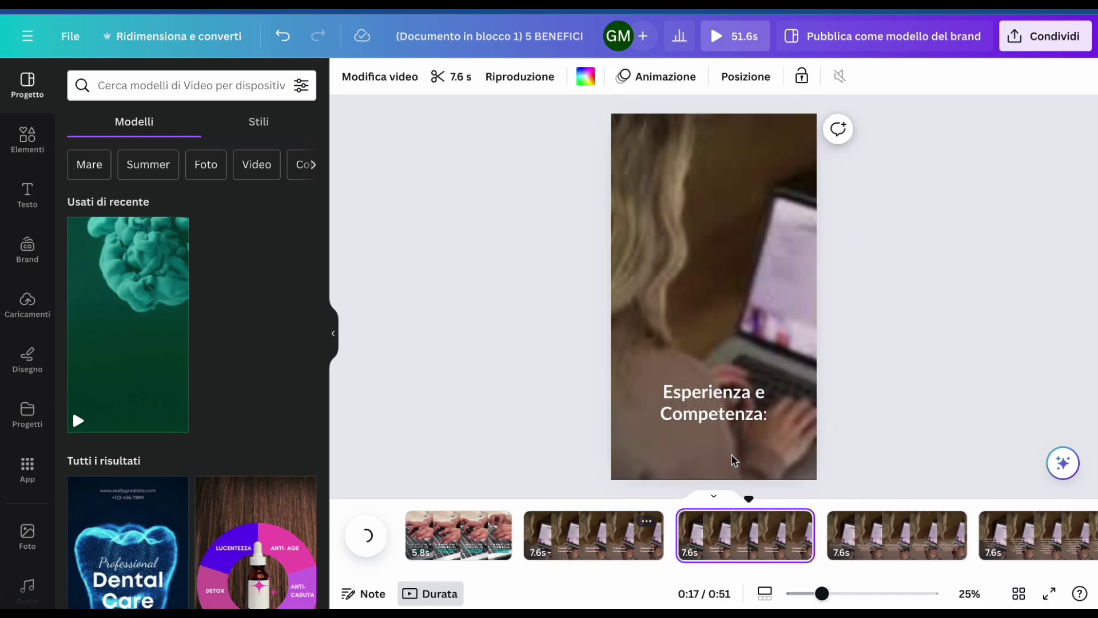
left_click(733, 401)
double_click(756, 409)
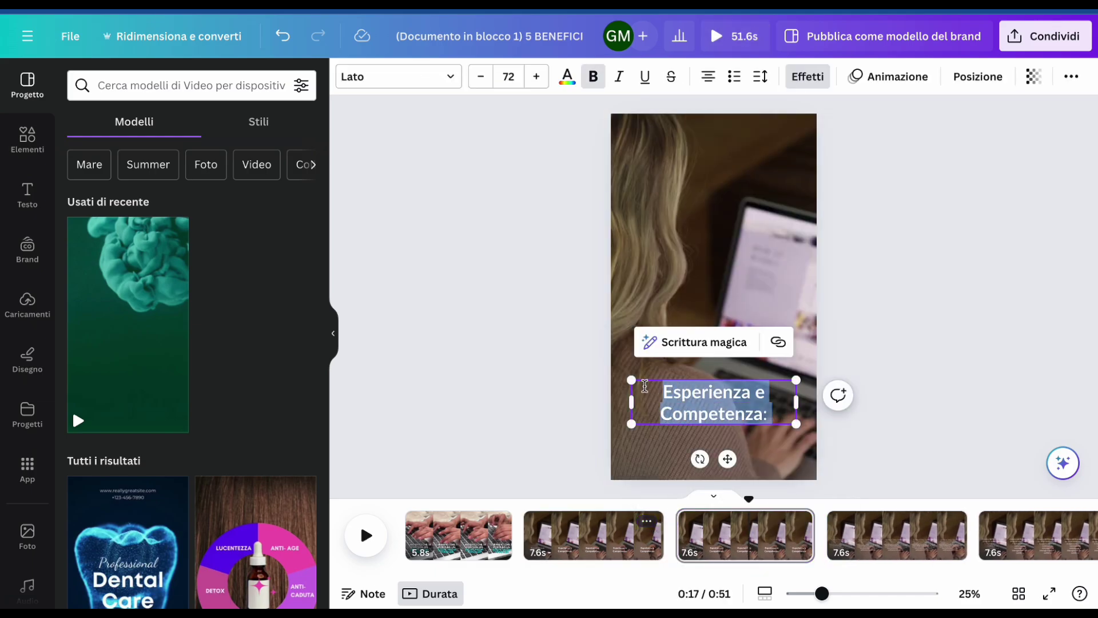
key("ctrl+v")
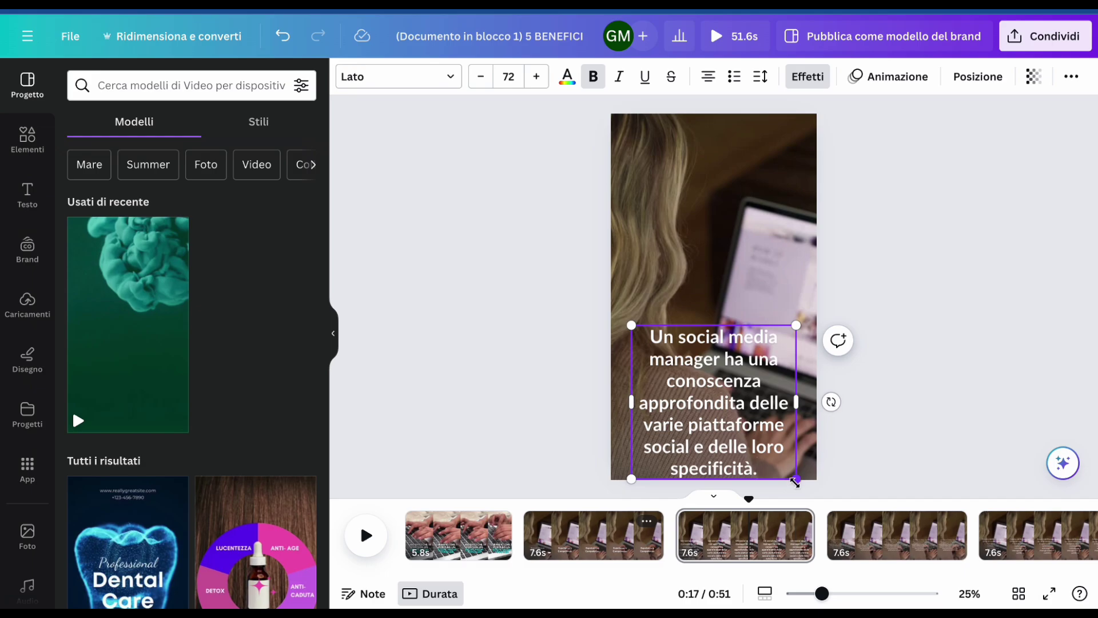
Step: Scale the description down to size 55,4, widen its box to 864 and move it lower on the page
left_click_drag(794, 482, 758, 443)
left_click_drag(766, 395, 796, 395)
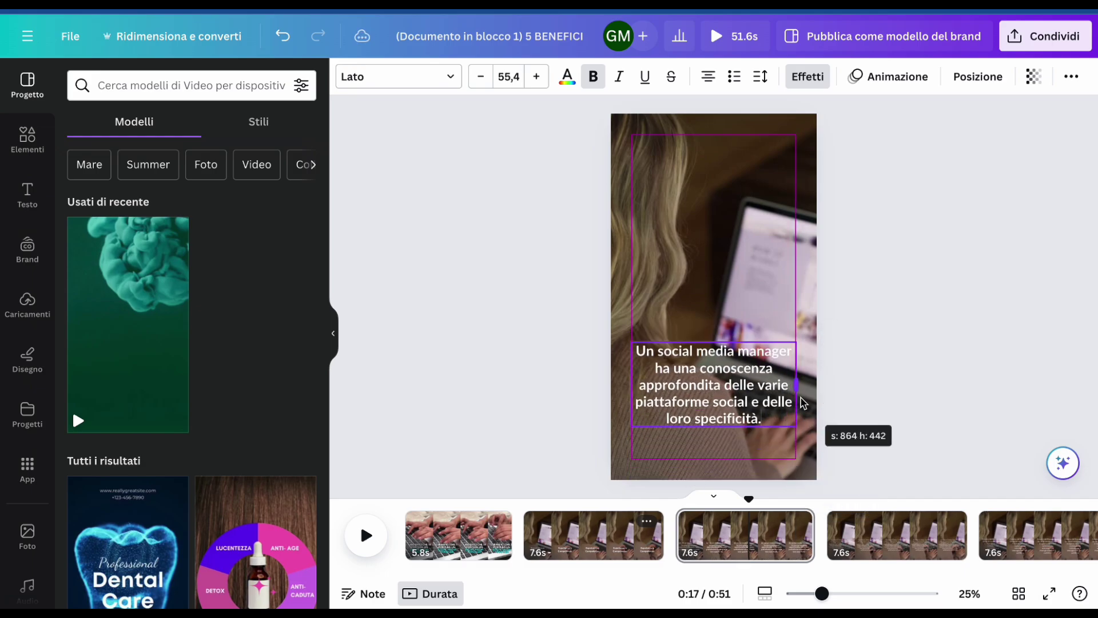
left_click_drag(718, 392, 718, 408)
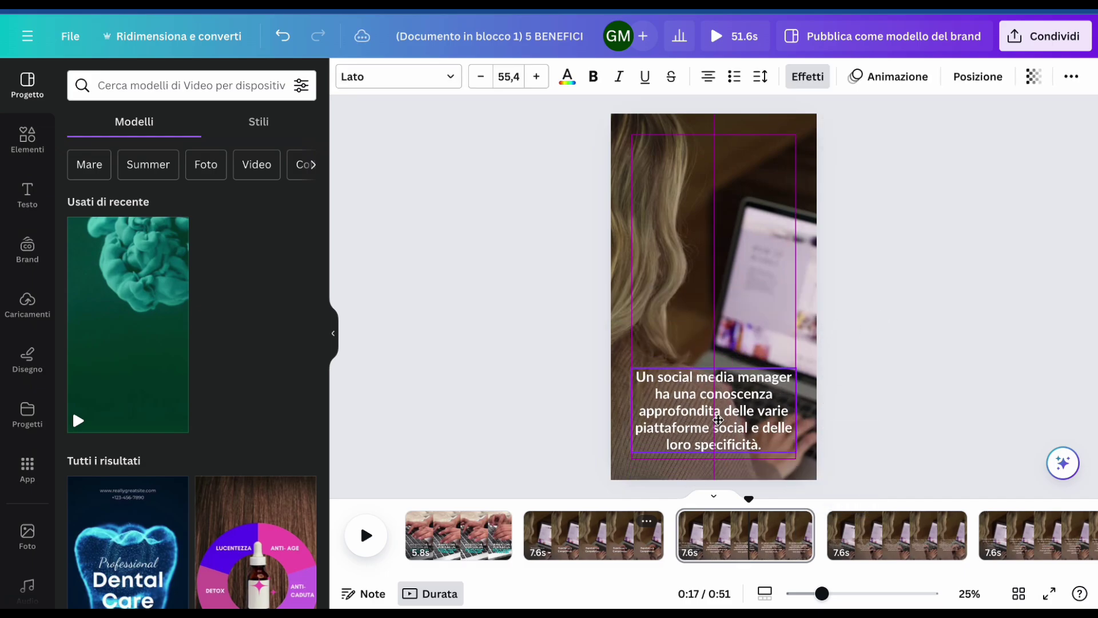
Step: Compare the heading's placement on the second page with the description's placement on the third page
left_click(614, 503)
left_click(697, 408)
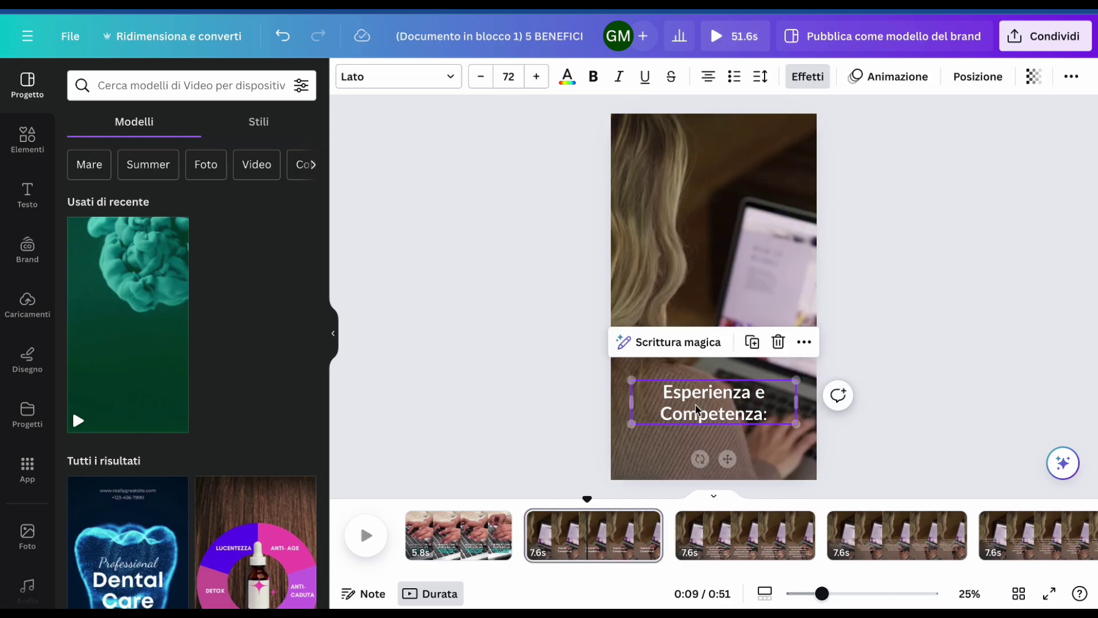
left_click(733, 530)
left_click(737, 395)
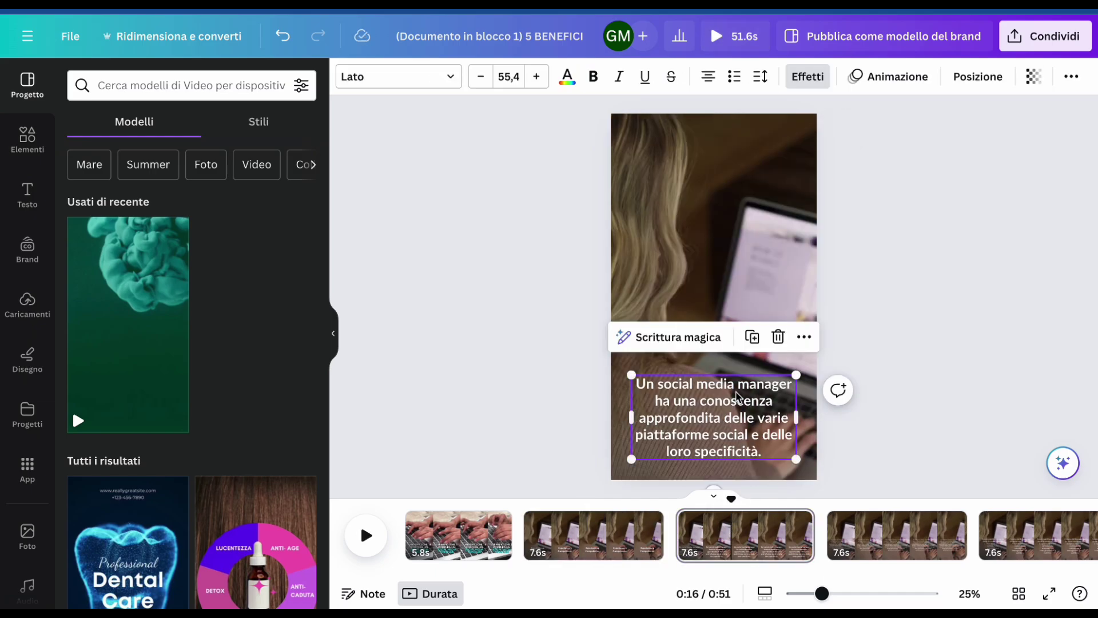
Step: Search the stock videos for "SOCIAL MEDIA MANAGER" and make the 10-second social media icons clip the third page's background
scroll(28, 509, "down", 3)
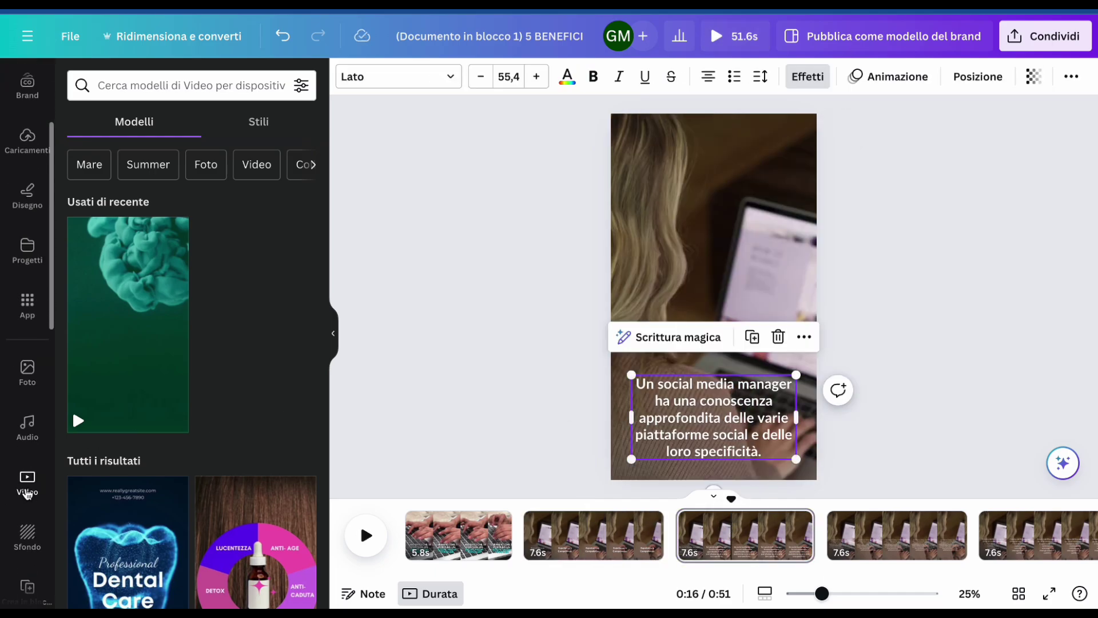
left_click(27, 483)
left_click(163, 85)
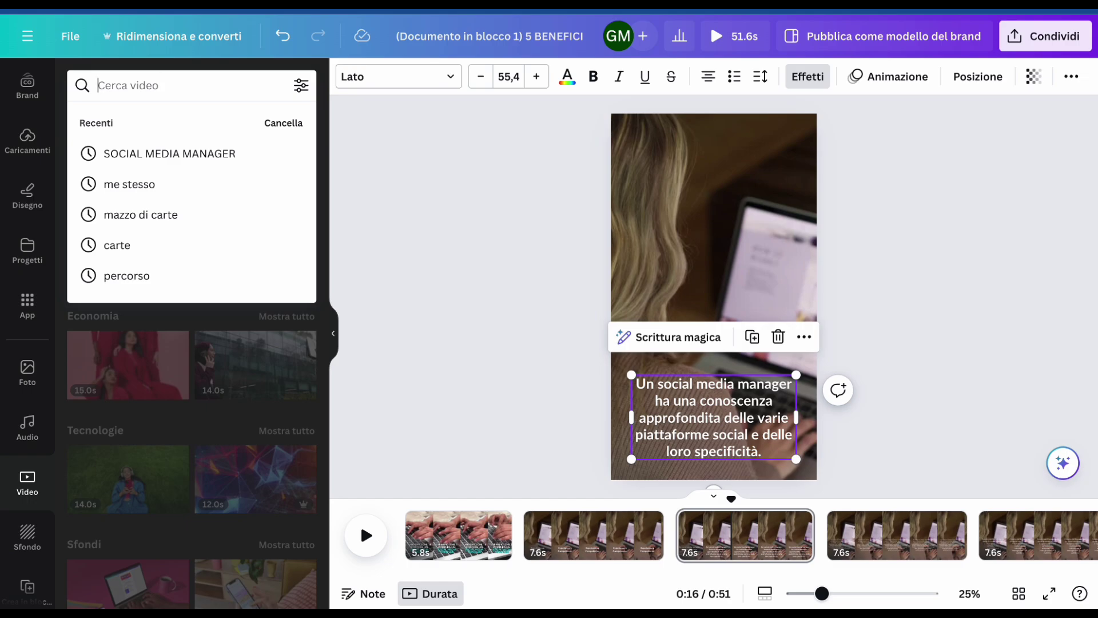
type("socia")
left_click(179, 153)
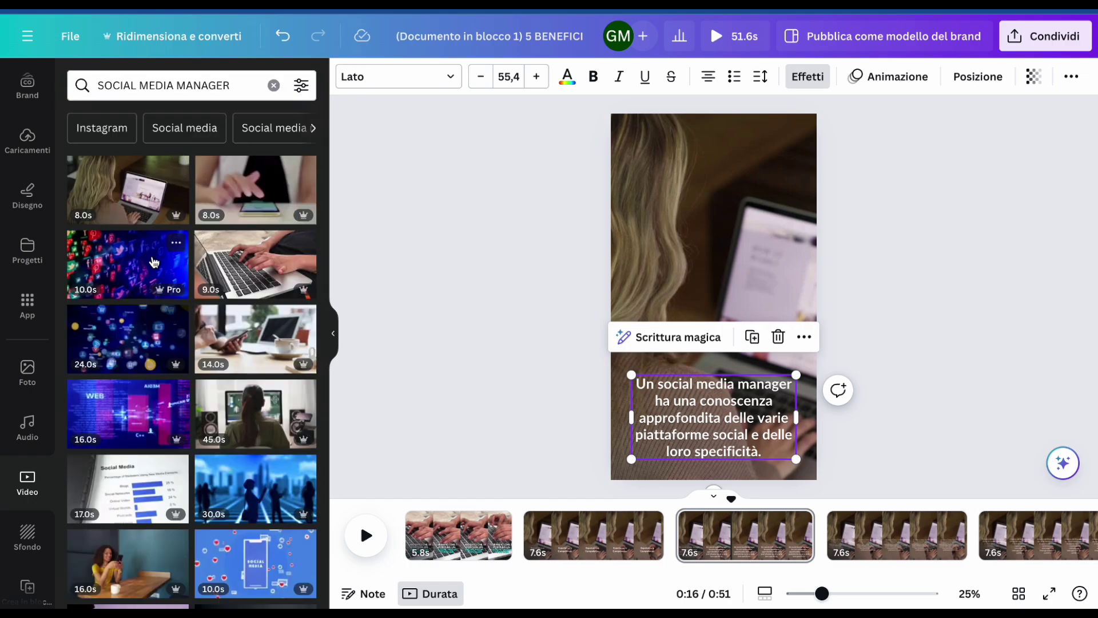
left_click_drag(153, 262, 633, 137)
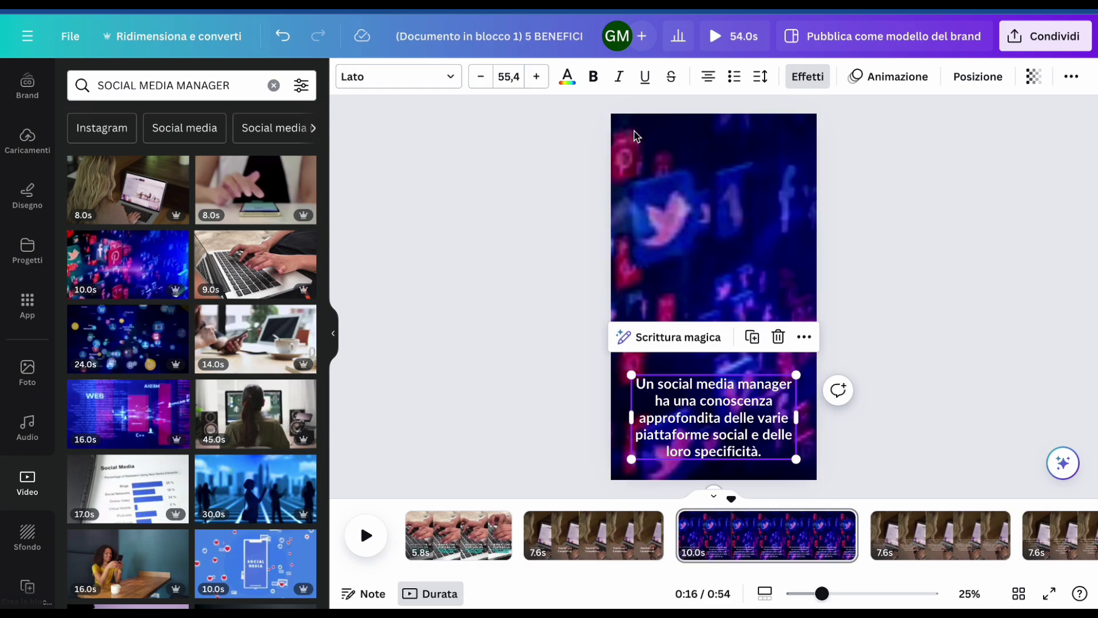
left_click(746, 466)
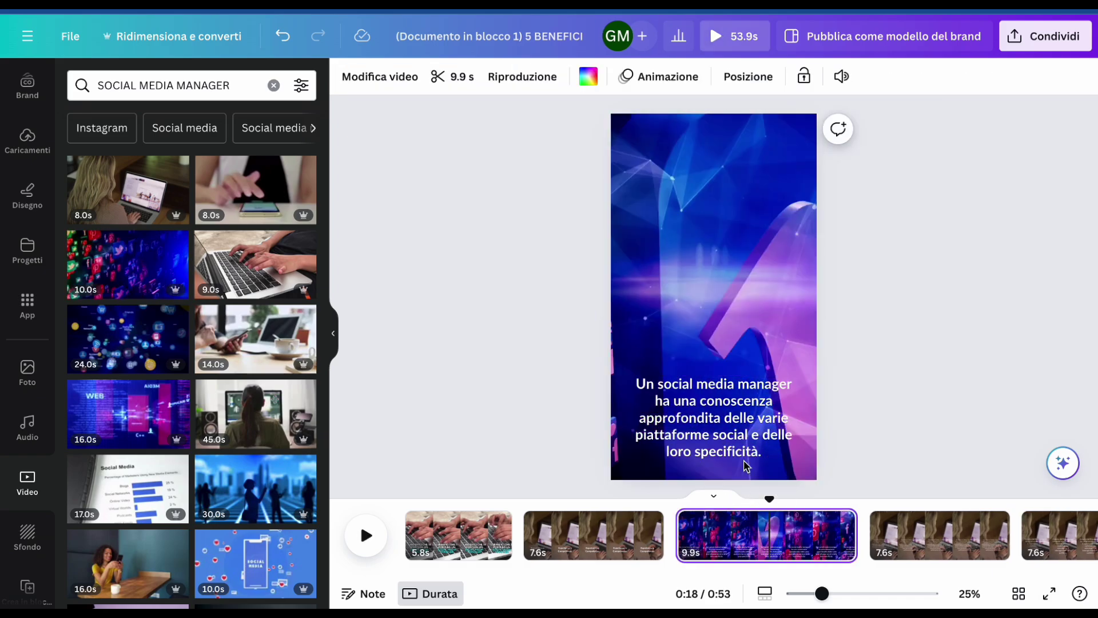
Step: Apply the "Macchina da scrivere" text animation to the description on the third page
left_click(754, 395)
left_click(903, 76)
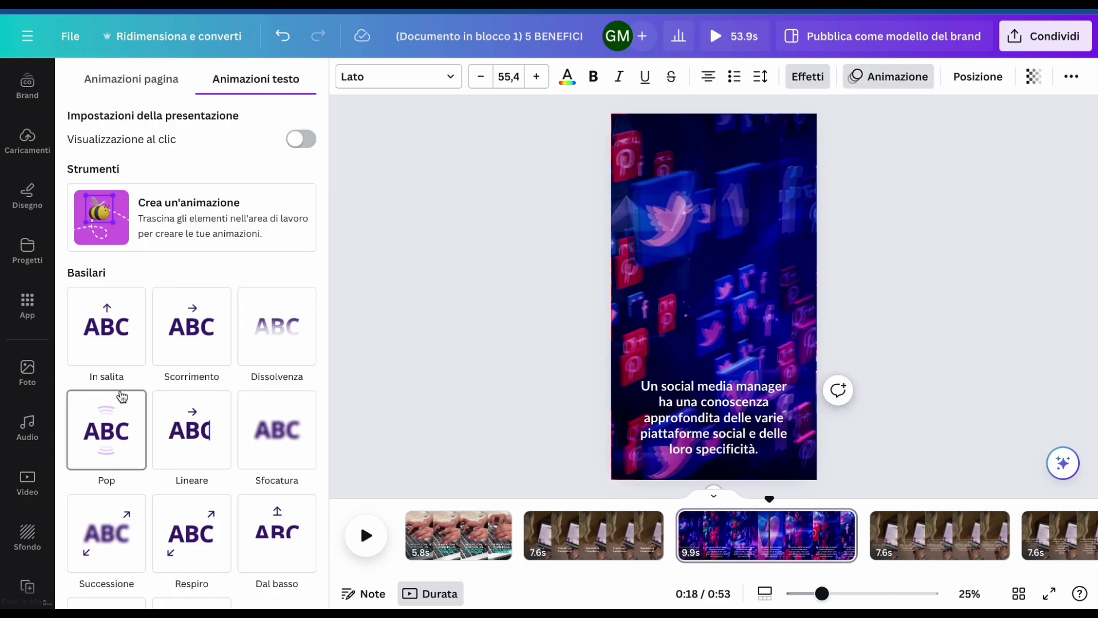
scroll(120, 389, "down", 3)
left_click(107, 575)
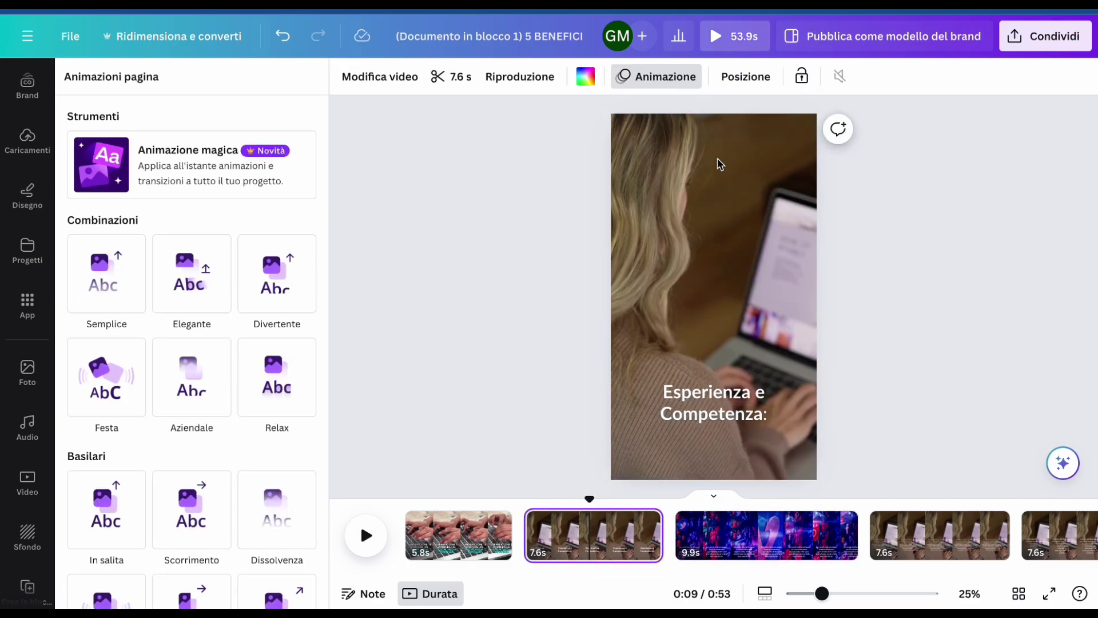
left_click(661, 83)
left_click(658, 81)
scroll(211, 483, "down", 3)
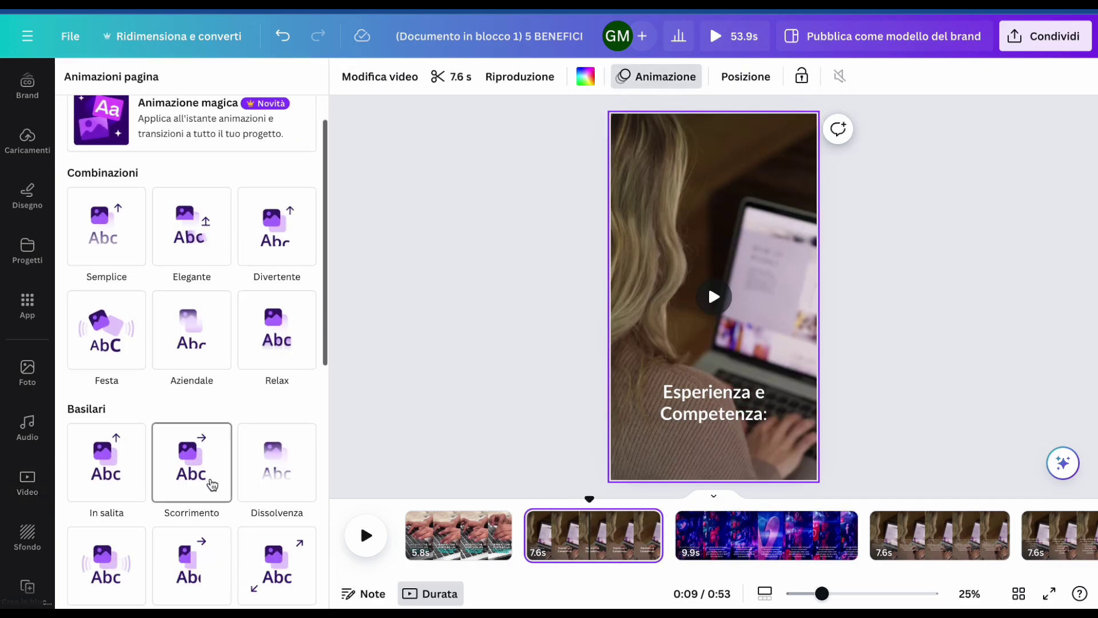
scroll(207, 483, "down", 3)
scroll(138, 504, "down", 4)
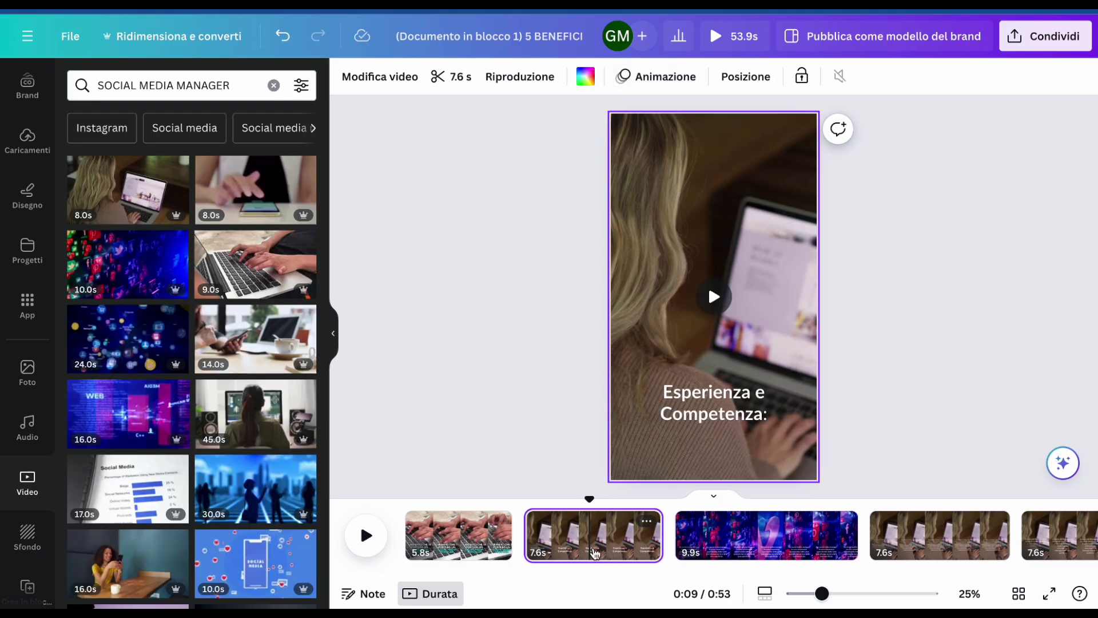
Step: Apply the "Macchina da scrivere" text animation to the "Esperienza e Competenza:" heading and check the third page's animated description
left_click(704, 405)
left_click(808, 80)
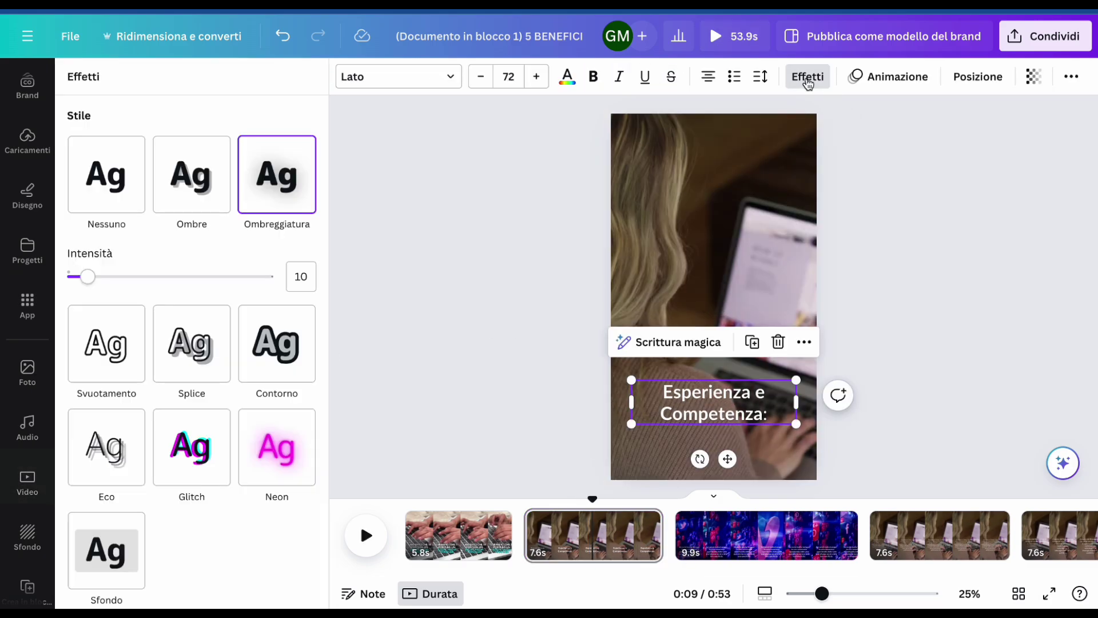
left_click(880, 89)
scroll(319, 297, "down", 5)
left_click(128, 397)
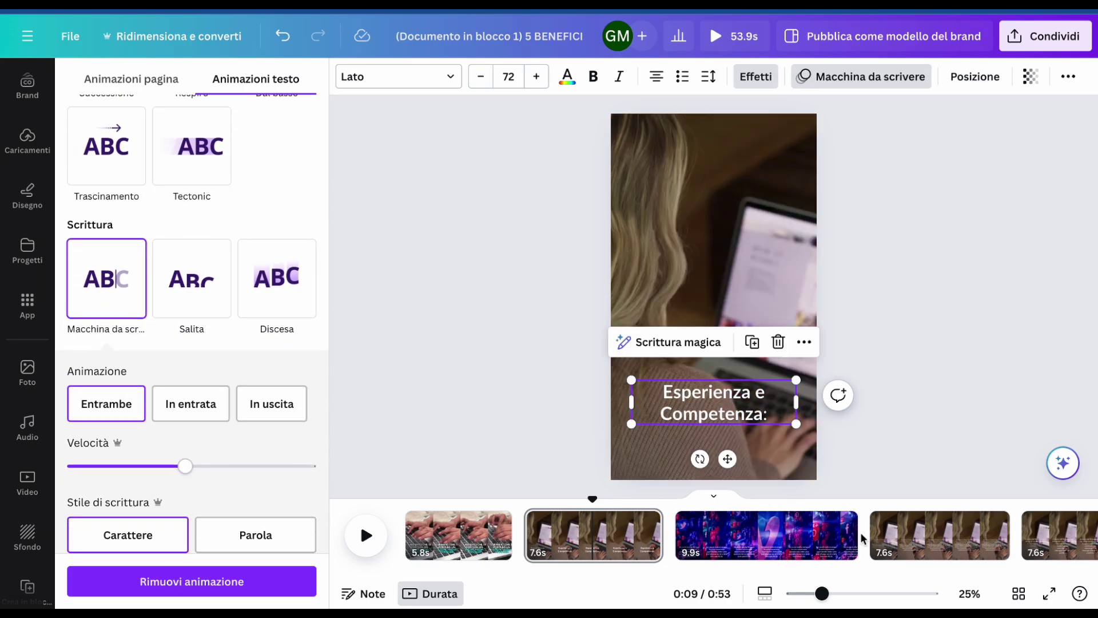
left_click(763, 558)
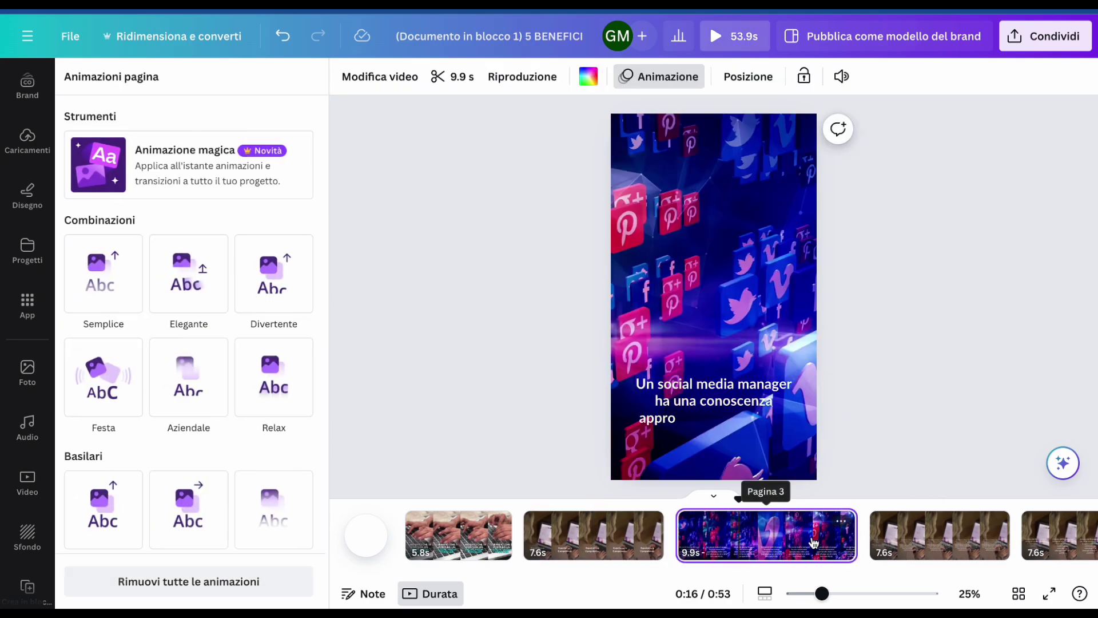
left_click(716, 389)
Step: Replace the background of the fourth page, "Risparmio di Tempo", with the 8-second clip of a hand tapping a phone
left_click(885, 538)
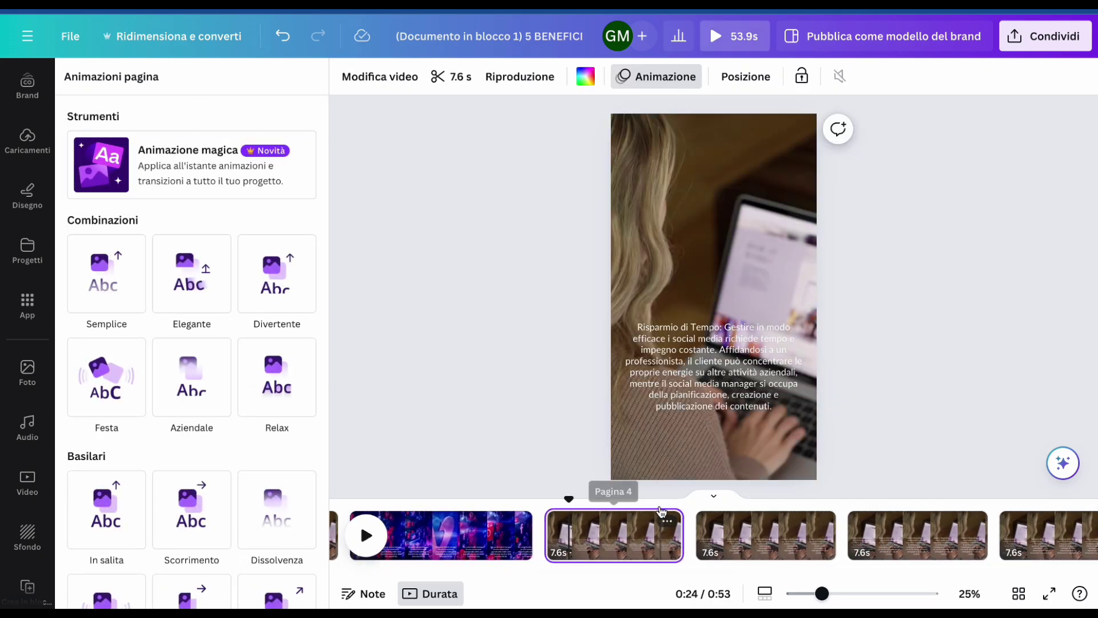
left_click(699, 353)
left_click(699, 353)
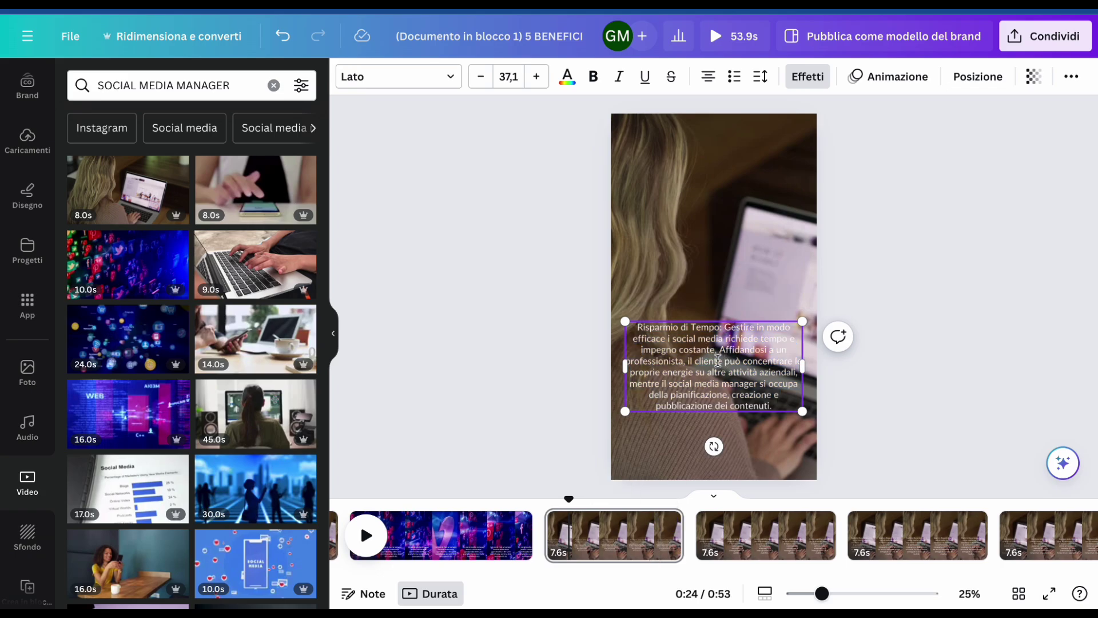
left_click(708, 238)
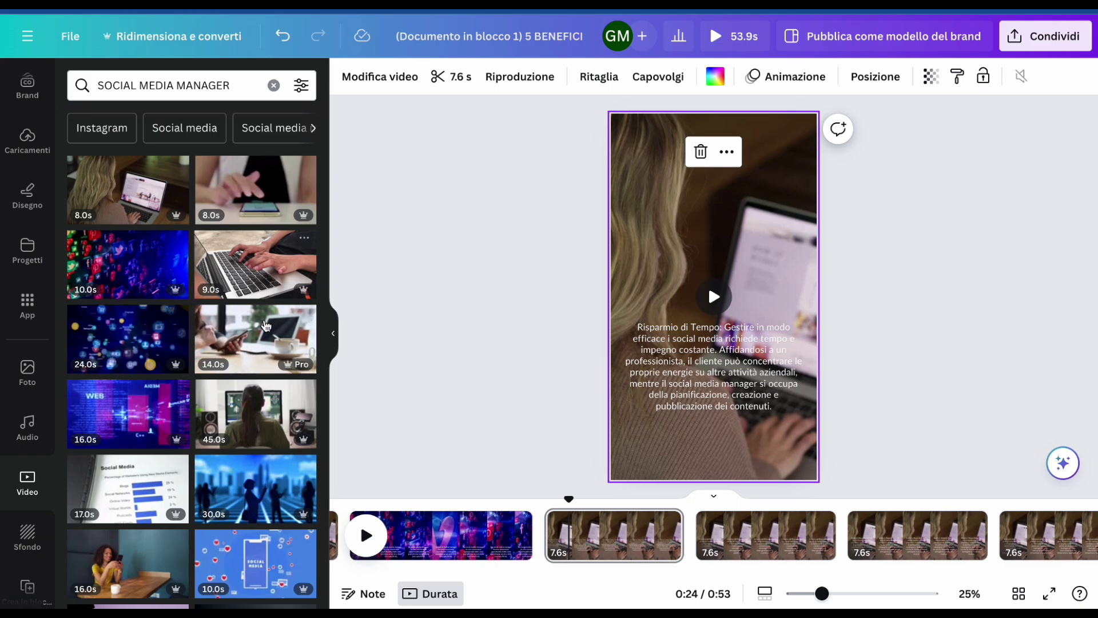
left_click_drag(255, 189, 617, 140)
Step: Replace the "Crescita dell'Engagement" page's background with the 30-second blue city clip and the "Analisi e Reportistica" page's with the 17-second Social Media chart clip
left_click(777, 548)
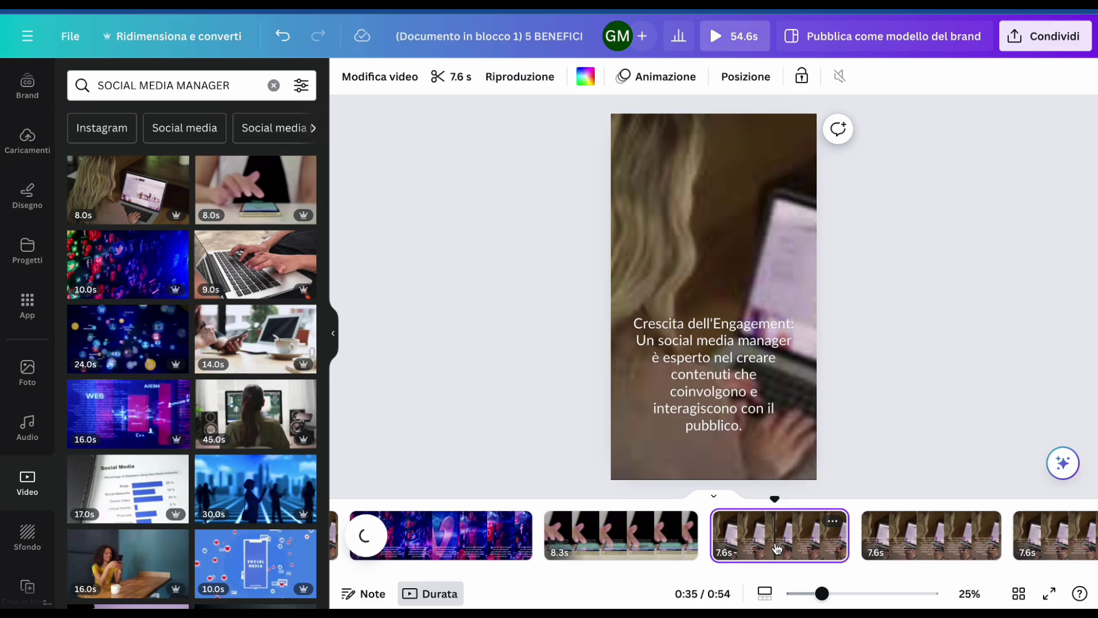
left_click_drag(289, 493, 670, 121)
scroll(915, 534, "right", 5)
left_click(892, 535)
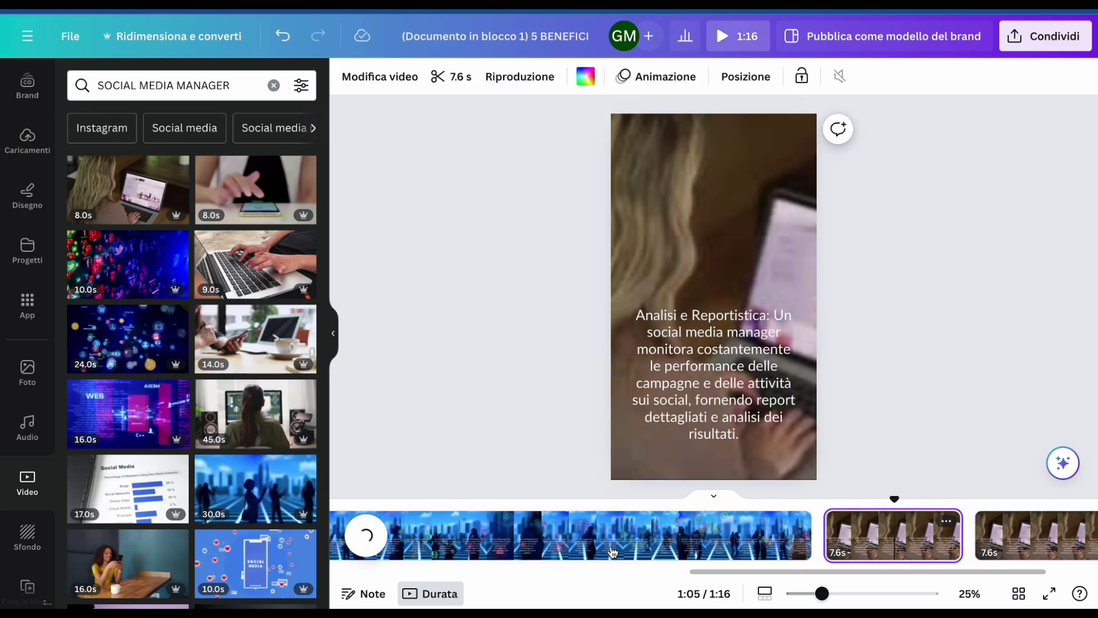
left_click_drag(130, 498, 633, 136)
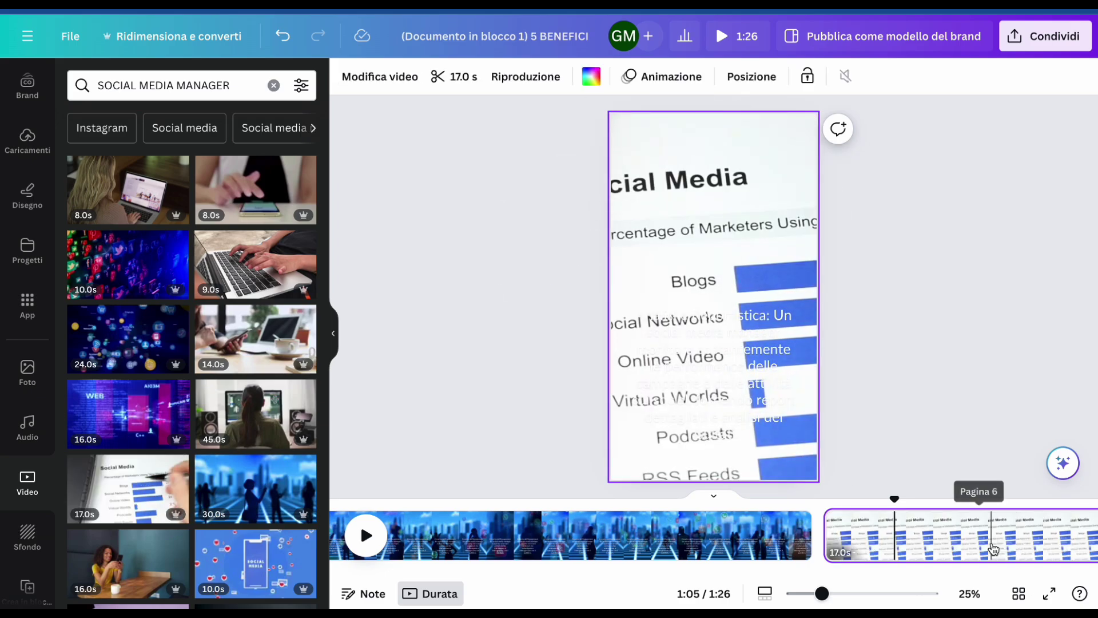
Step: Replace the background of the last page, "Gestione delle Crisi", with the 11-second clip of a man facing a sphere of portraits
left_click(992, 546)
scroll(229, 503, "down", 3)
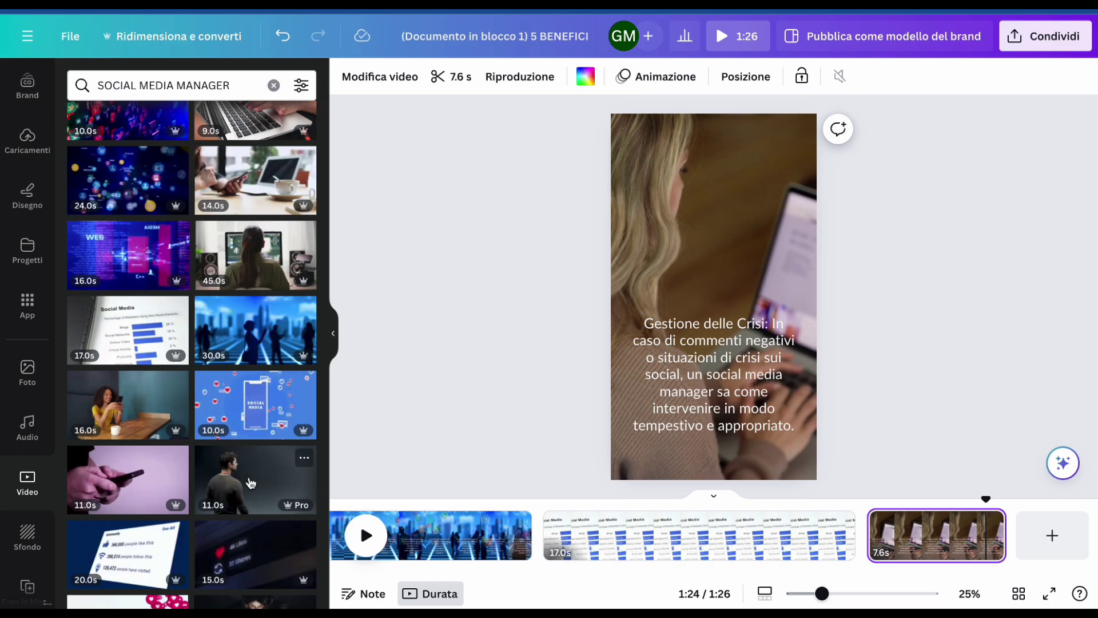
left_click_drag(250, 483, 672, 117)
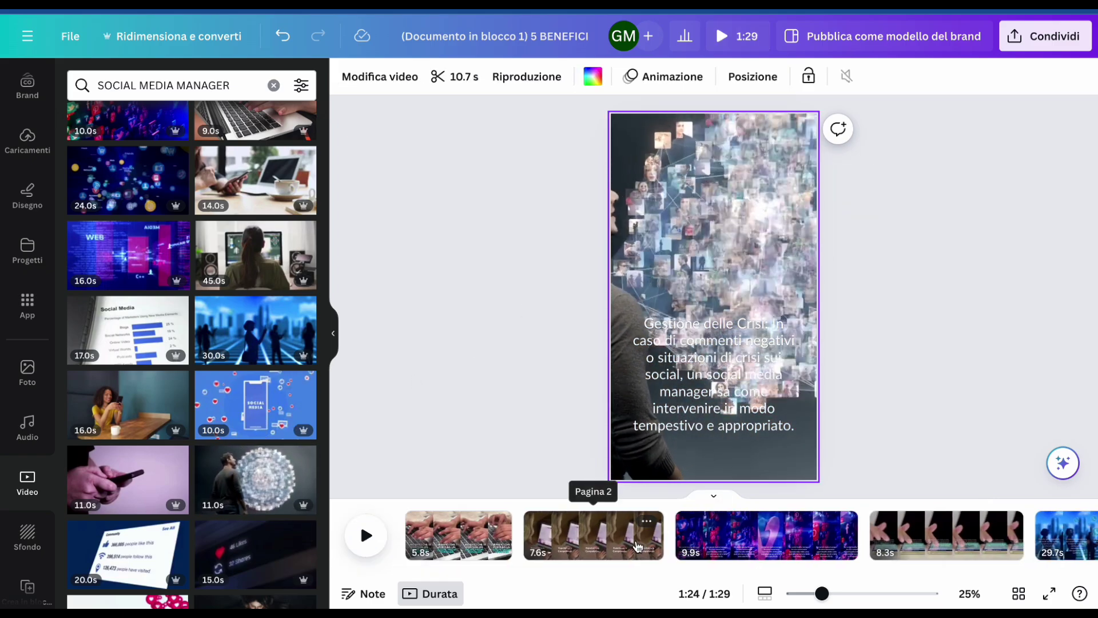
Step: Review the heading on the second page and the animated description on the third page
scroll(634, 545, "right", 2)
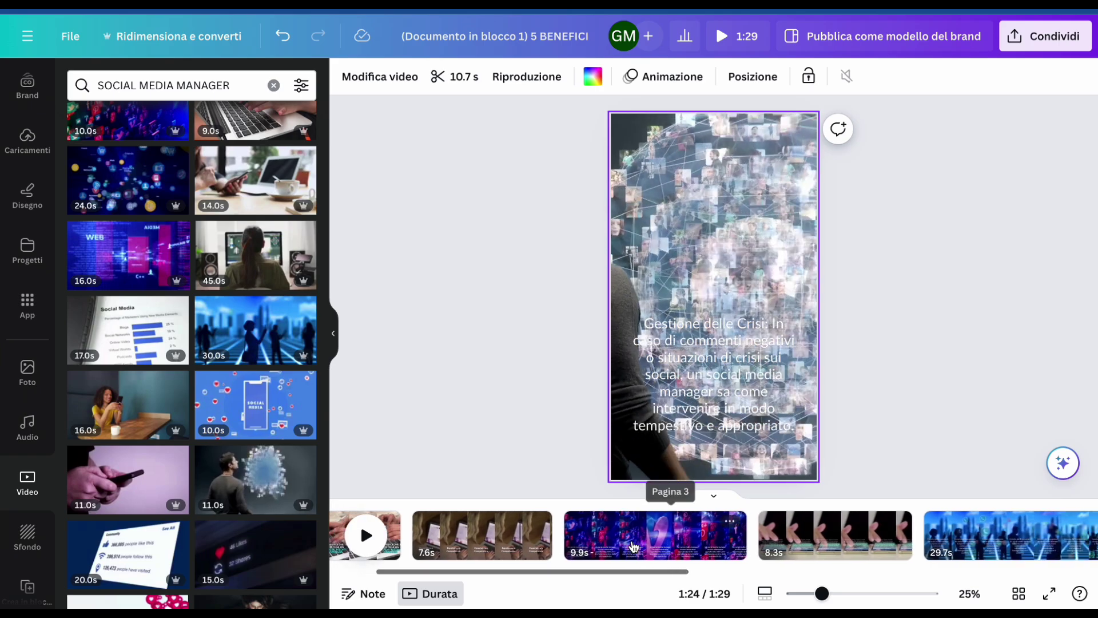
left_click(483, 537)
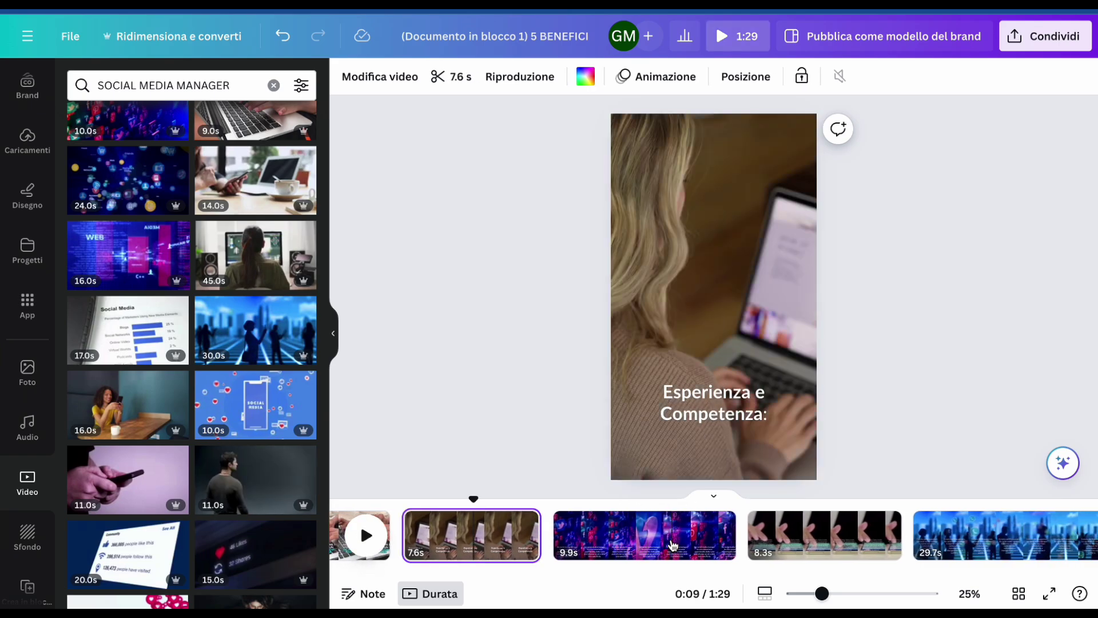
left_click(673, 544)
left_click(762, 455)
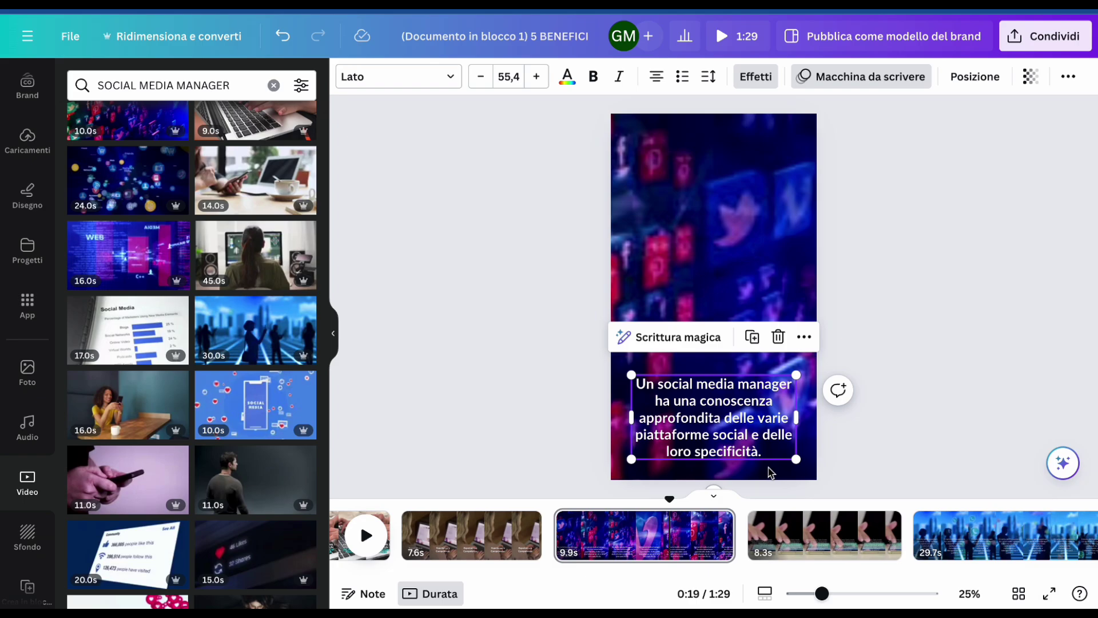
left_click(690, 403)
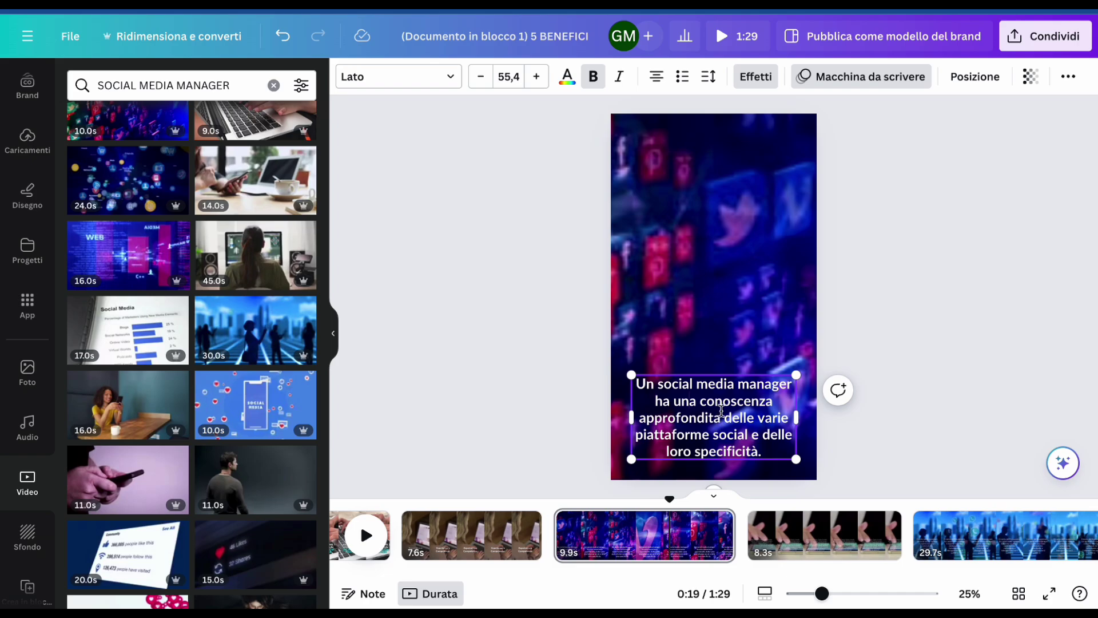
left_click(744, 287)
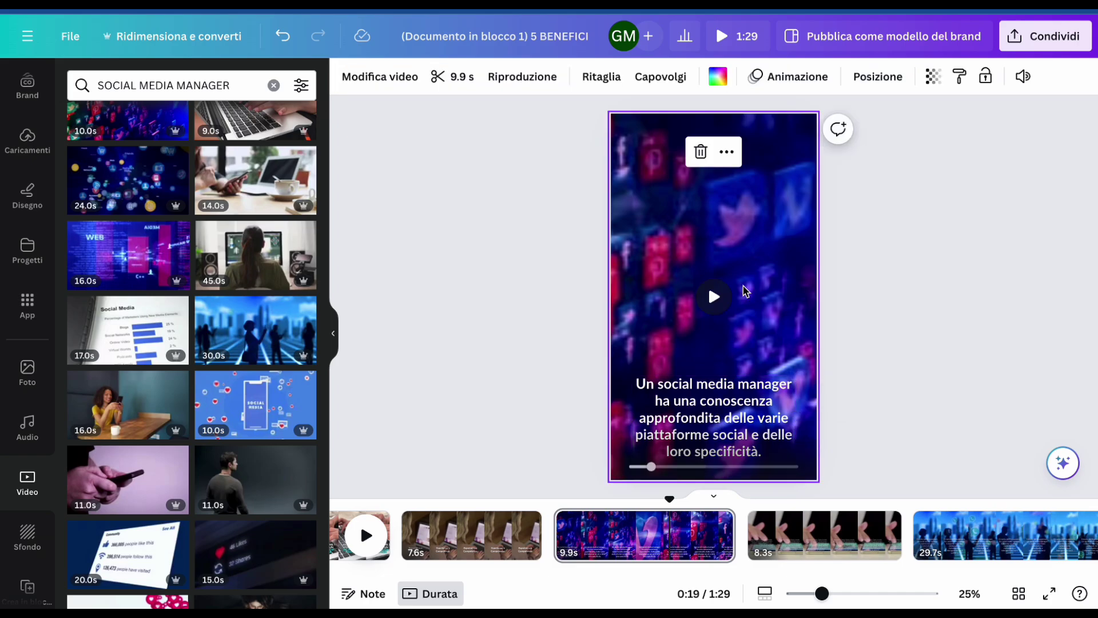
Step: Duplicate the fourth page containing the "Risparmio di Tempo" text
left_click(799, 557)
double_click(761, 382)
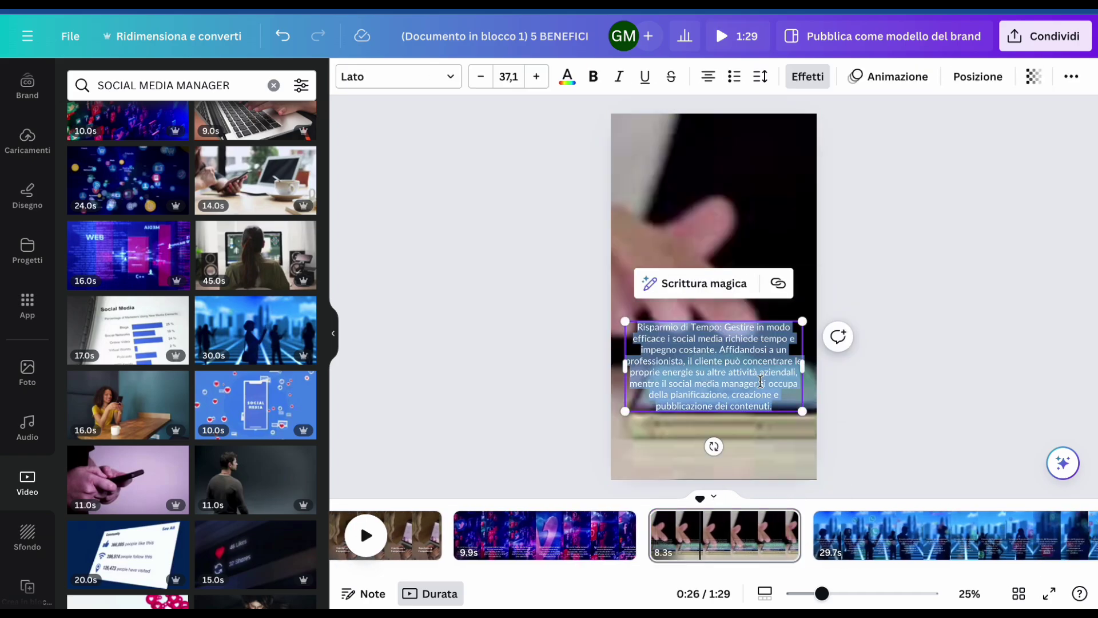
left_click(717, 339)
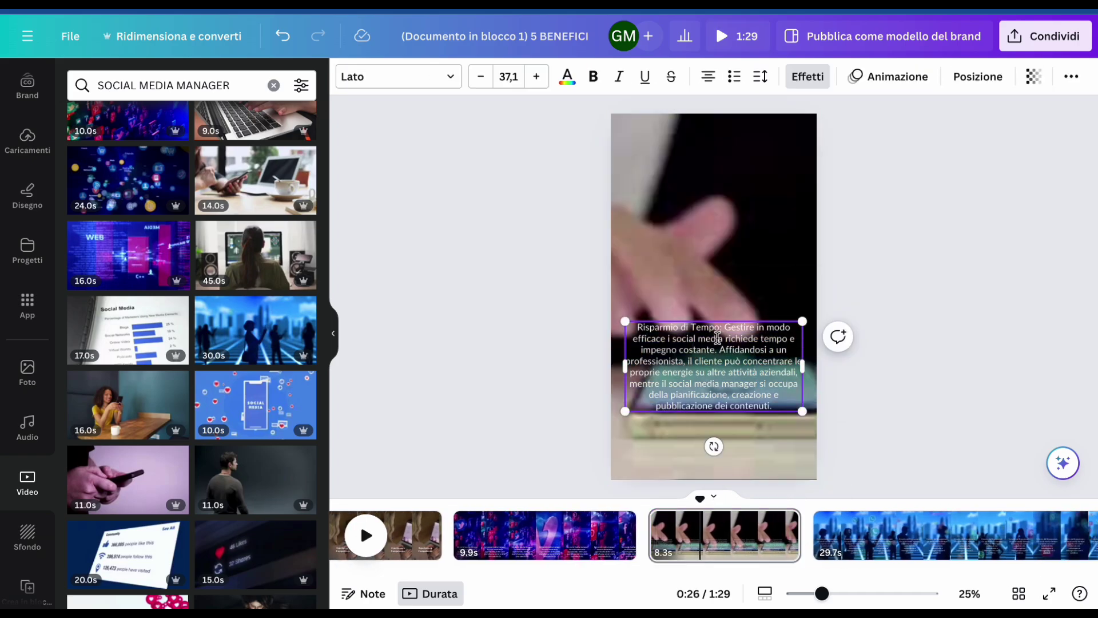
left_click(784, 521)
left_click(849, 238)
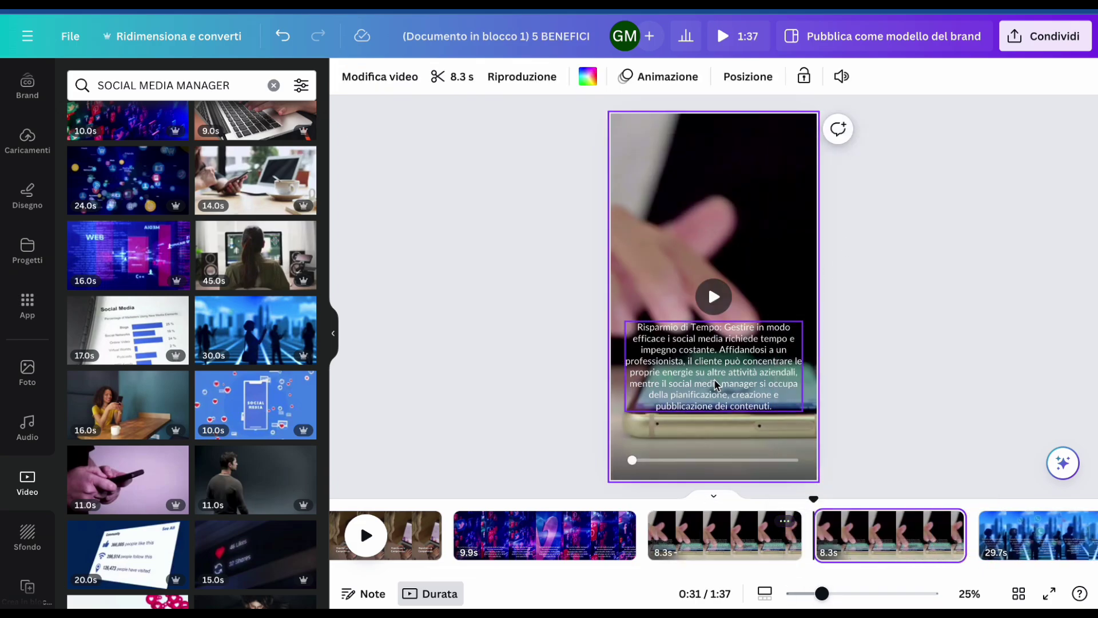
Step: Delete the description on the duplicated page, leaving only the heading "Risparmio di Tempo"
double_click(726, 324)
left_click(727, 323)
left_click_drag(726, 326, 798, 409)
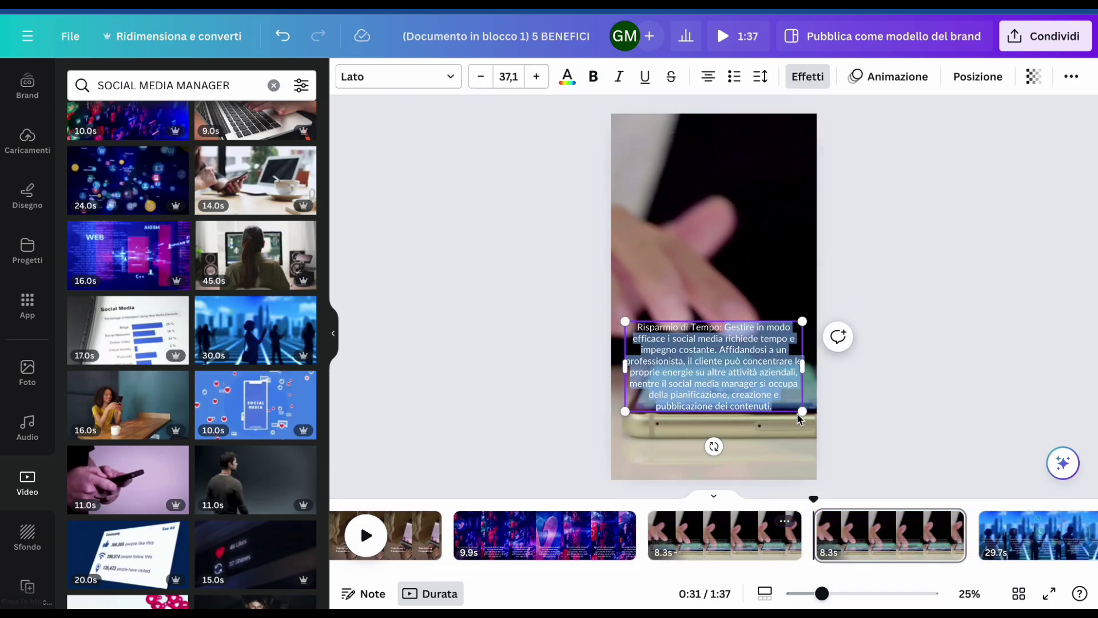
key("BackSpace")
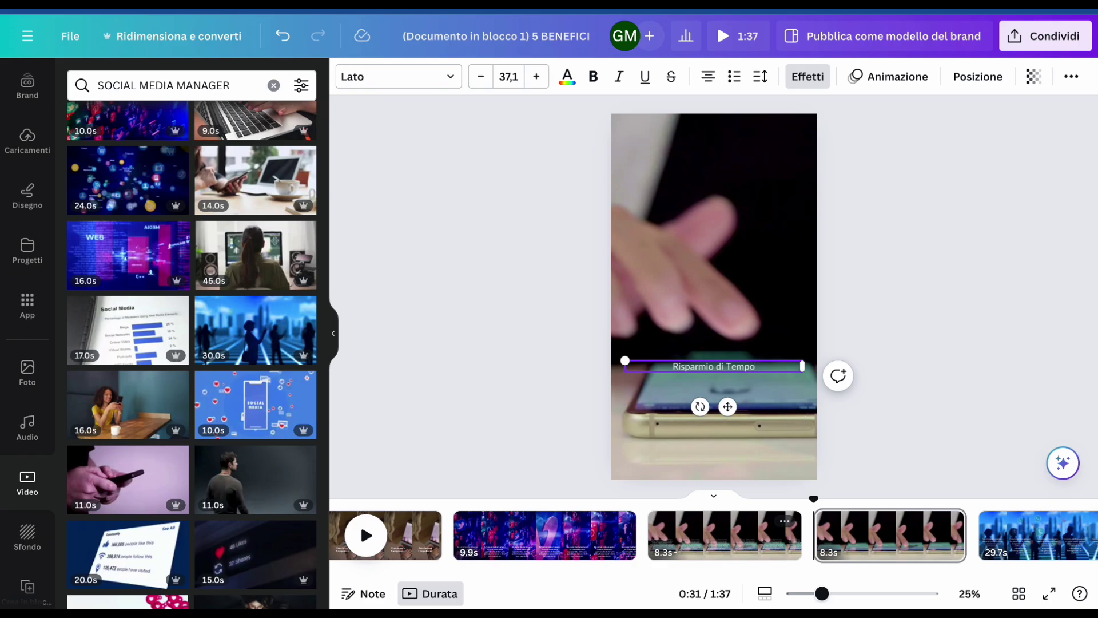
Step: Set the "Risparmio di Tempo" heading to size 77 and make it bold
left_click(536, 78)
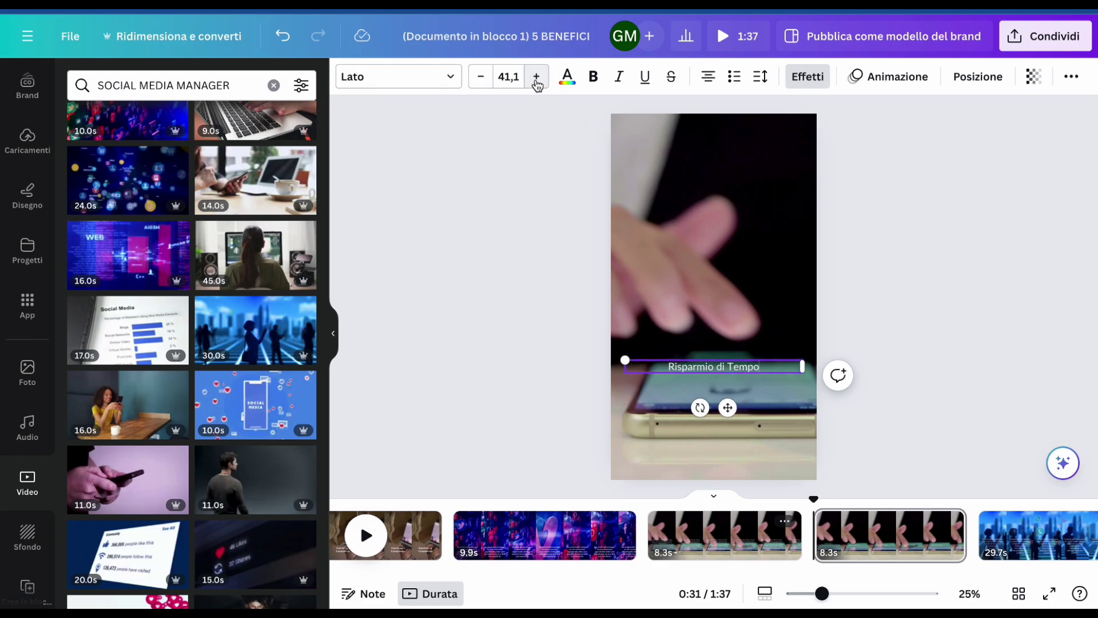
left_click(536, 78)
left_click(536, 78)
left_click(536, 78)
left_click(536, 78)
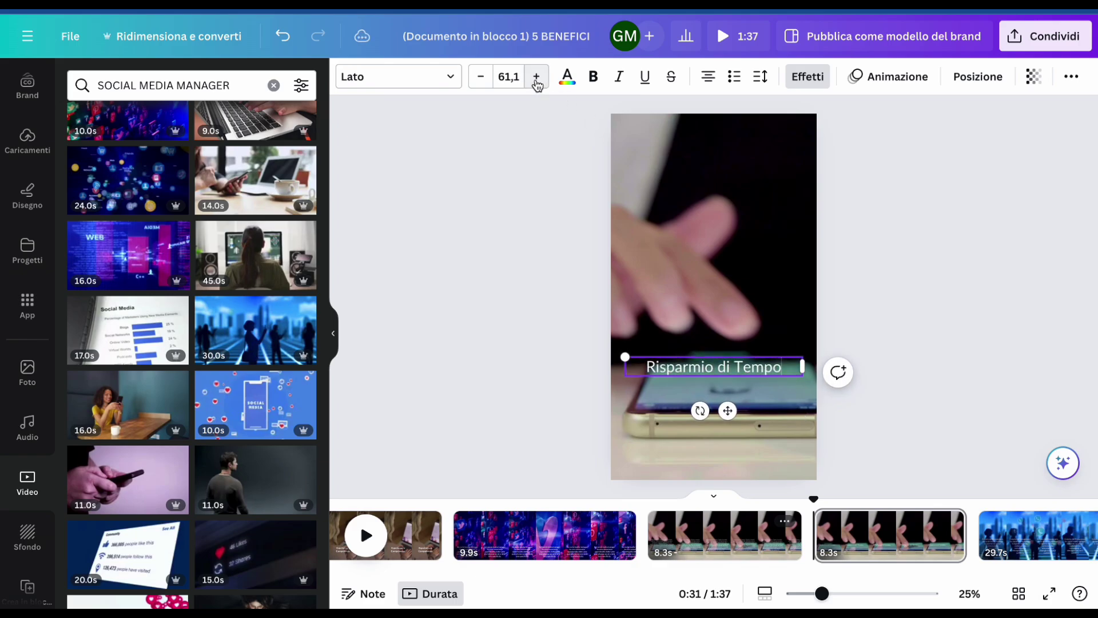
left_click(536, 78)
left_click(536, 78)
left_click(536, 78)
left_click(535, 77)
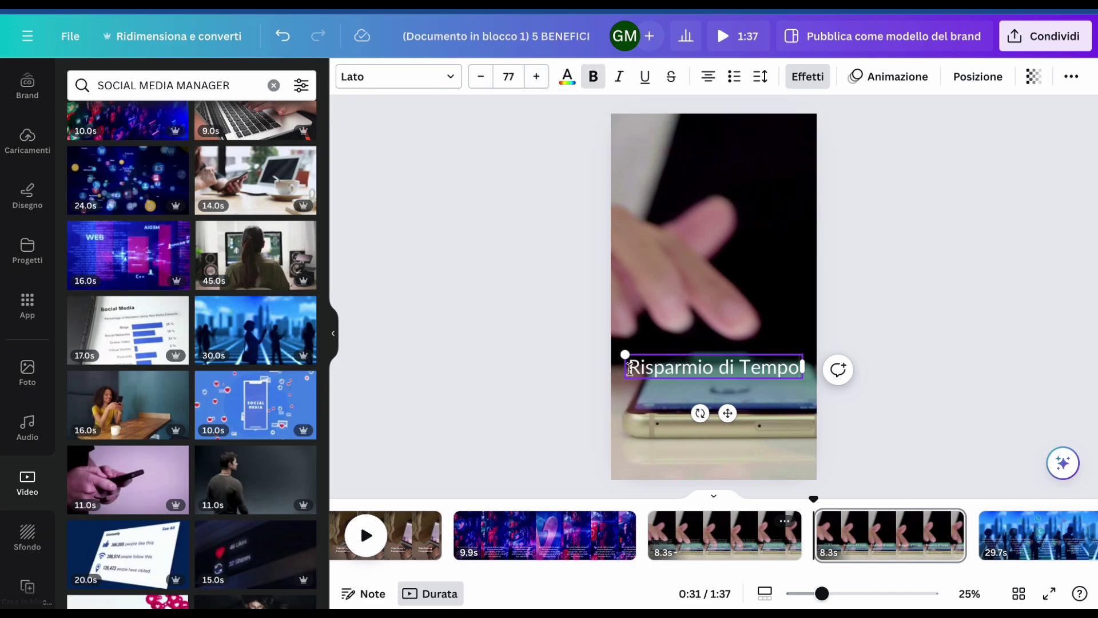
left_click_drag(629, 367, 798, 368)
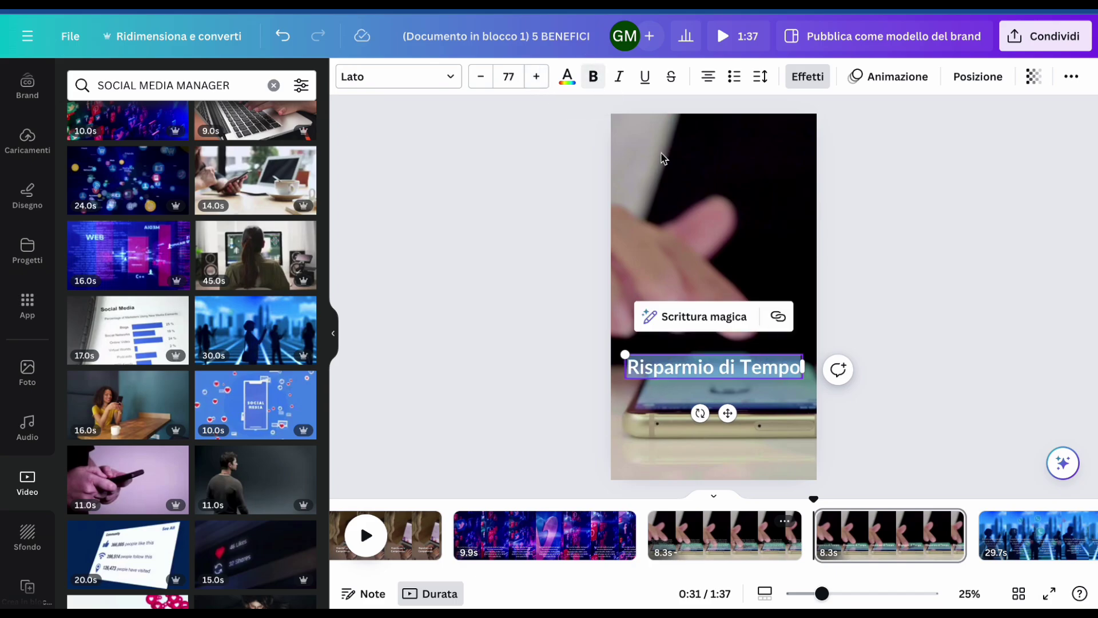
left_click(799, 367)
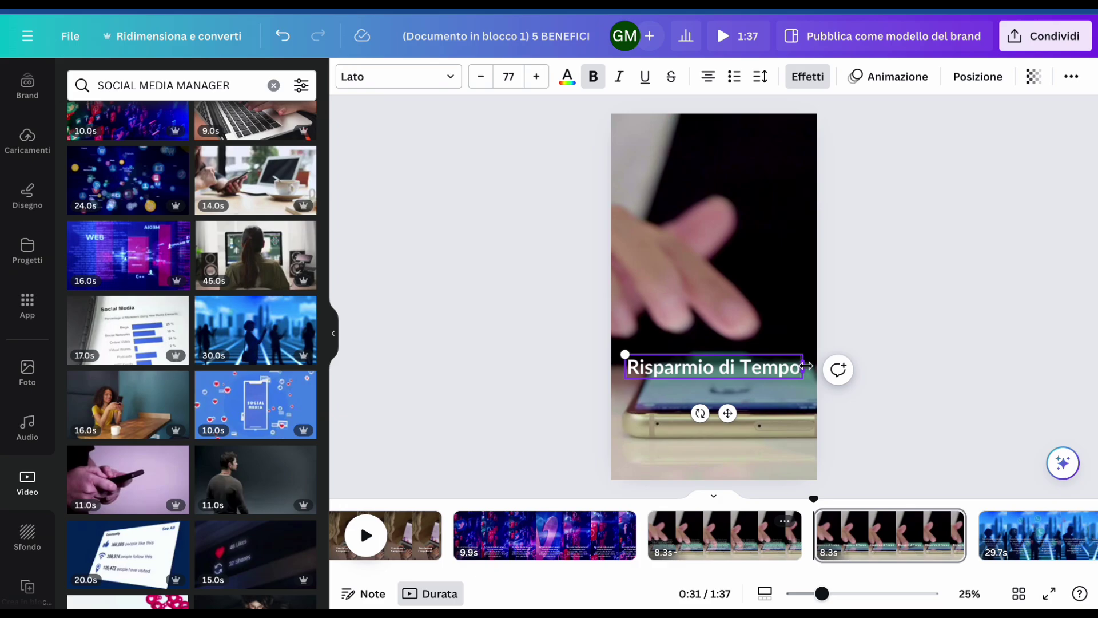
Step: Add a colon after the "Risparmio di Tempo" heading and move the text box slightly lower on the page
type(":")
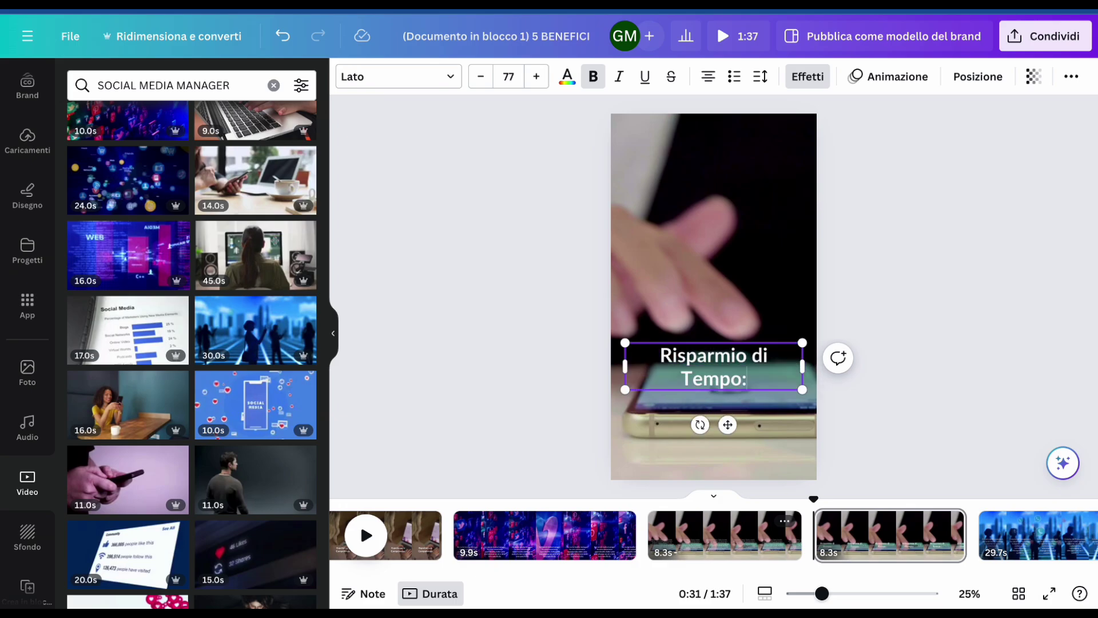
mouse_move(728, 372)
left_mouse_down()
mouse_move(728, 435)
mouse_move(728, 389)
left_mouse_up()
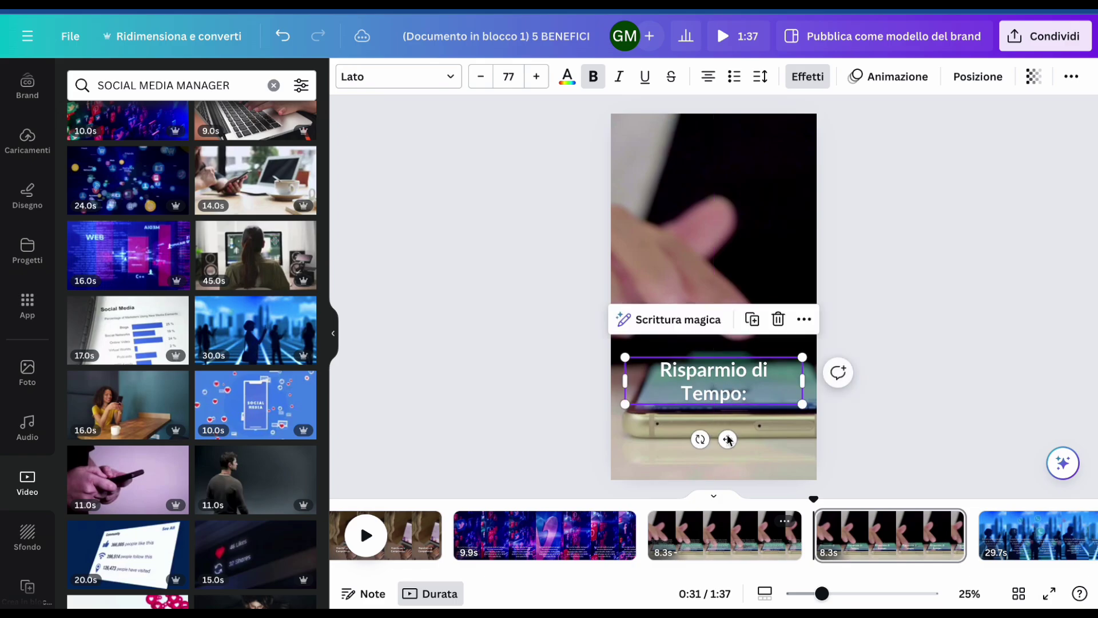
Step: Move the "Risparmio di Tempo:" heading page ahead of the page with the full description
left_click(708, 541)
left_click(905, 540)
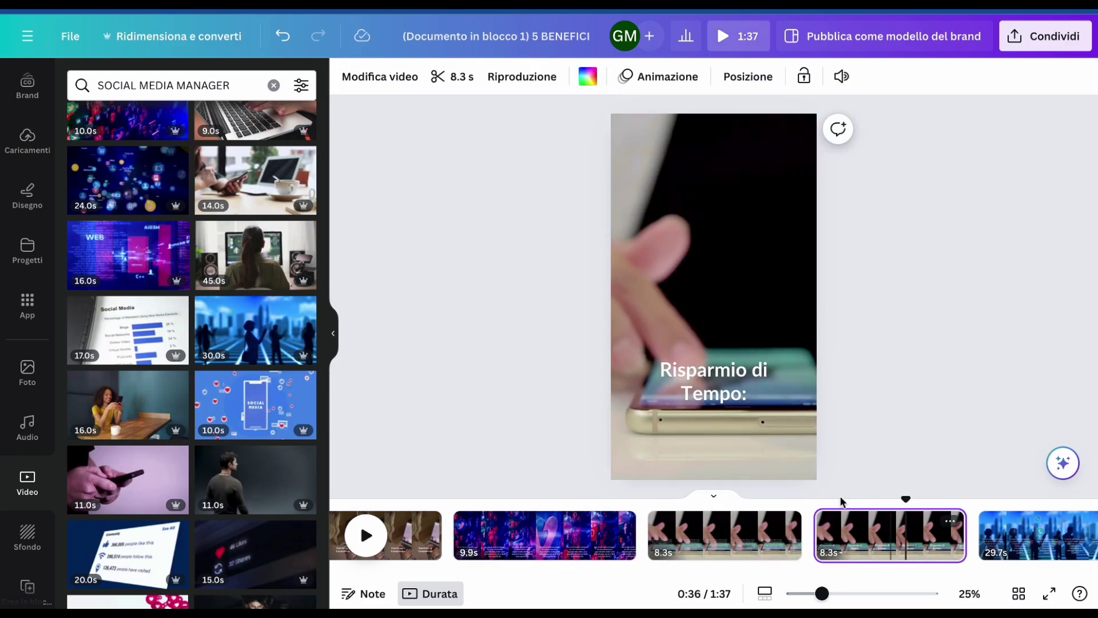
left_click(717, 543)
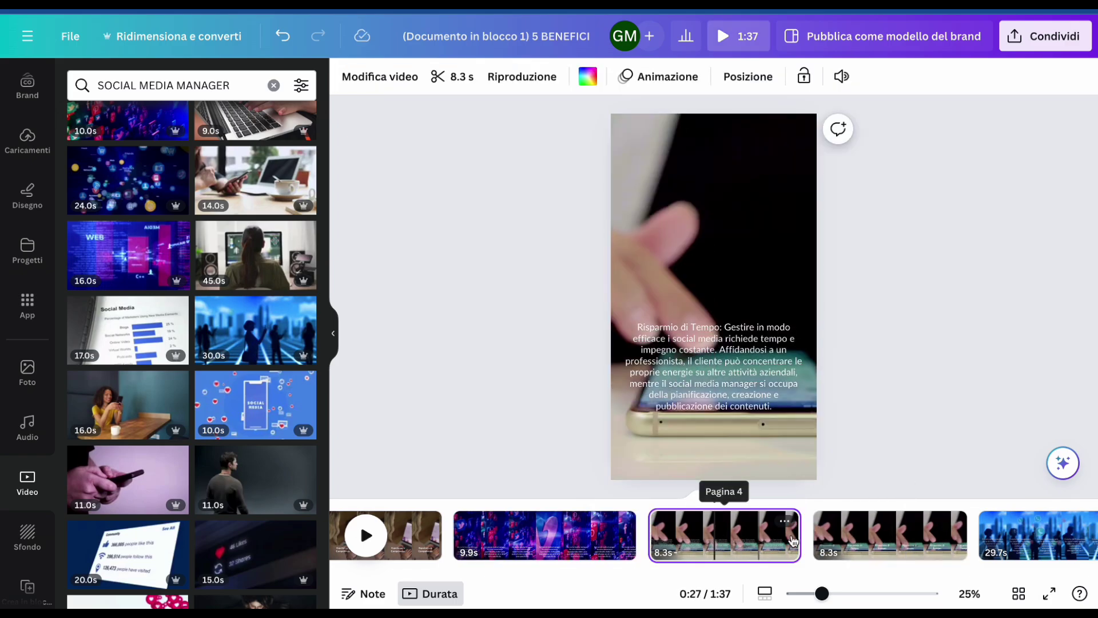
left_click(886, 540)
mouse_move(886, 541)
left_mouse_down()
mouse_move(825, 538)
mouse_move(878, 538)
left_mouse_up()
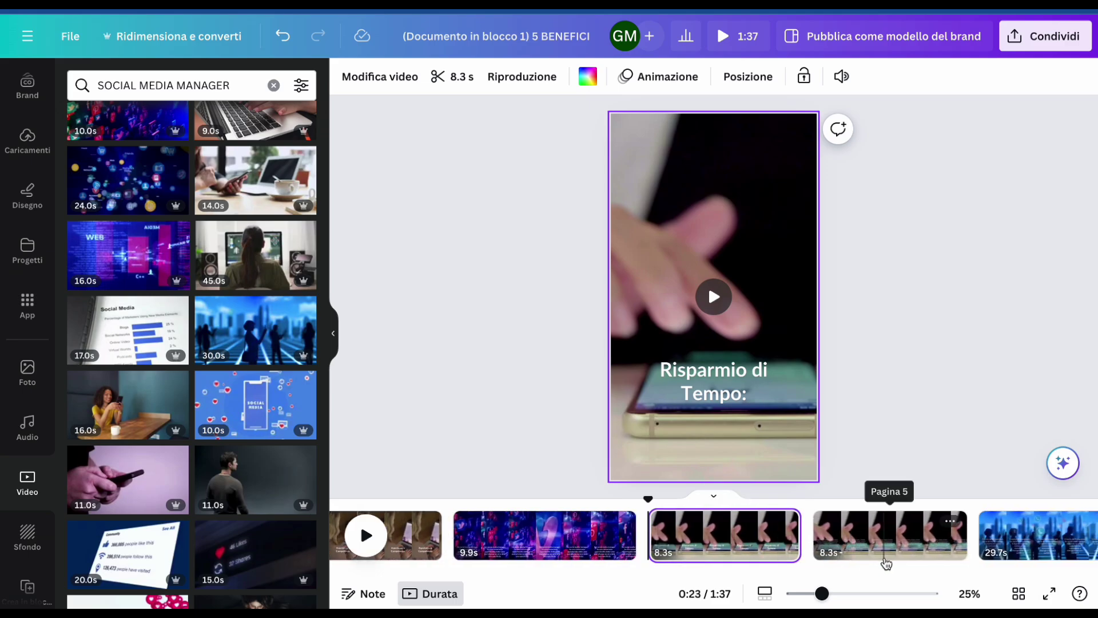
Step: Remove the "Risparmio di Tempo:" prefix from the description on page 5 so it starts with "Gestire in modo efficace"
left_click(893, 558)
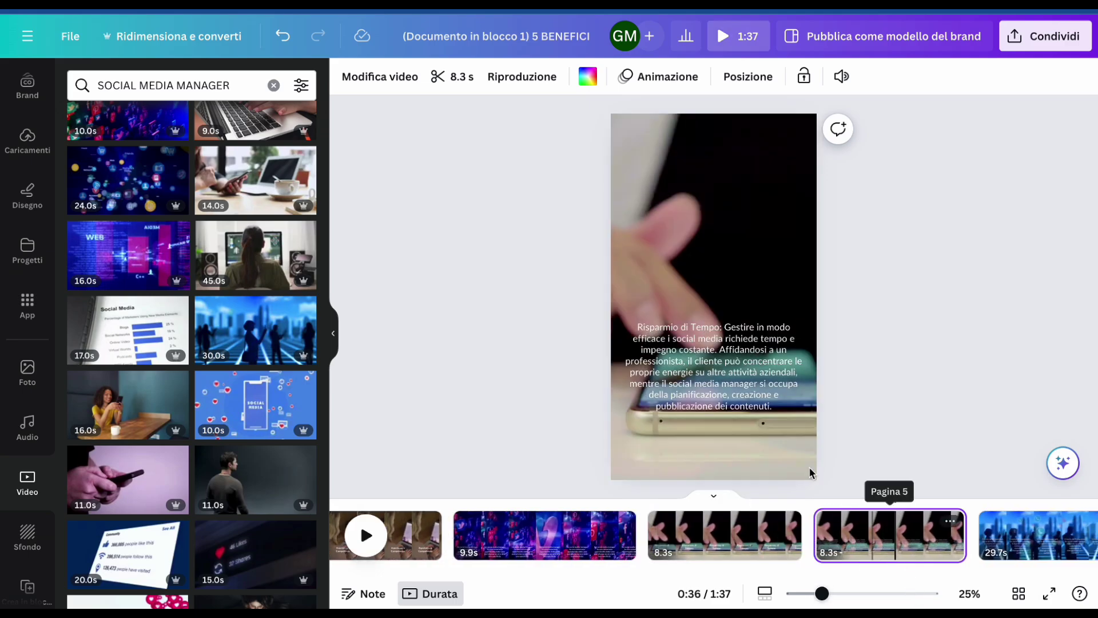
left_click(712, 354)
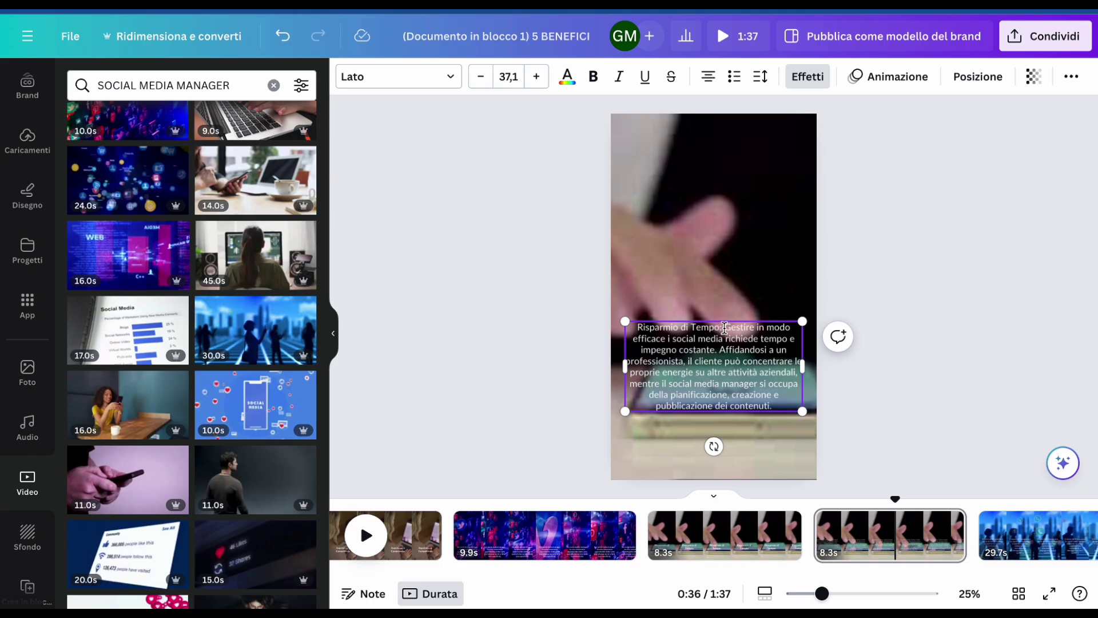
left_click_drag(670, 334, 634, 324)
key("BackSpace")
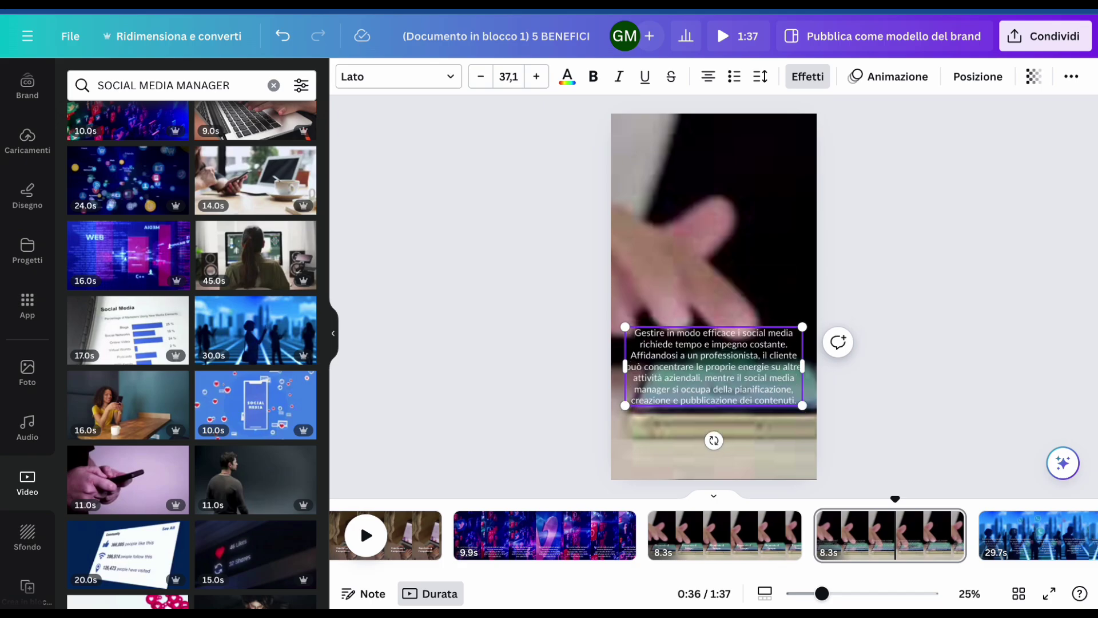
Step: Copy the passage from "Affidandosi a un professionista" to the end of page 5's description, and delete it there
left_click(924, 430)
left_click(742, 360)
scroll(772, 359, "up", 5)
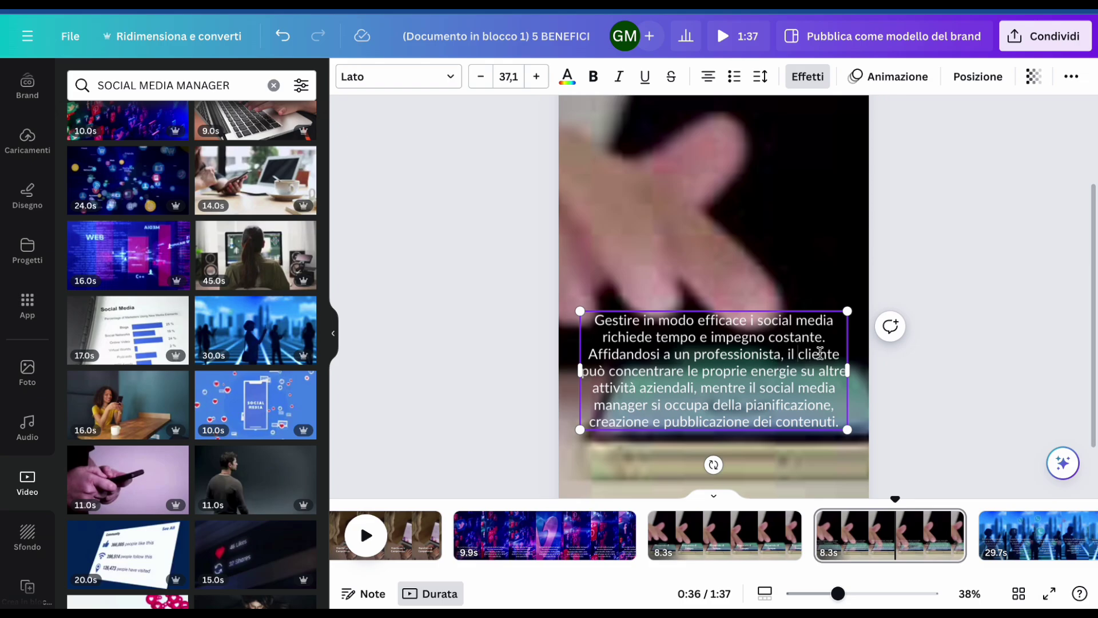
scroll(817, 343, "down", 3)
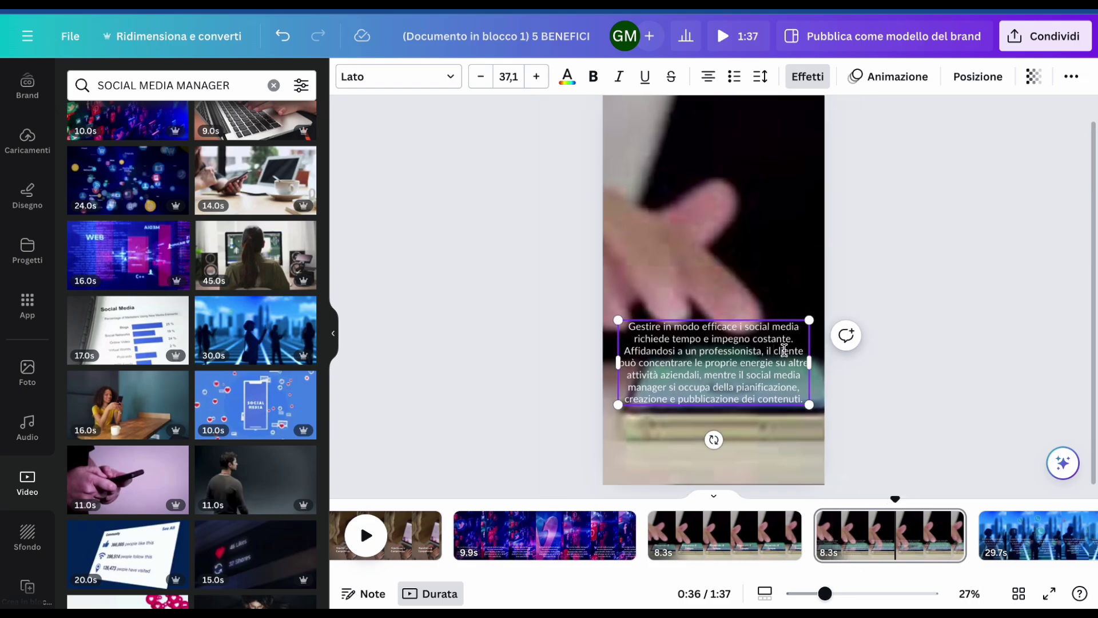
left_click_drag(675, 351, 622, 347)
key("ctrl+c")
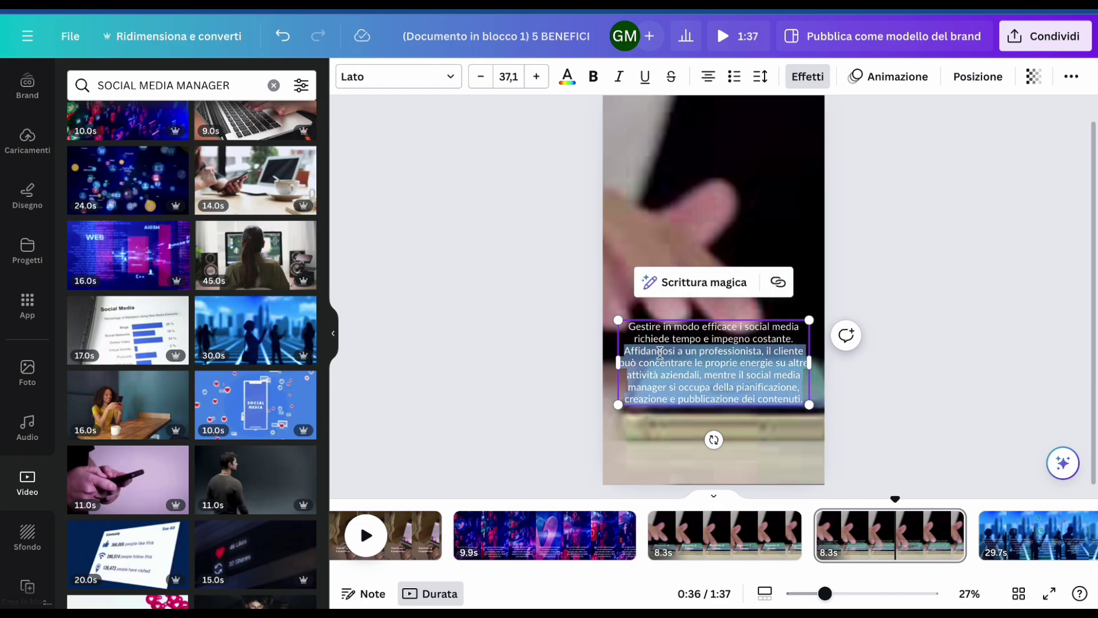
key("BackSpace")
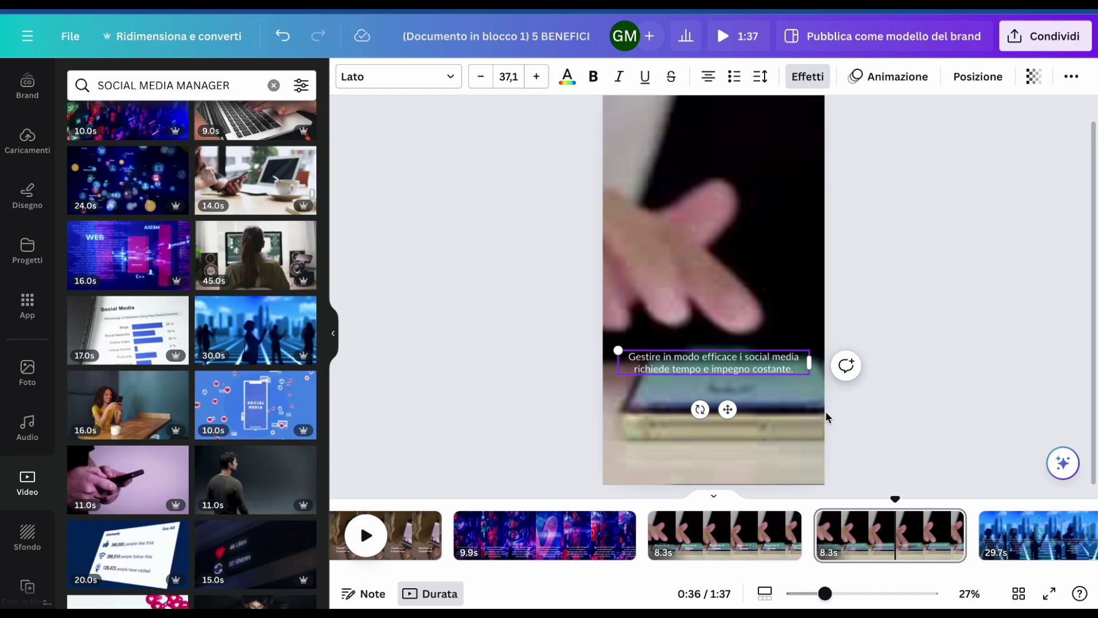
Step: Enlarge page 5's remaining description to size 50,1 and move it slightly lower
mouse_move(777, 371)
left_mouse_down()
mouse_move(767, 422)
mouse_move(758, 378)
left_mouse_up()
left_click(536, 78)
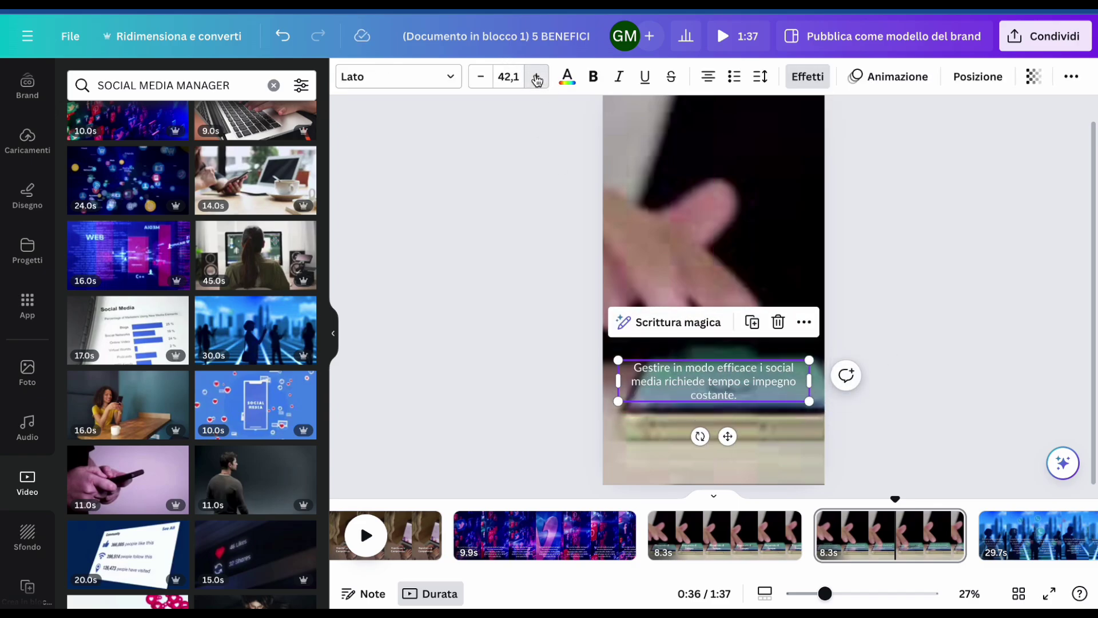
left_click(760, 387)
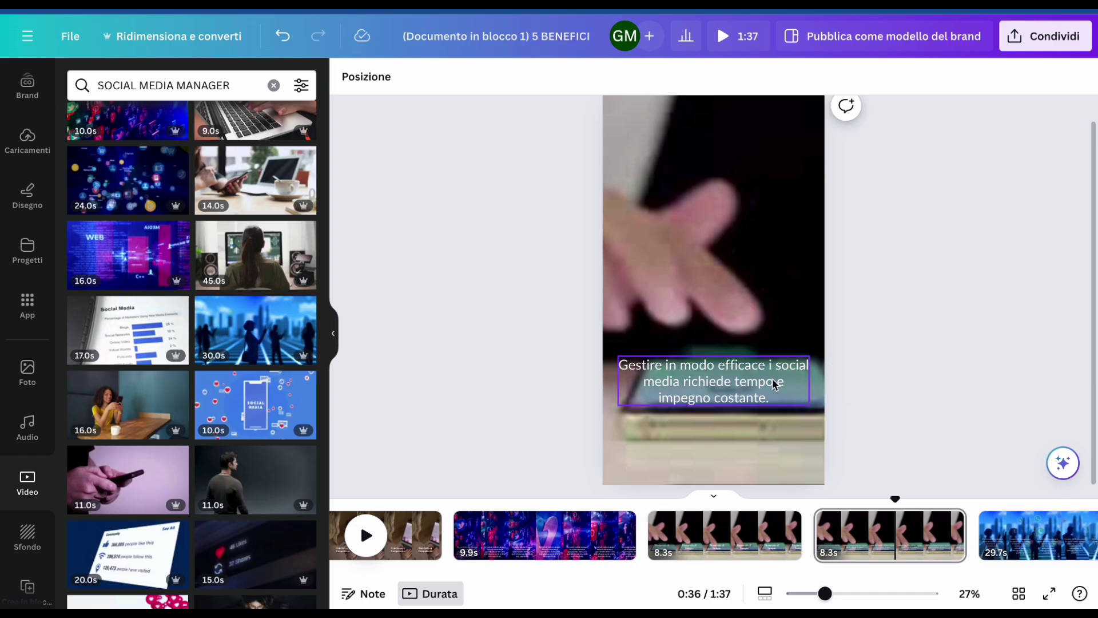
left_click_drag(761, 387, 759, 392)
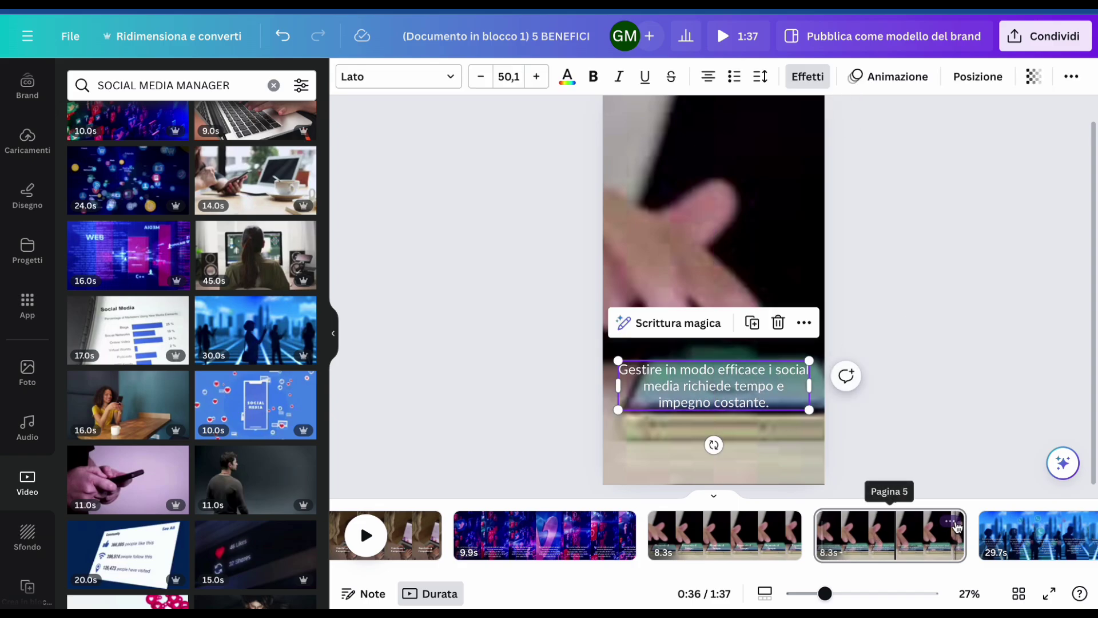
Step: Duplicate page 5 and replace the copy's text with the copied passage starting "Affidandosi a un professionista"
left_click(950, 522)
left_click(1000, 235)
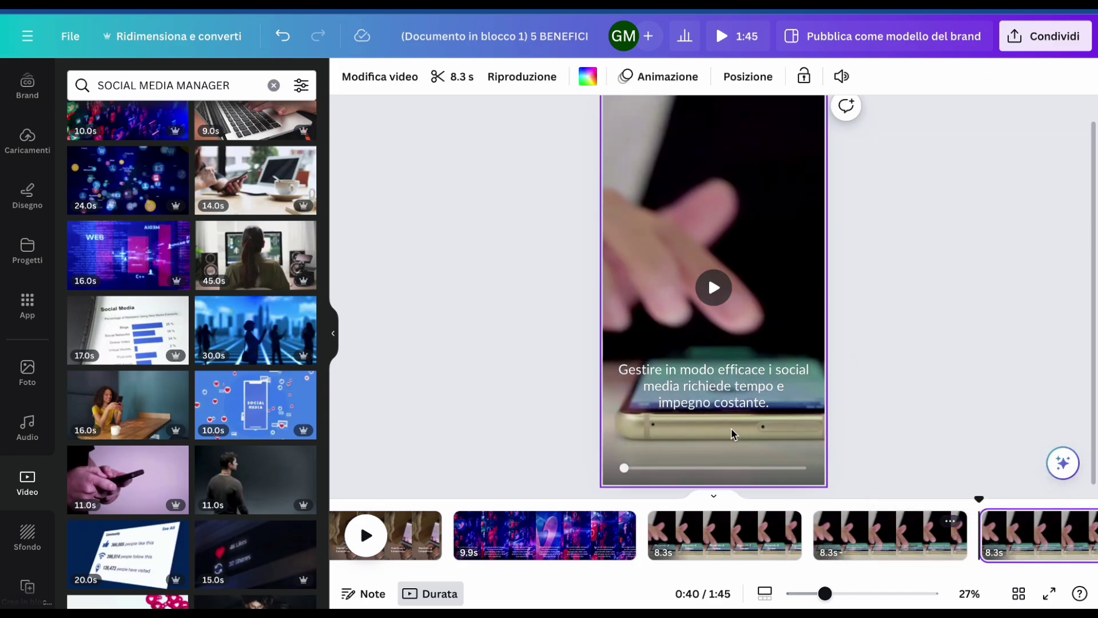
left_click(729, 400)
left_click_drag(778, 405, 620, 366)
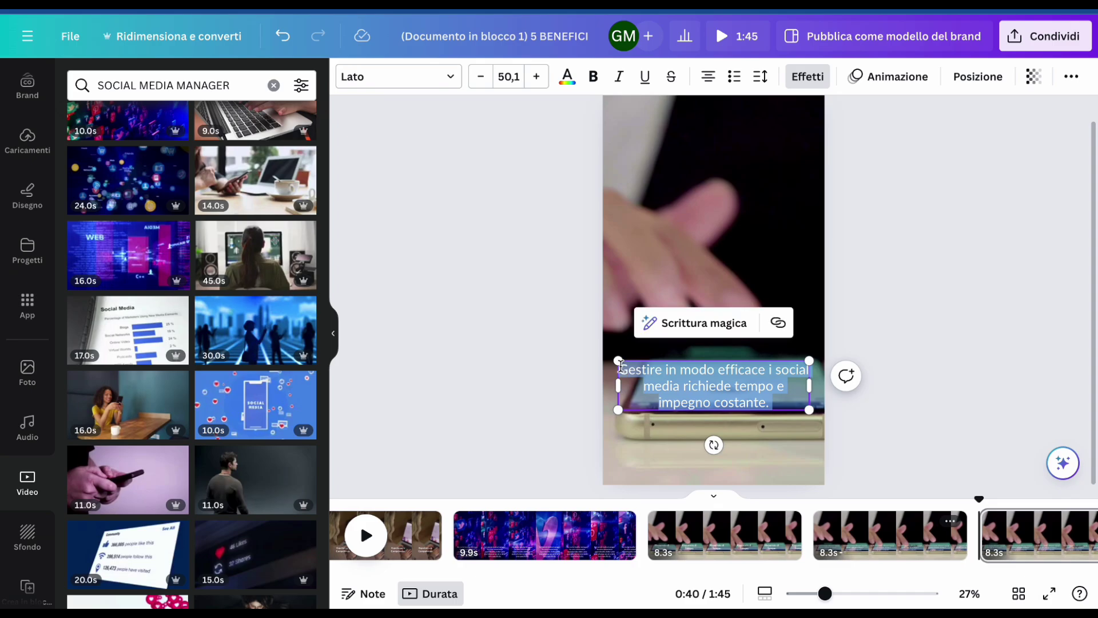
key("ctrl+v")
left_click(865, 422)
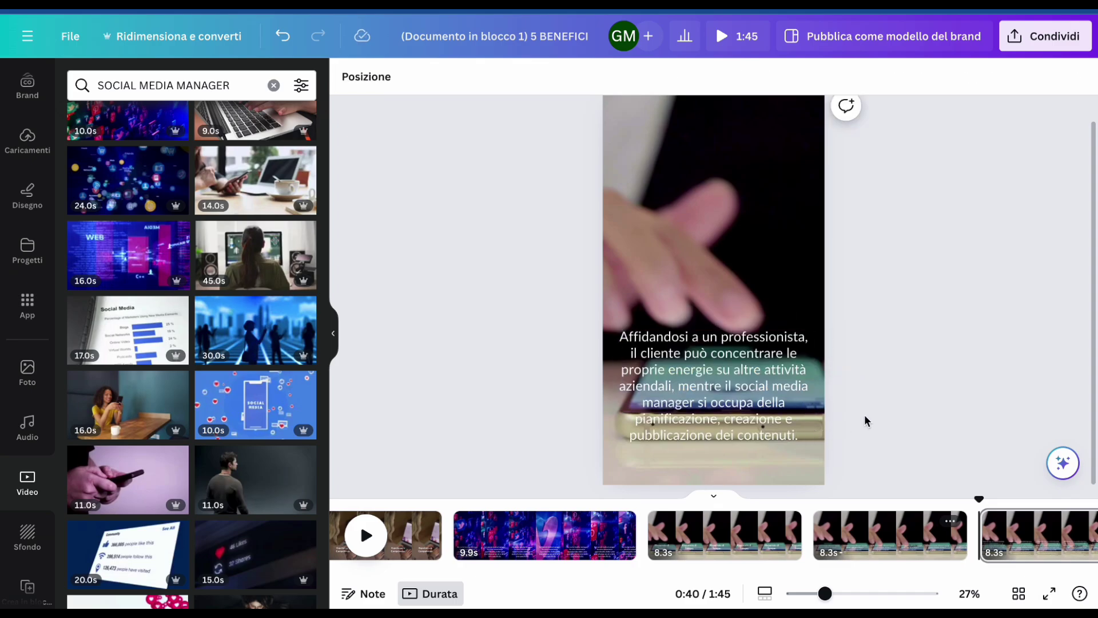
Step: Replace the background videos with the Likes and Shares clip on page 5 and the hand-holding-a-phone clip on page 6
left_click(864, 542)
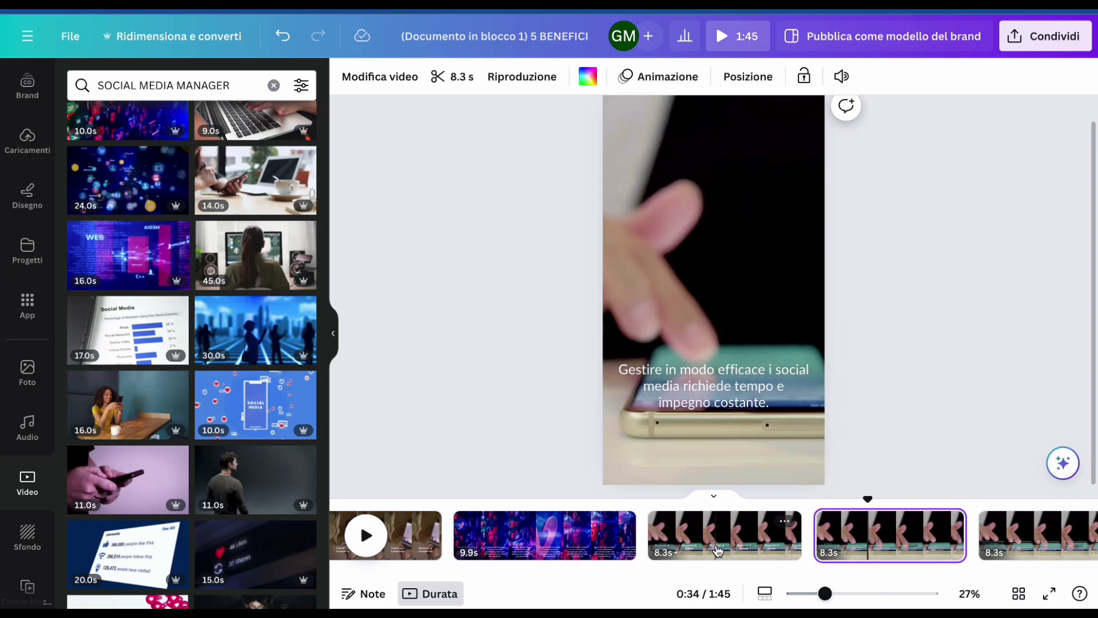
scroll(858, 538, "right", 3)
left_click(852, 538)
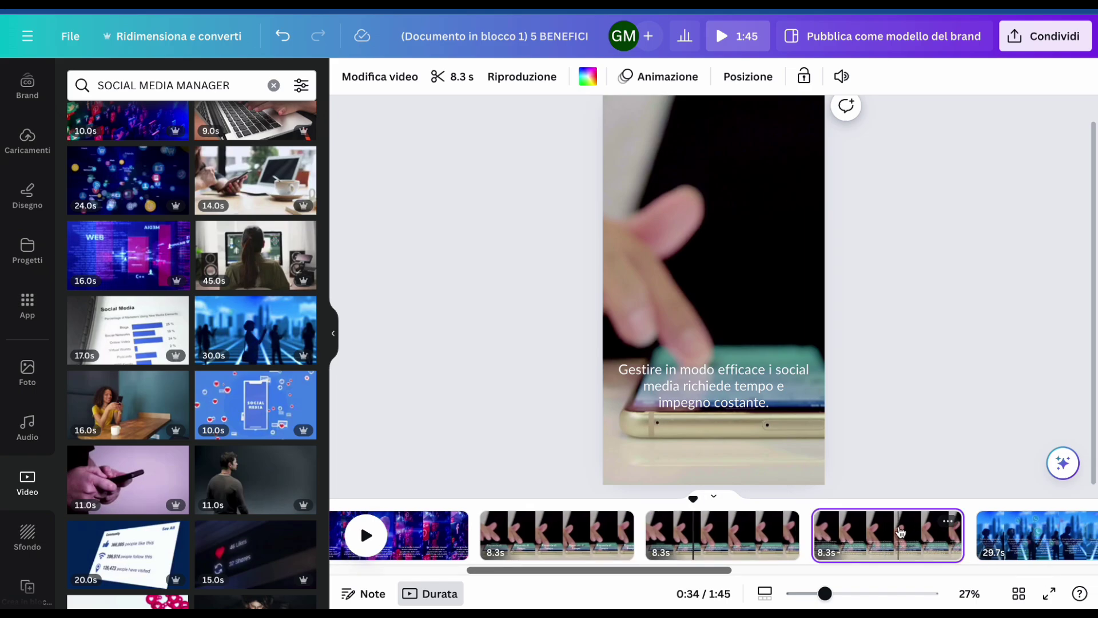
left_click(712, 537)
scroll(271, 263, "down", 5)
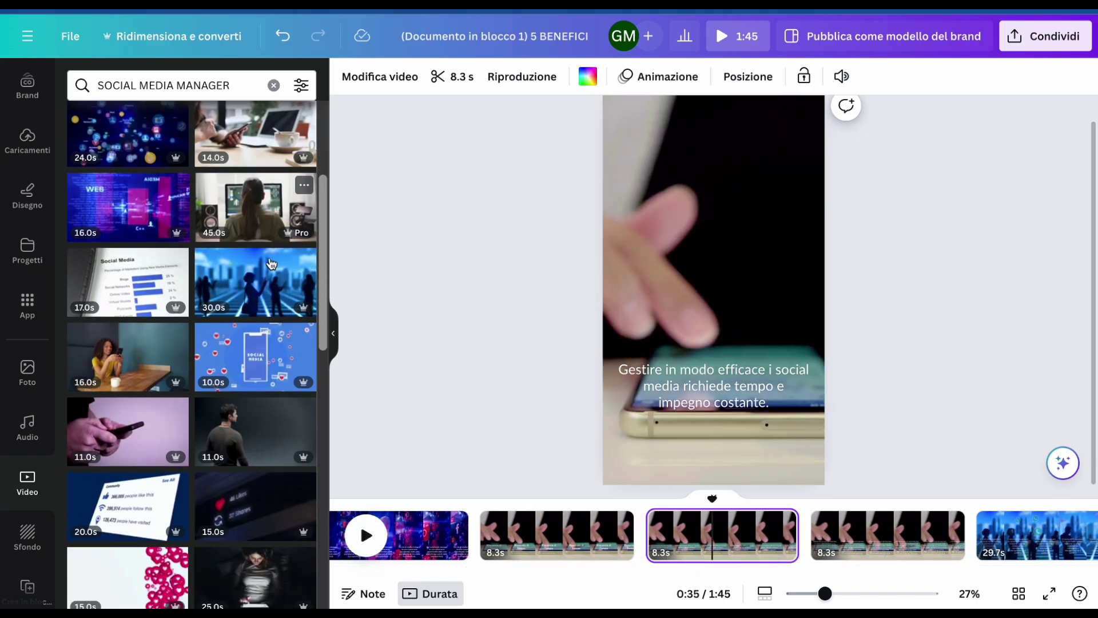
left_click_drag(271, 263, 629, 183)
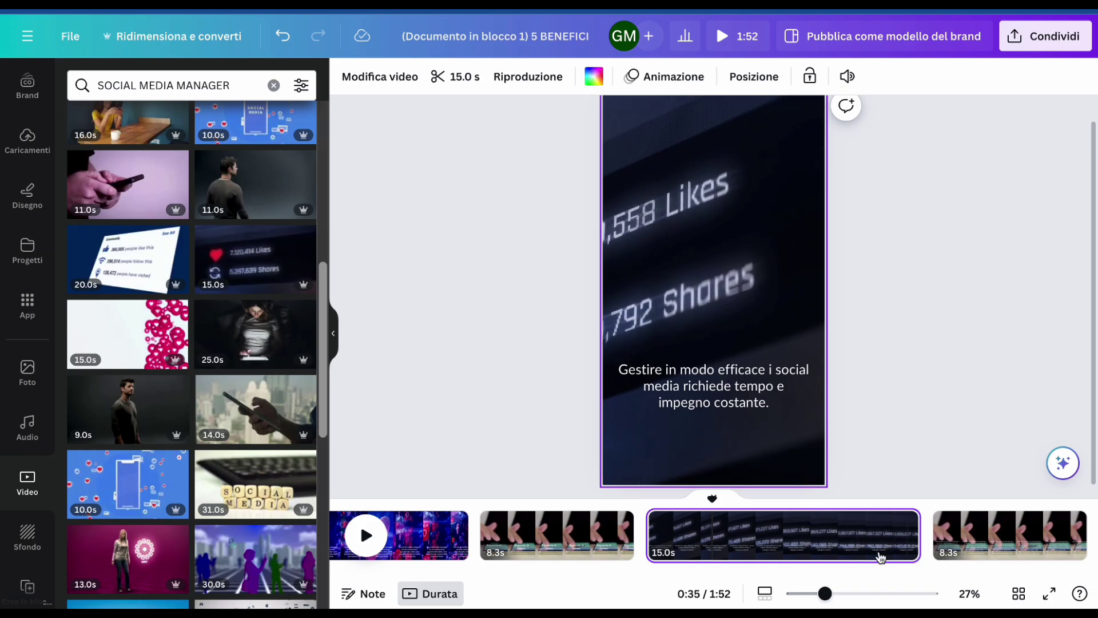
left_click(852, 538)
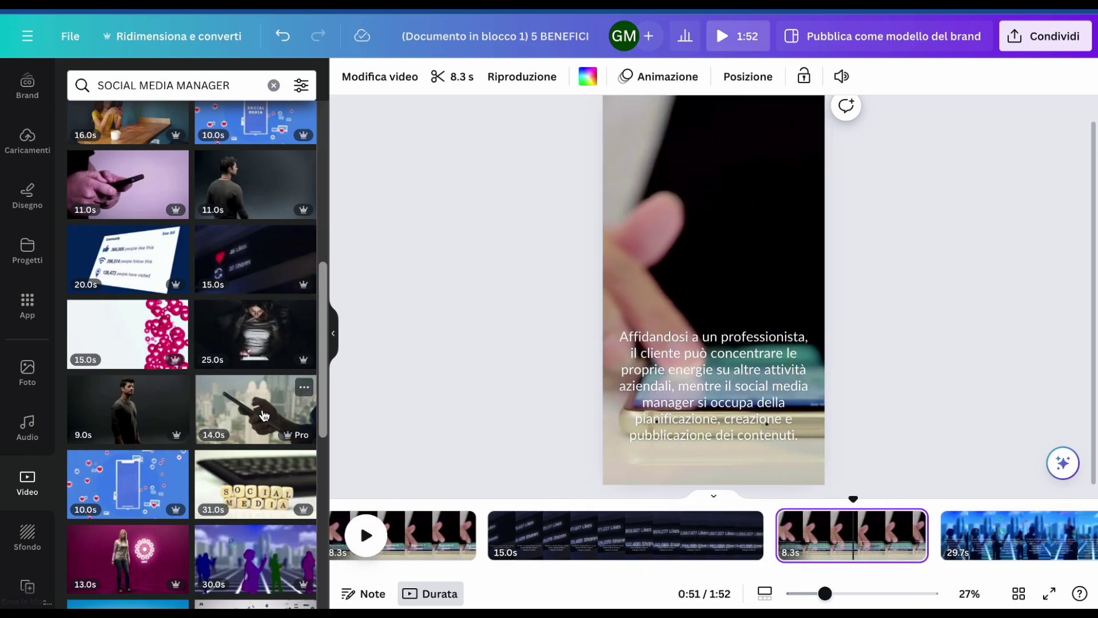
left_click_drag(264, 416, 620, 157)
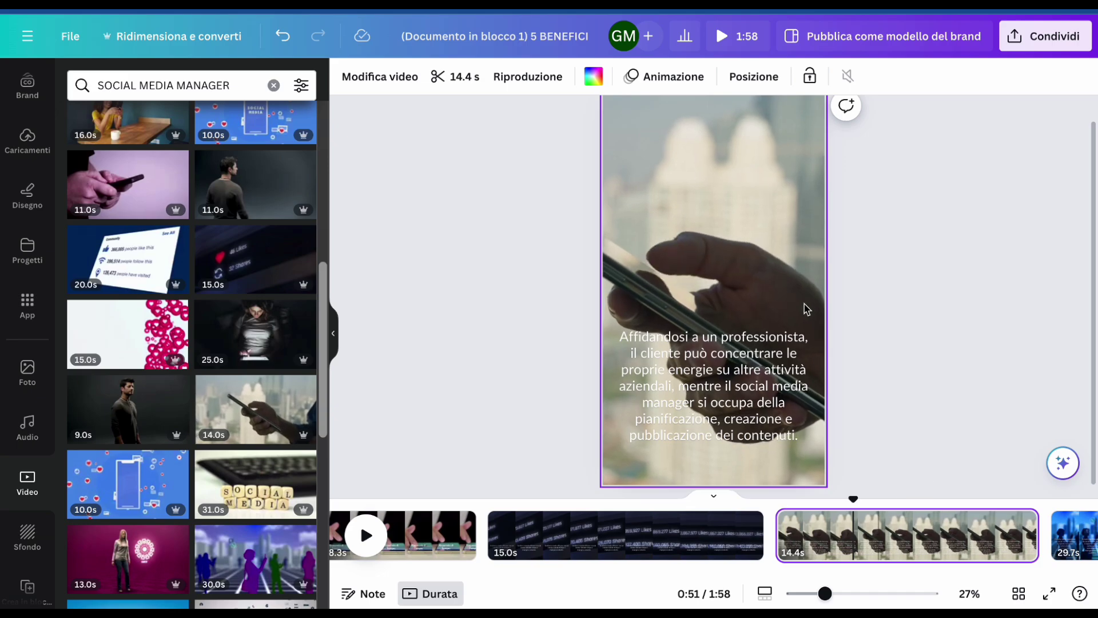
Step: Open the "Crescita dell'Engagement" text on page 7 for editing
scroll(943, 561, "right", 5)
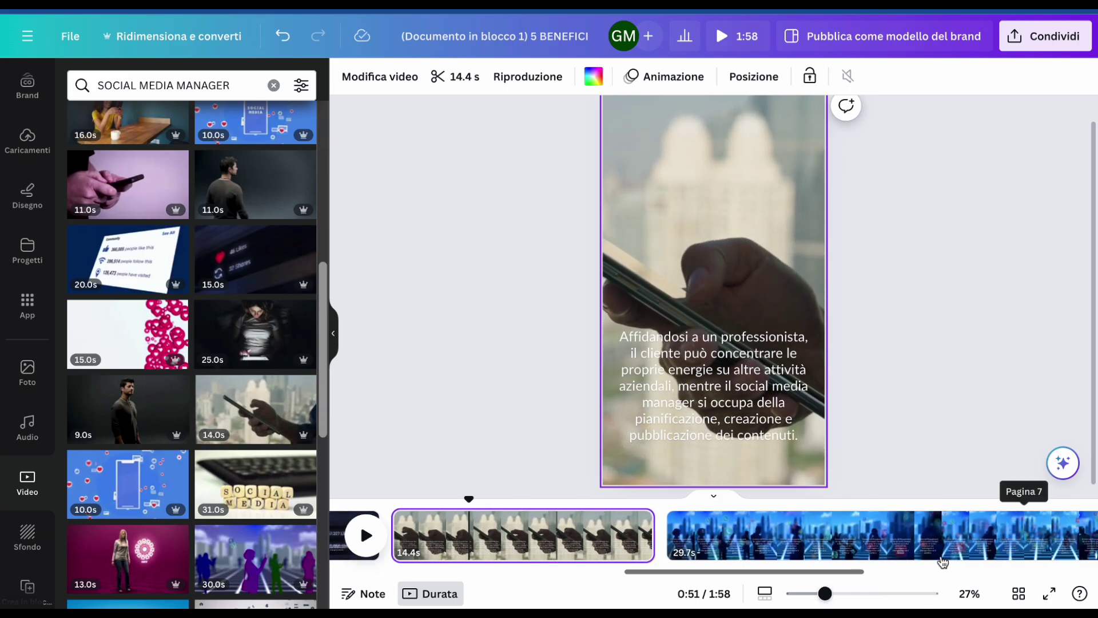
left_click(812, 555)
left_click(748, 361)
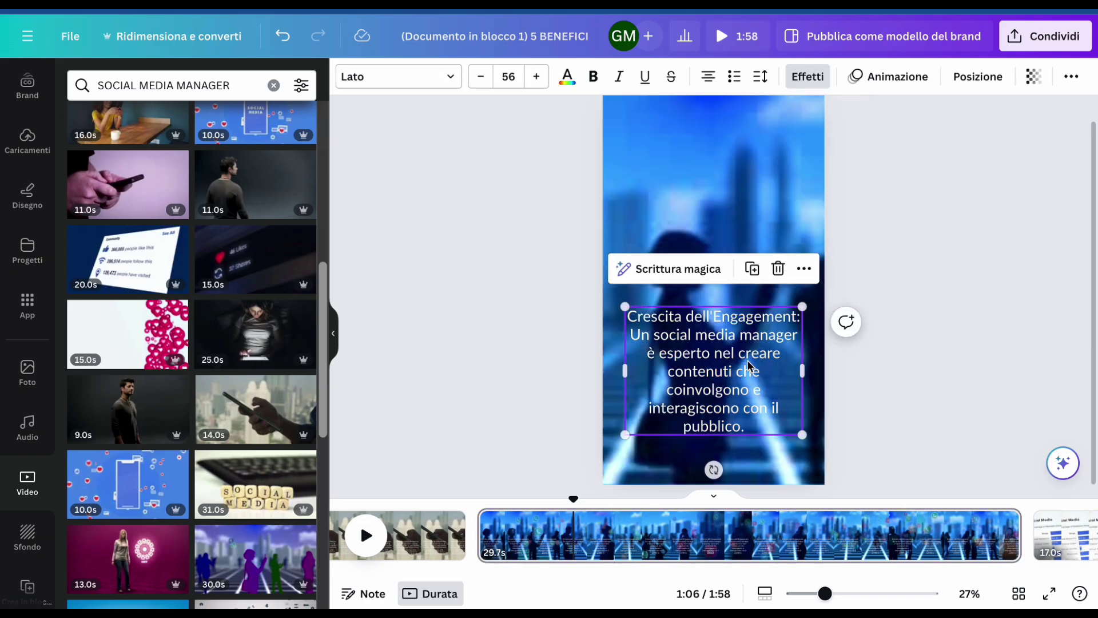
left_click(748, 361)
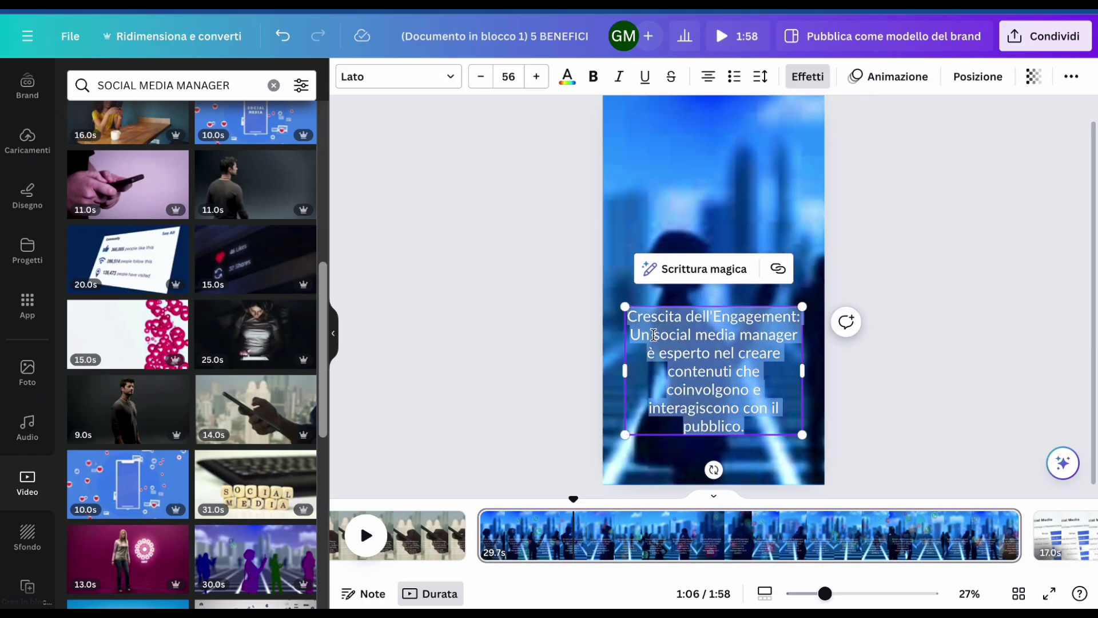
left_click(631, 320)
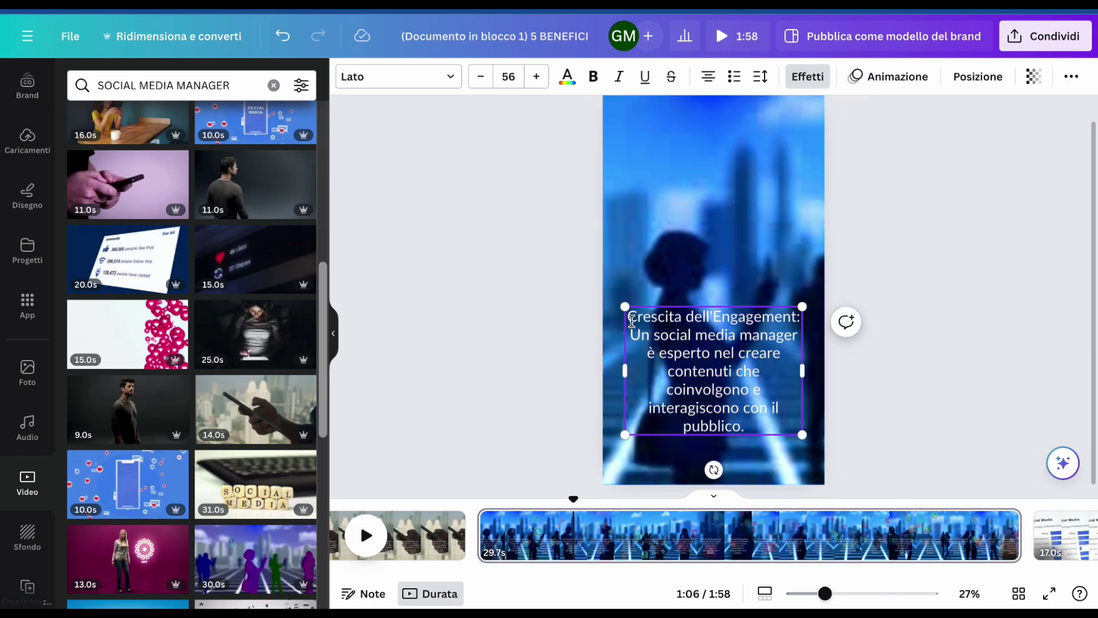
Step: Review the page sequence in the timeline, from the "5 BENEFICI" title page through page 7
scroll(621, 546, "up", 5)
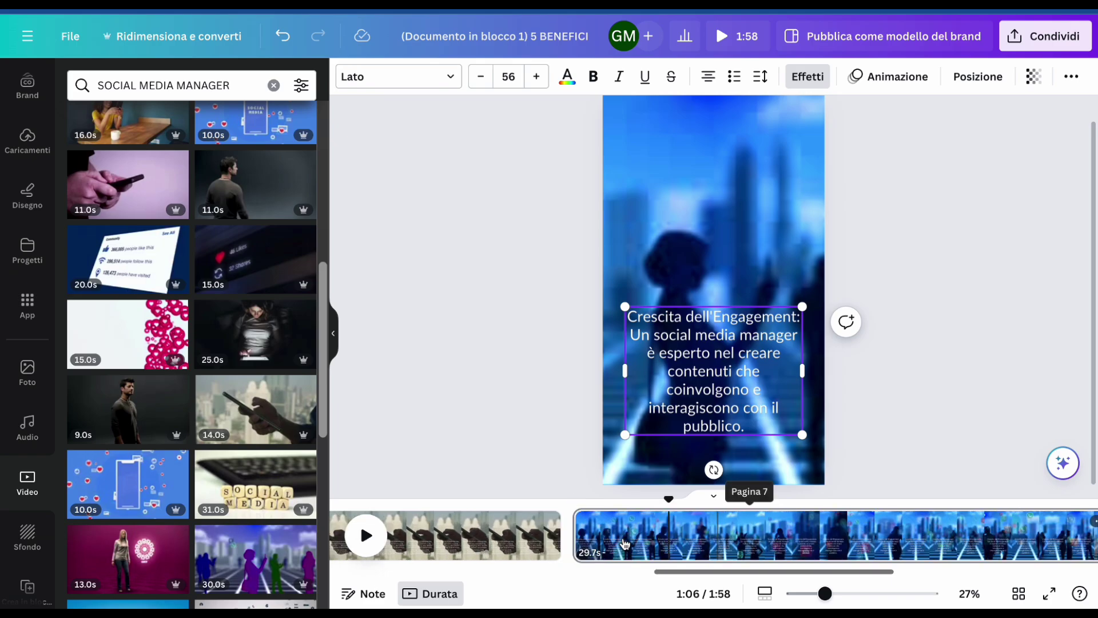
left_click(463, 533)
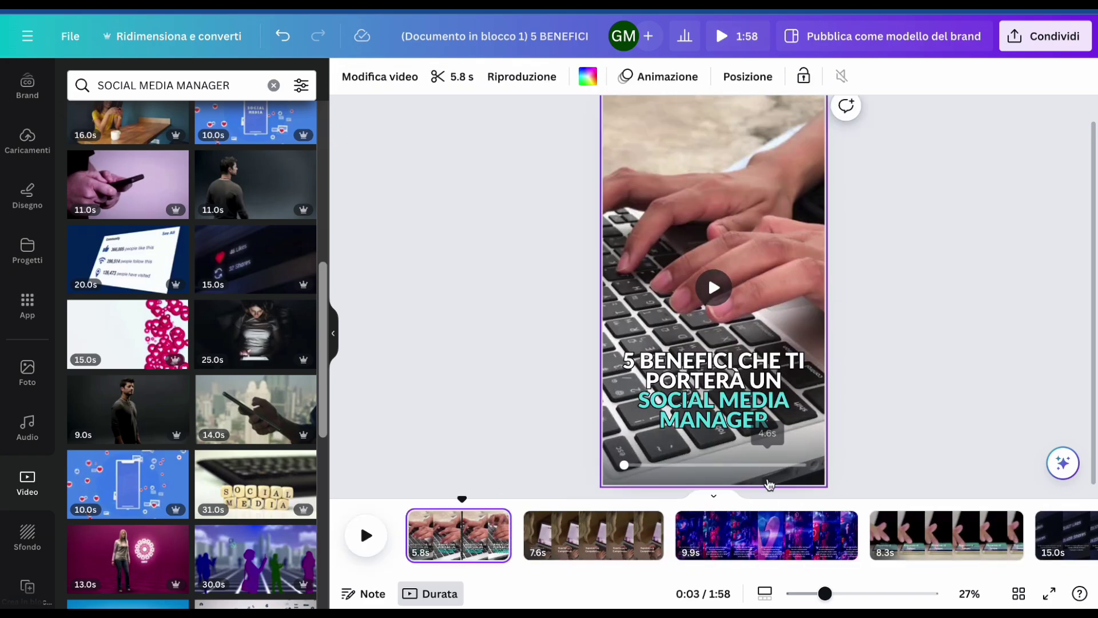
scroll(874, 542, "right", 3)
scroll(874, 542, "left", 3)
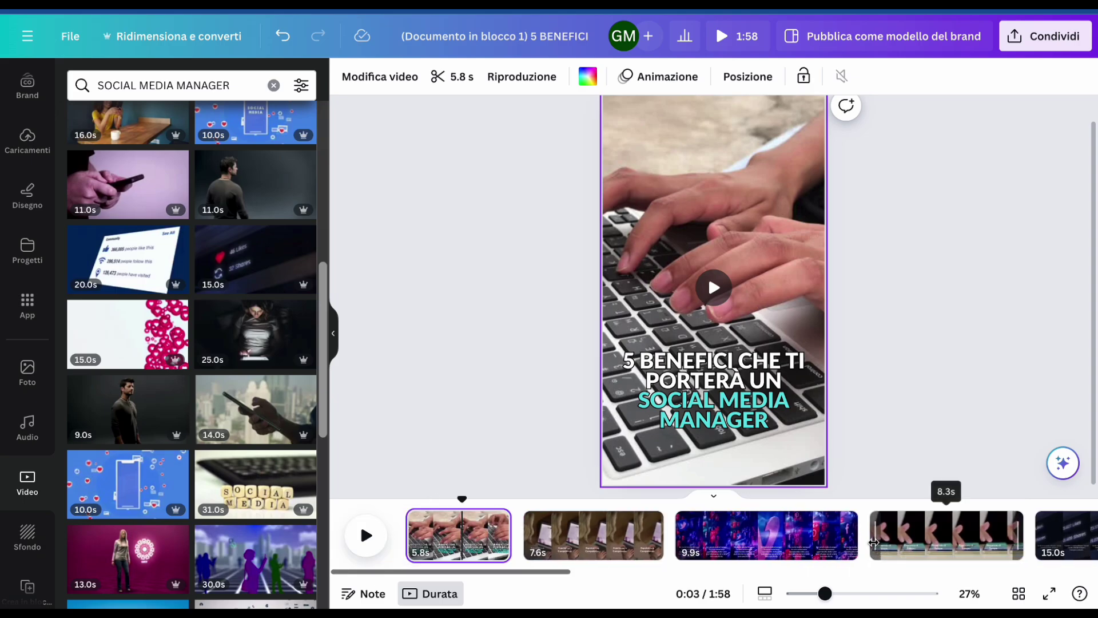
scroll(874, 542, "right", 10)
scroll(874, 542, "left", 10)
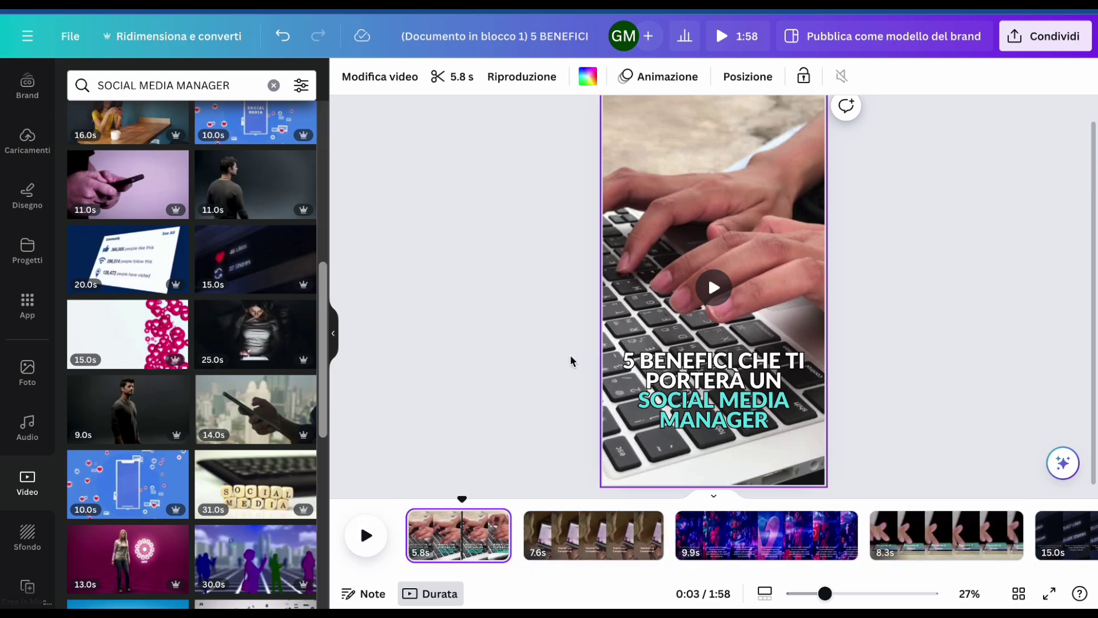
scroll(827, 541, "right", 10)
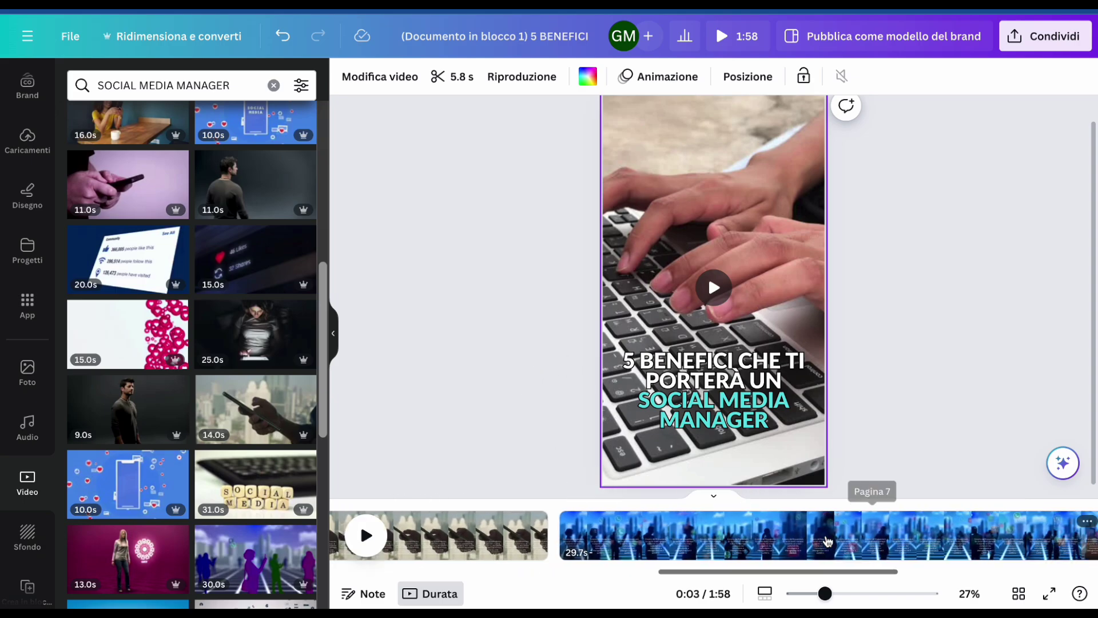
scroll(728, 542, "left", 10)
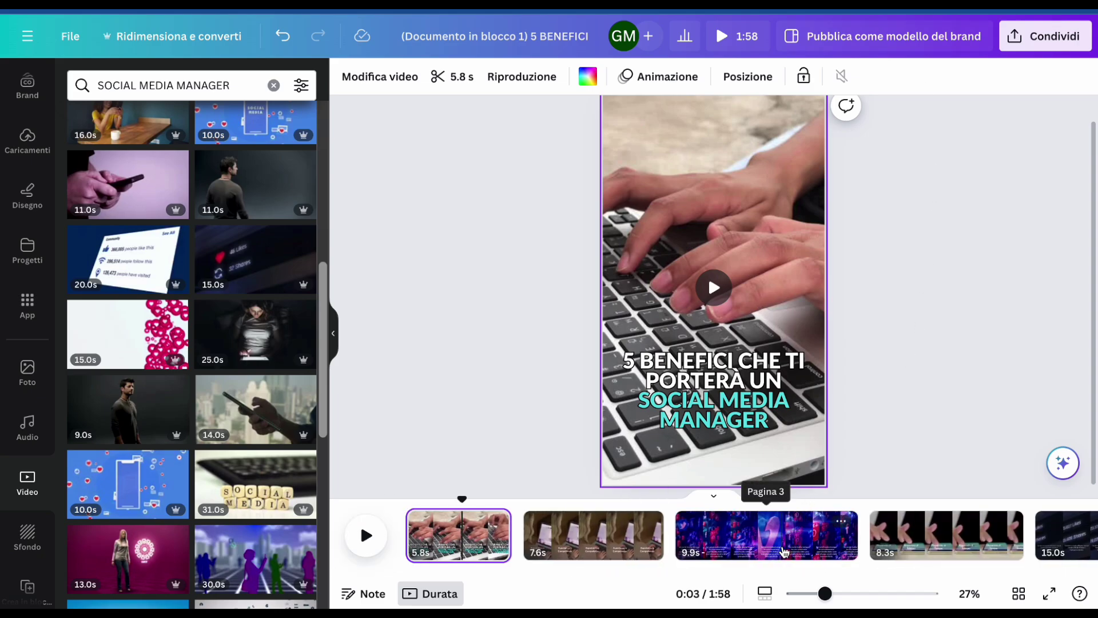
scroll(783, 550, "right", 5)
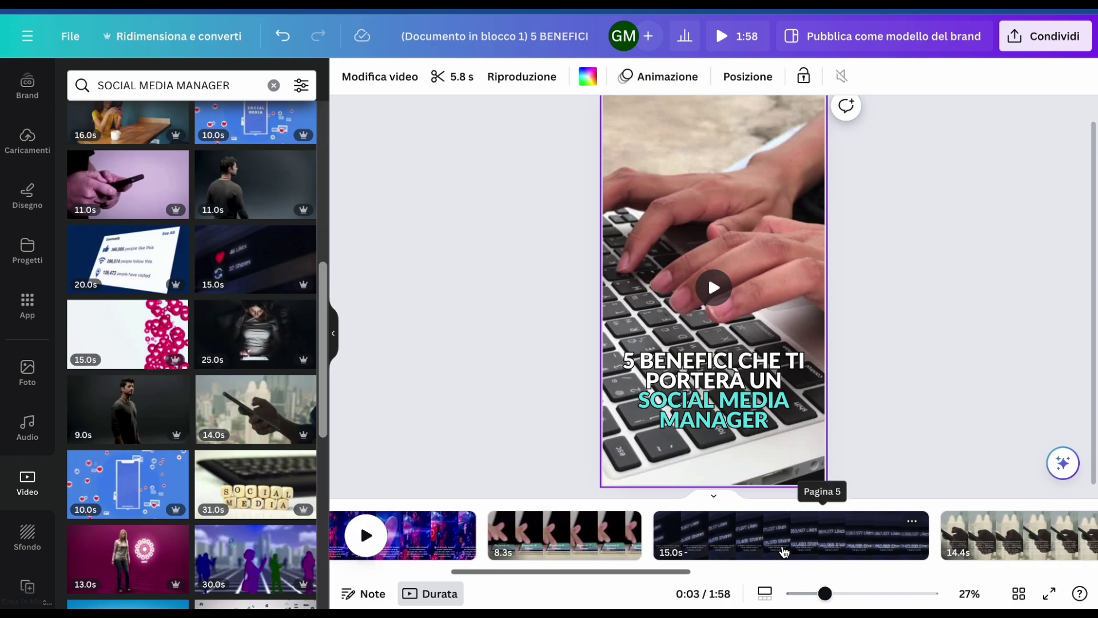
Step: Preview the reel from the title page in full screen, and return to the editor
scroll(756, 555, "left", 5)
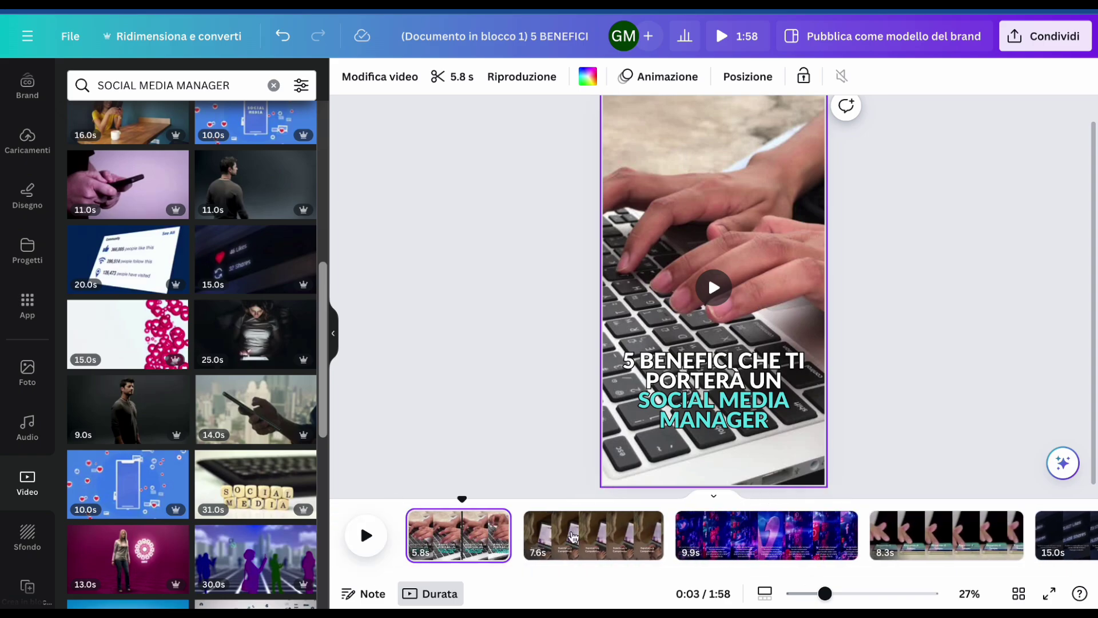
left_click(366, 534)
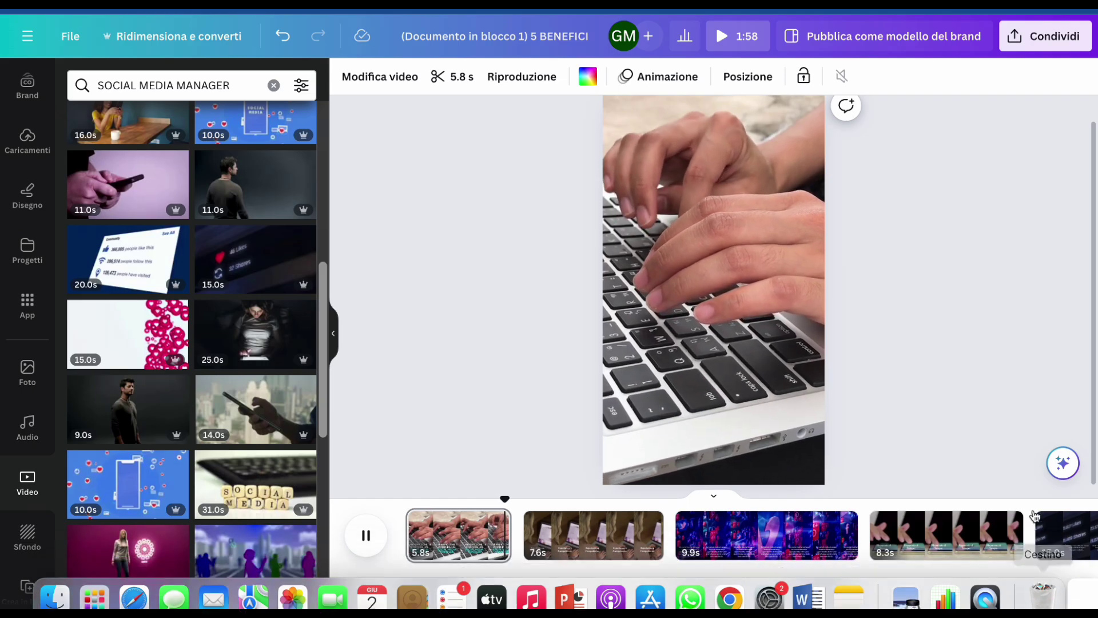
left_click(1052, 593)
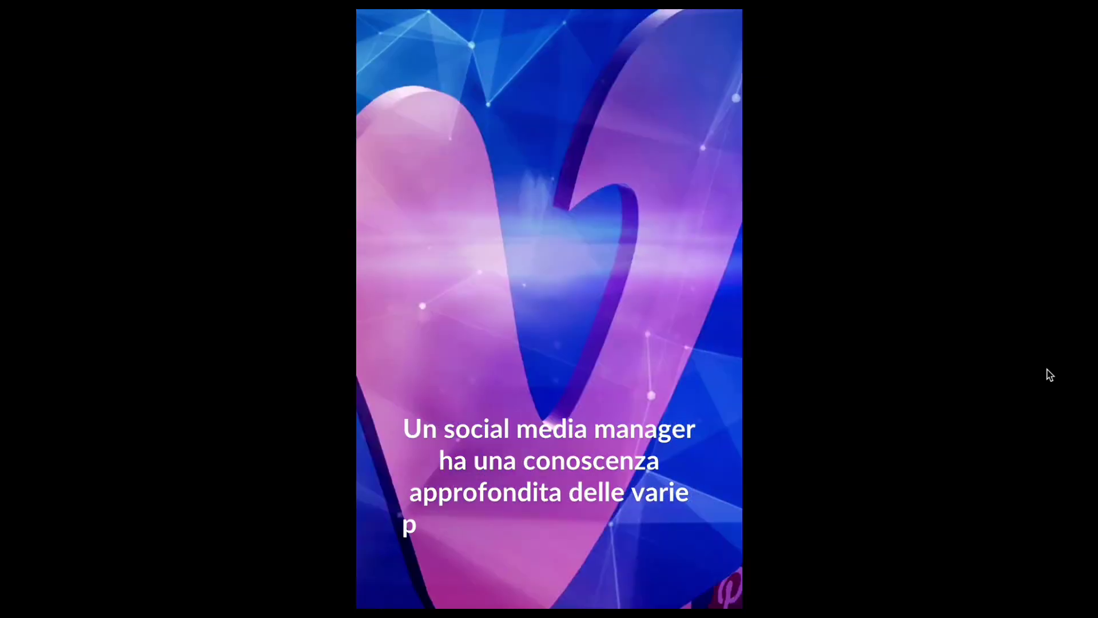
key("Escape")
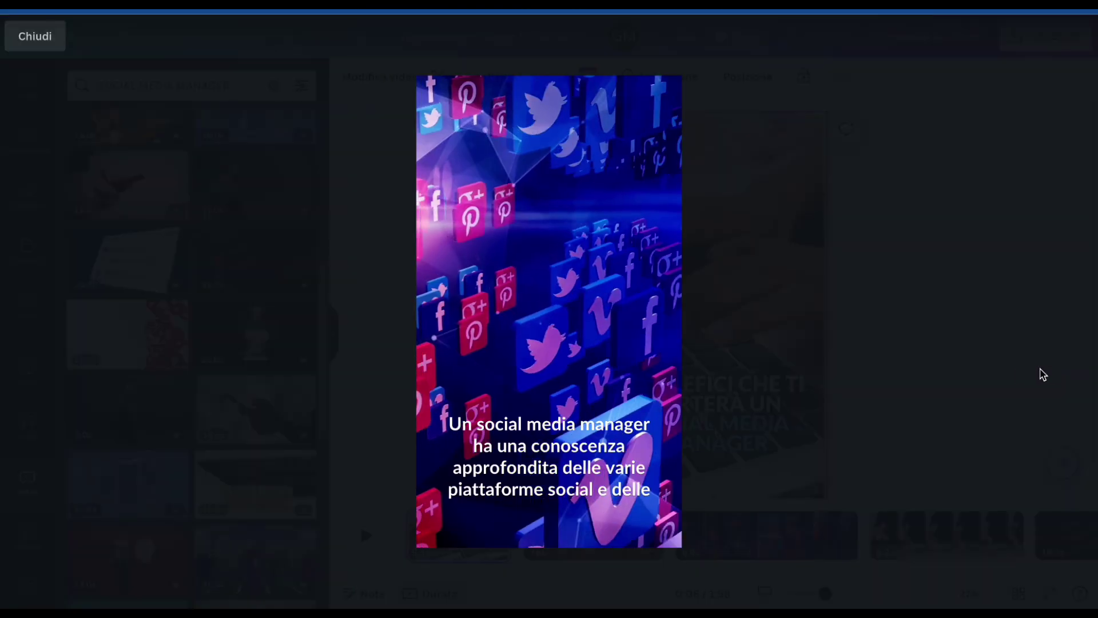
key("Escape")
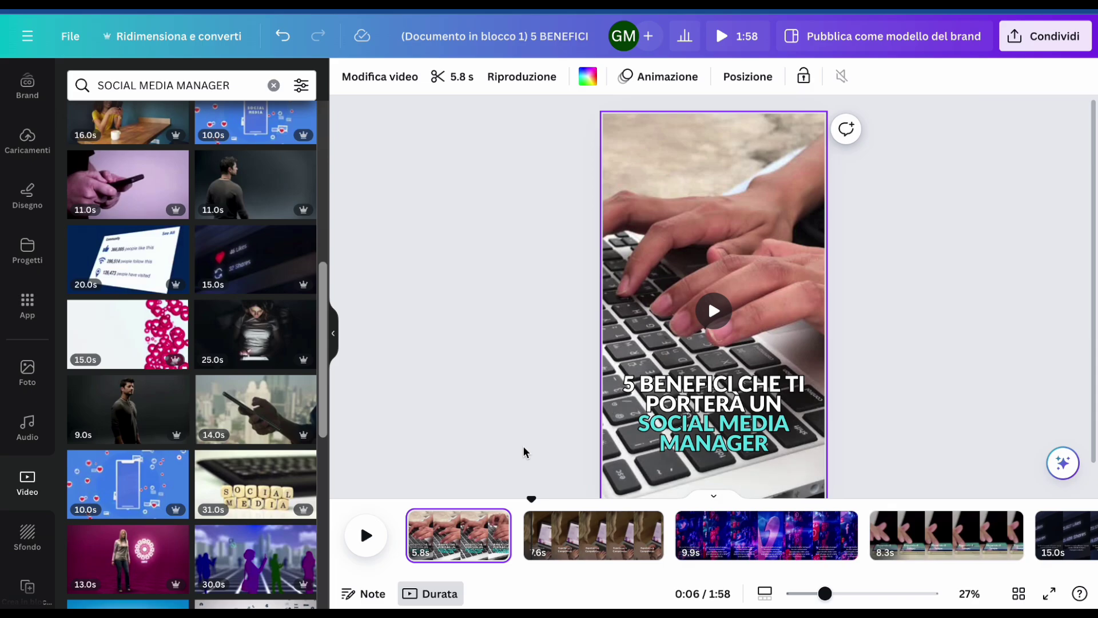
Step: Trim the duration of page 2, "Esperienza e Competenza:", to 6.3 seconds
left_click(651, 540)
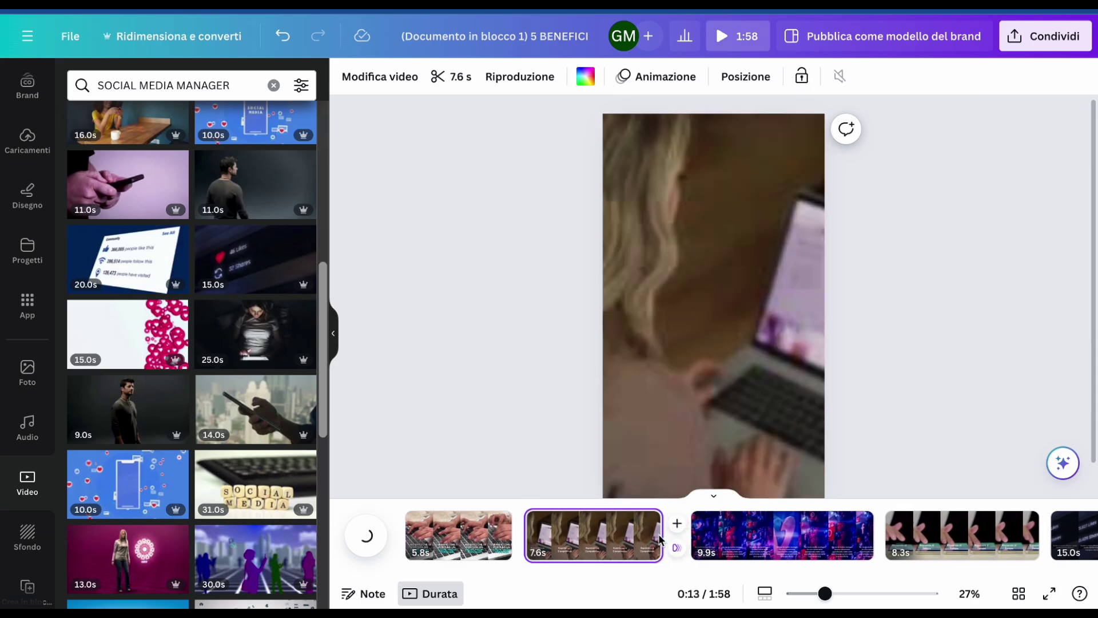
left_click_drag(651, 534, 636, 536)
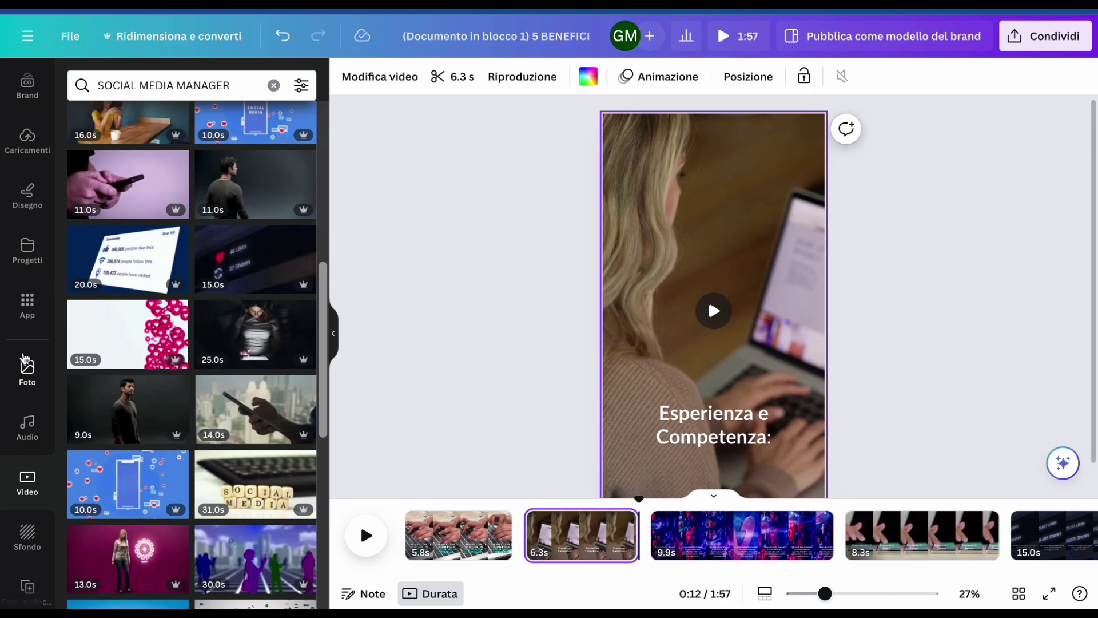
scroll(24, 359, "down", 1)
left_click(481, 542)
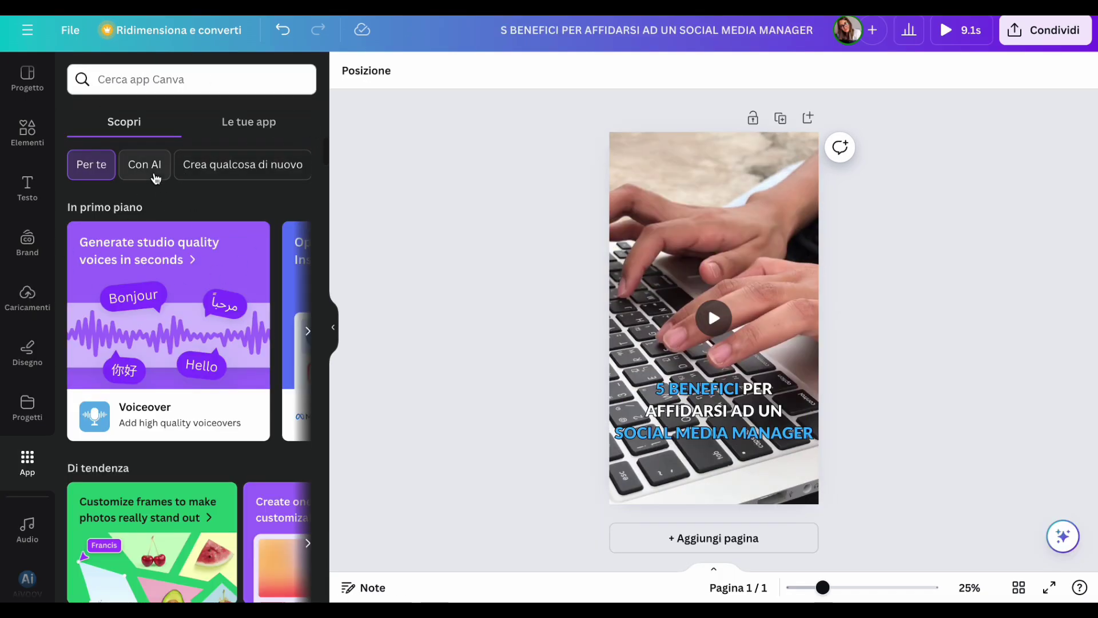
Step: Open the AiVOOV text-to-speech app from the AI-powered apps in the app library
scroll(159, 400, "down", 10)
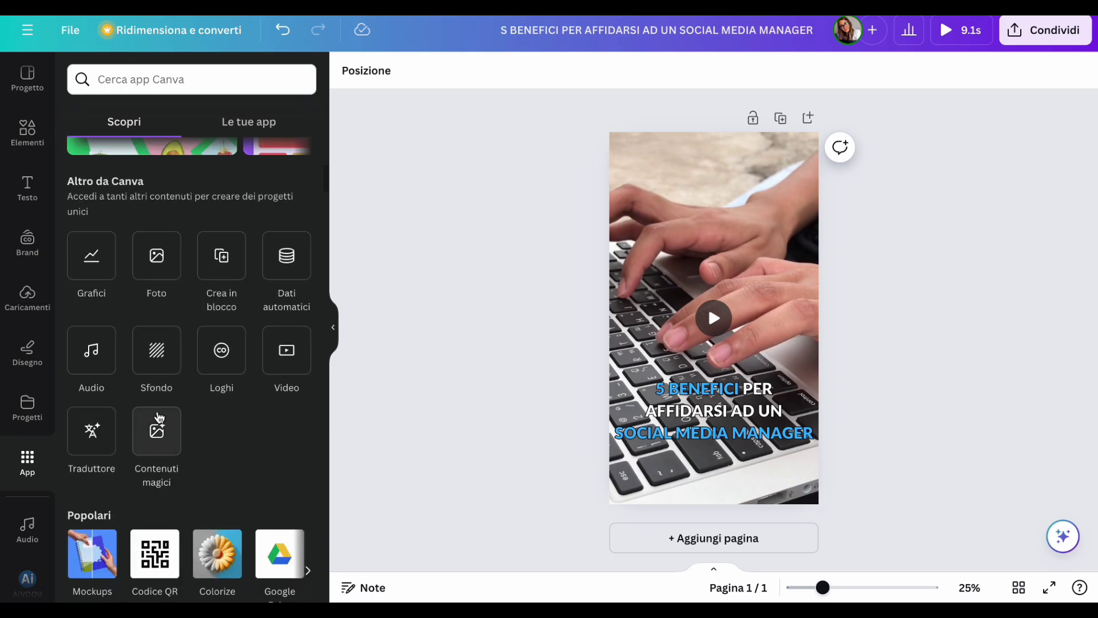
scroll(159, 416, "down", 4)
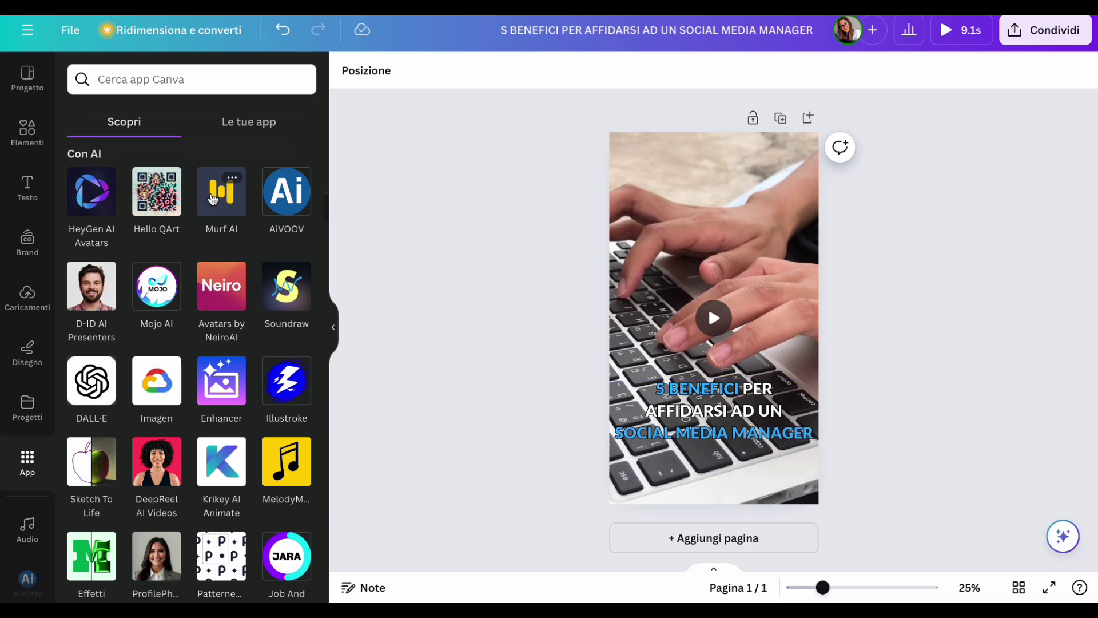
left_click(287, 194)
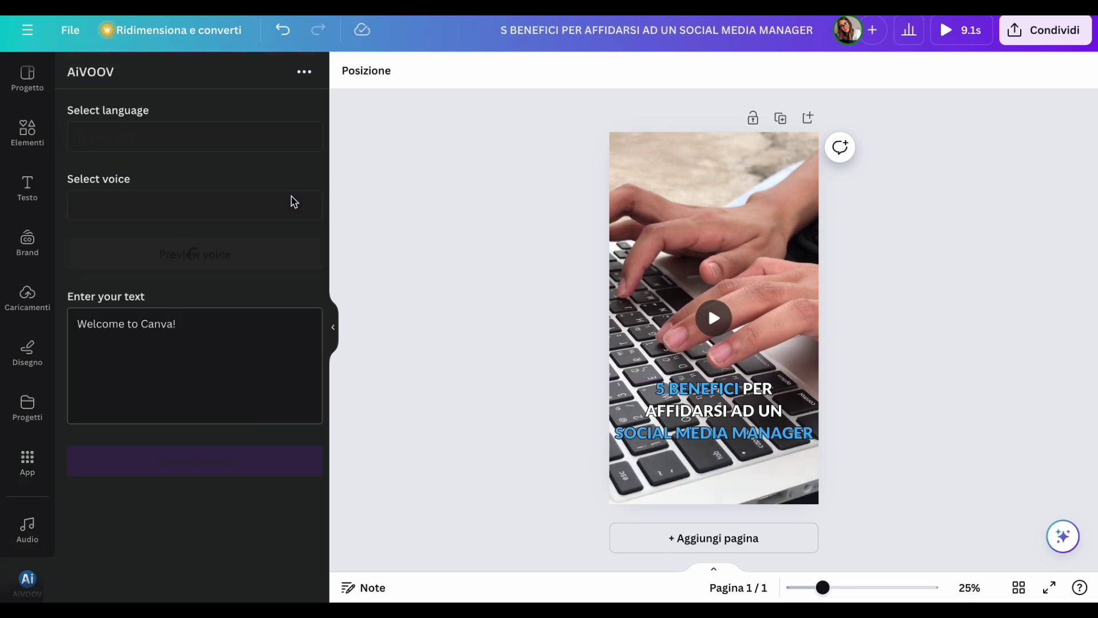